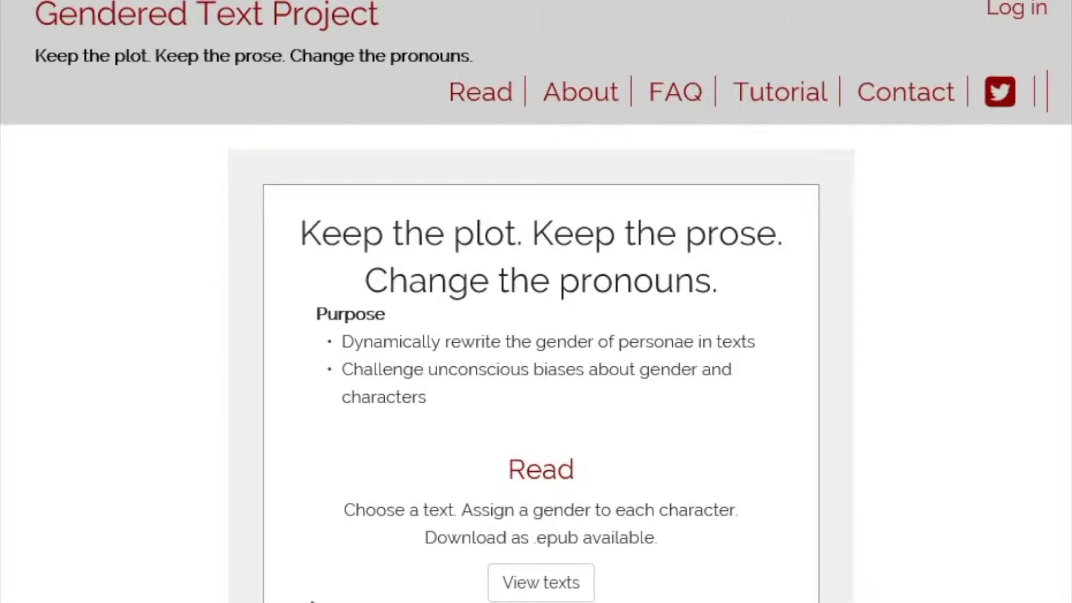
- Open the Create new account form and enter the account e-mail address
{"action": "left_click", "coordinate": [1016, 8]}
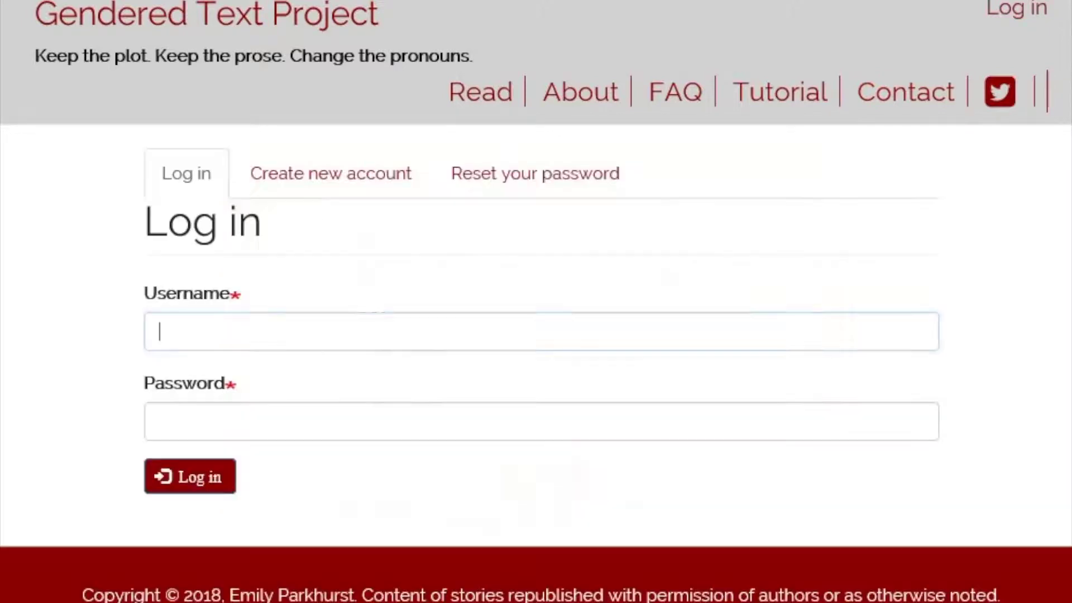
{"action": "left_click", "coordinate": [330, 173]}
{"action": "left_click", "coordinate": [357, 331]}
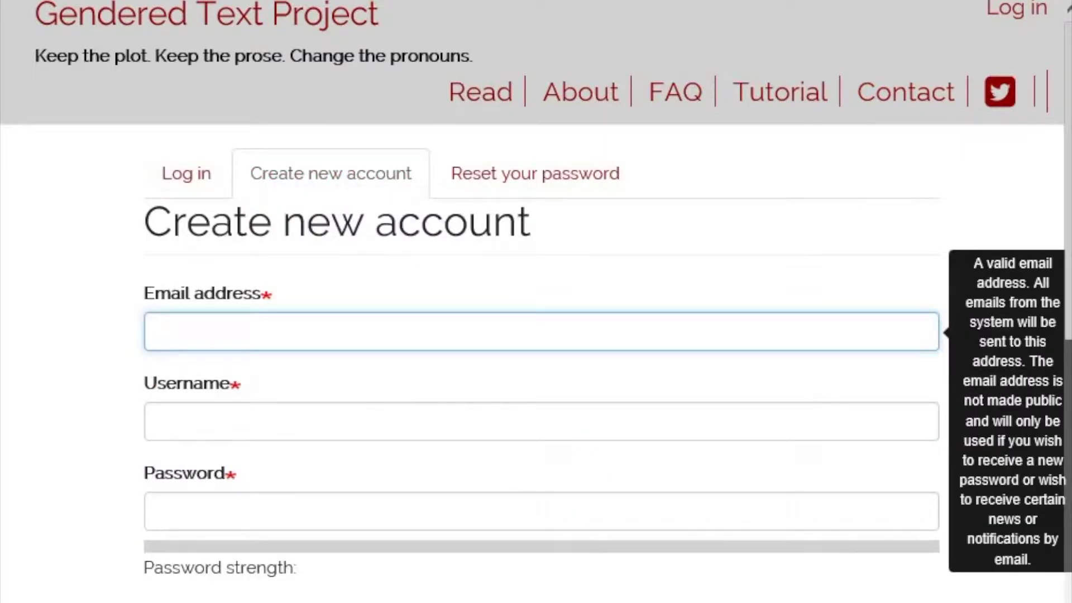
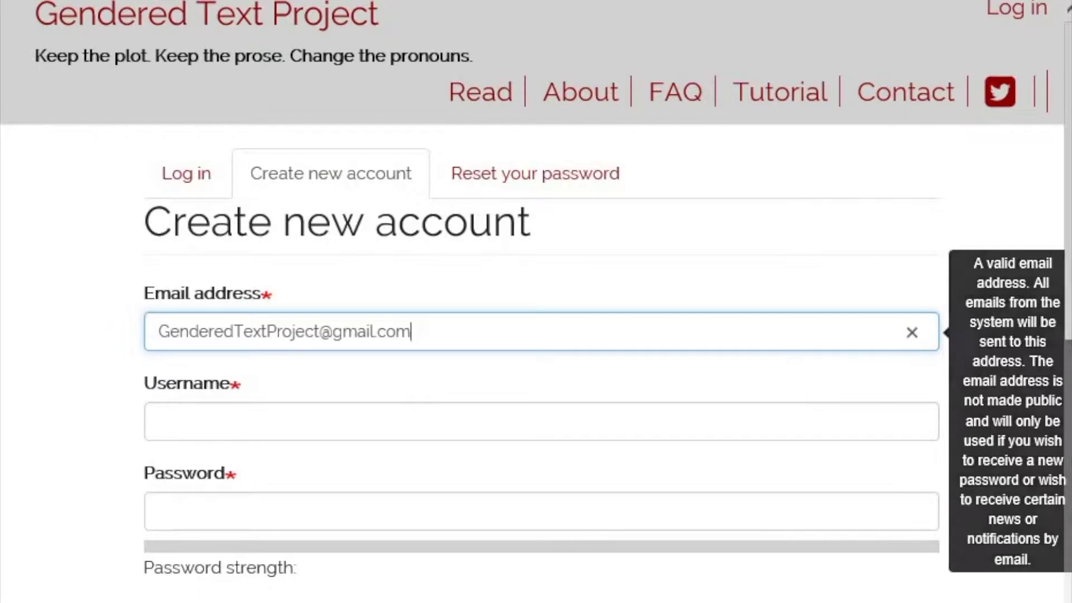
- Enter the username and a password rated Good
{"action": "left_click", "coordinate": [357, 421]}
{"action": "type", "text": "Tur"}
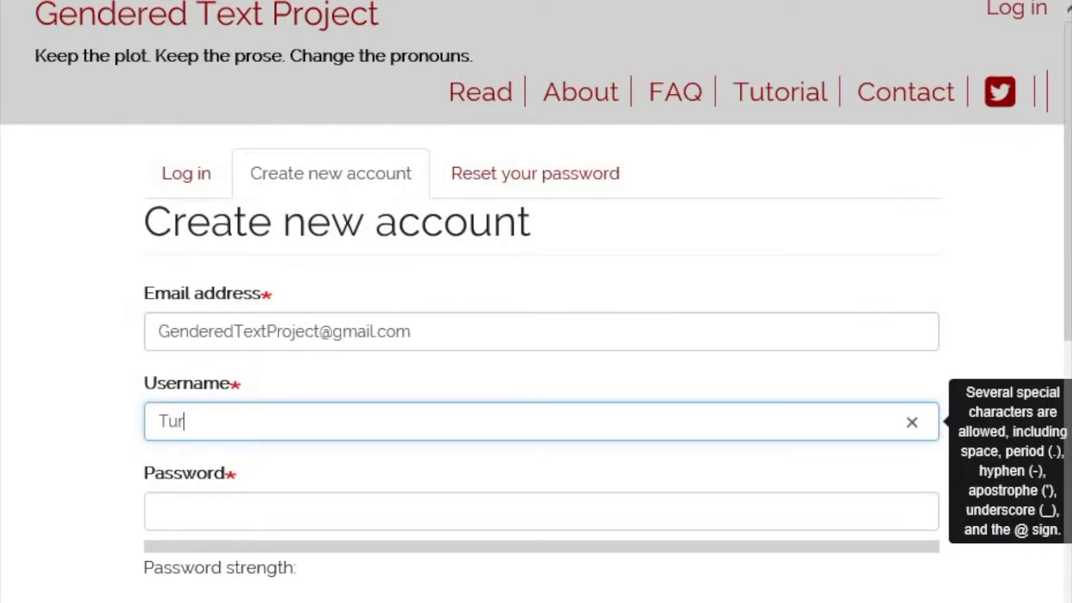
{"action": "key", "text": "BackSpace"}
{"action": "type", "text": "torial"}
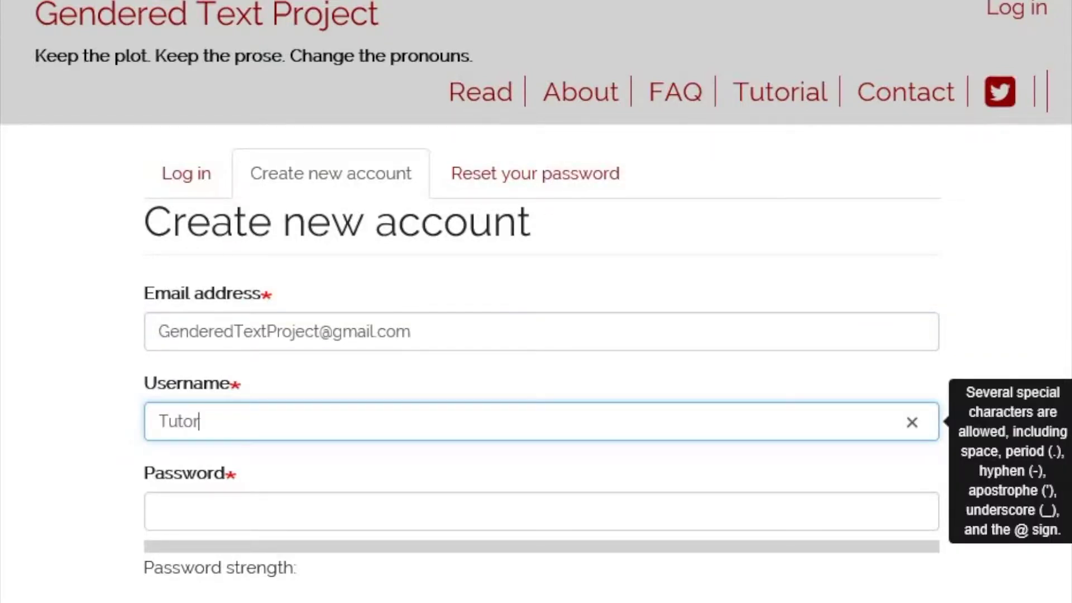
{"action": "key", "text": "Tab"}
{"action": "type", "text": "•••••••••••••••••"}
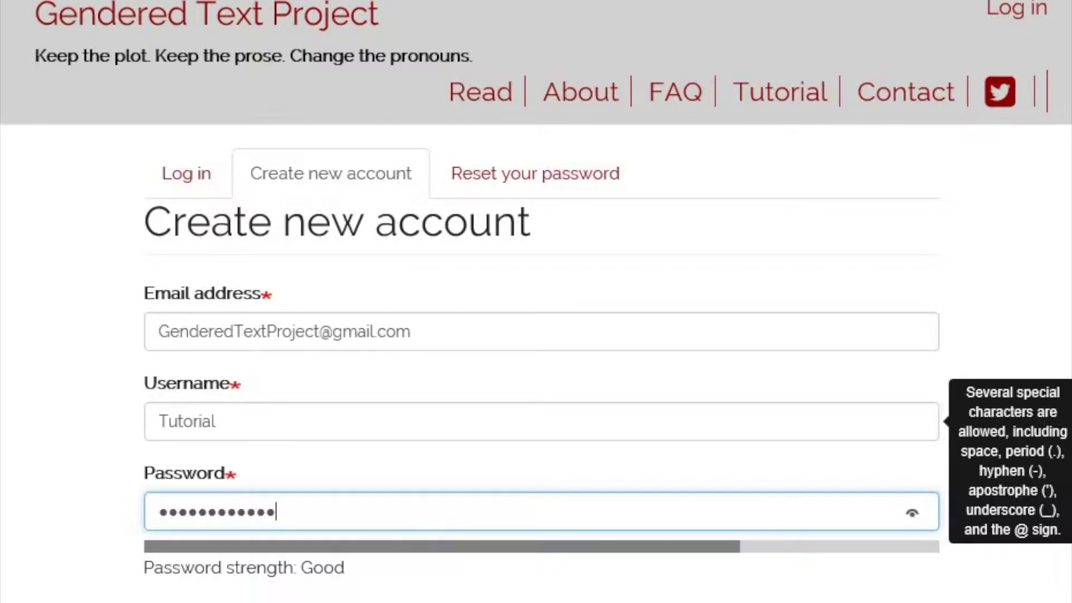
{"action": "type", "text": "••"}
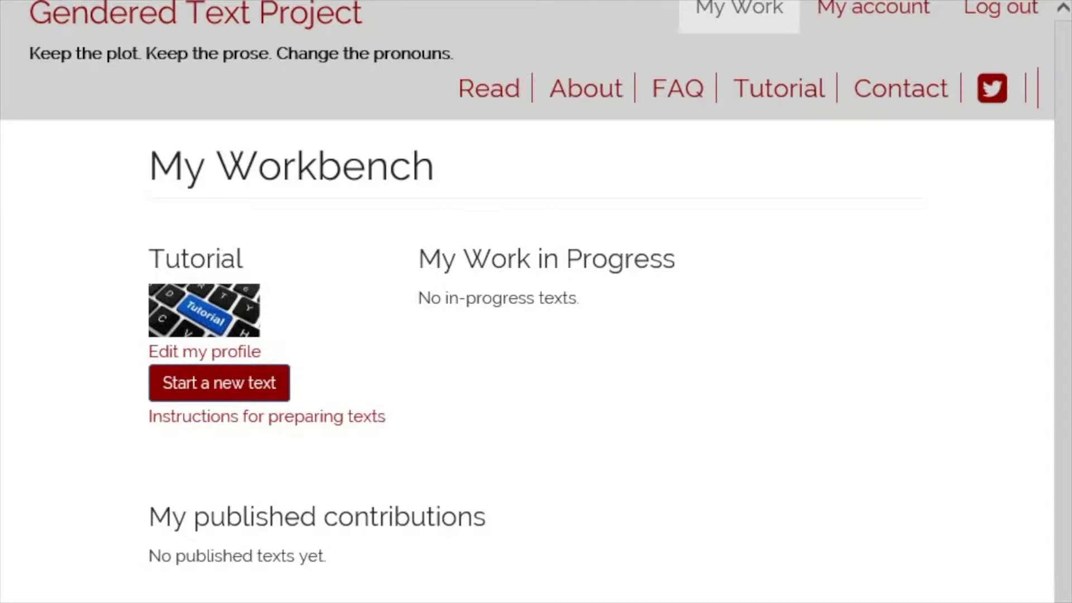
{"action": "left_click", "coordinate": [370, 1]}
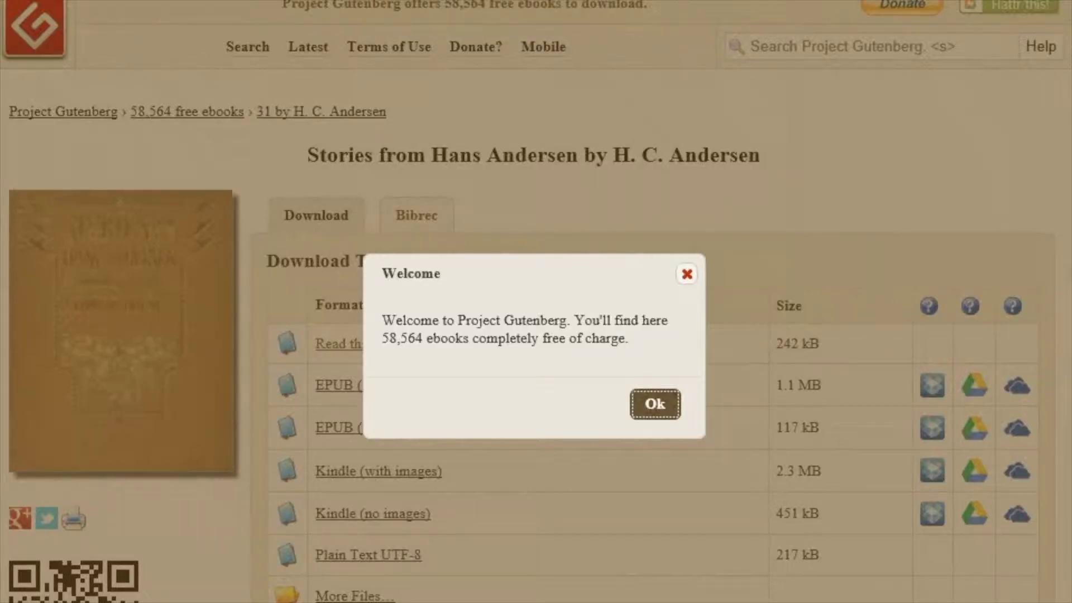
{"action": "key", "text": "Return"}
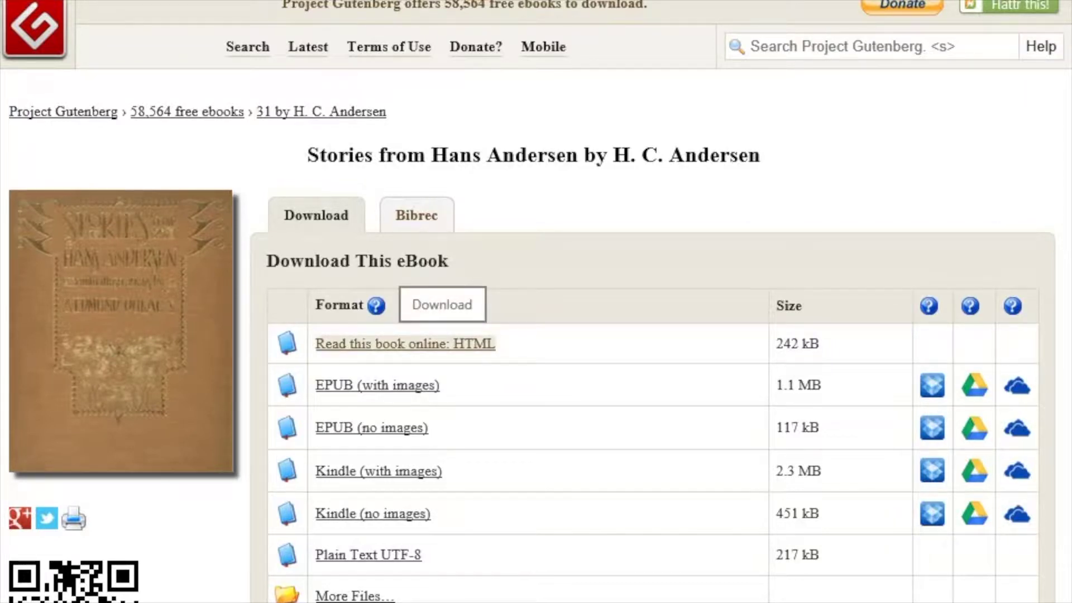
{"action": "left_click", "coordinate": [443, 344]}
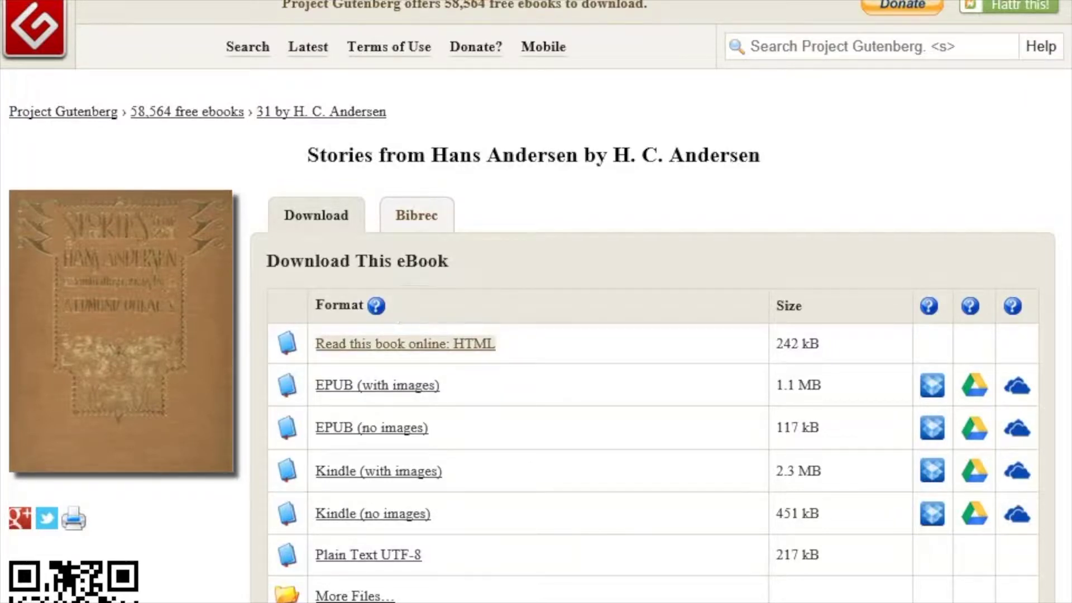
{"action": "scroll", "coordinate": [525, 329], "scroll_direction": "down", "scroll_amount": 20}
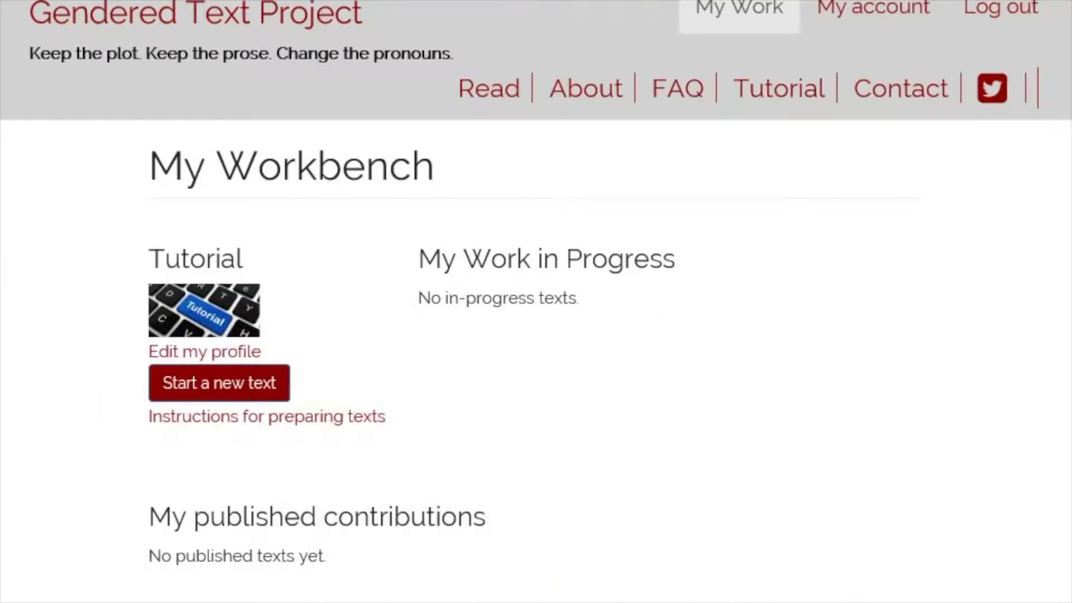
- Start a new text titled The Emperor's New Clothes by Hans Christian Anderson, genre Classic Fairy Tale
{"action": "left_click", "coordinate": [200, 388]}
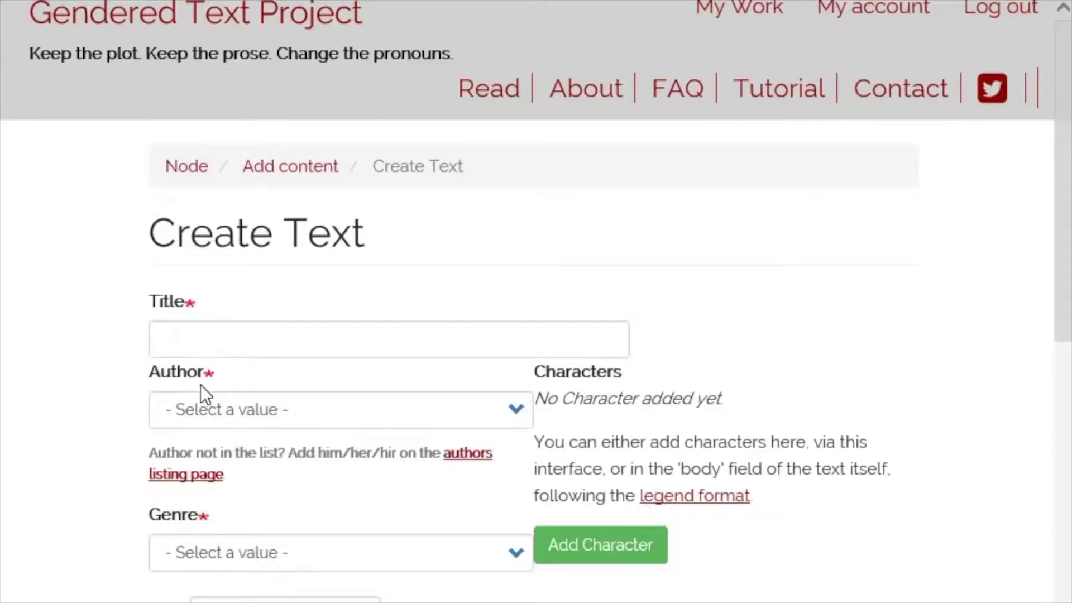
{"action": "left_click", "coordinate": [230, 343]}
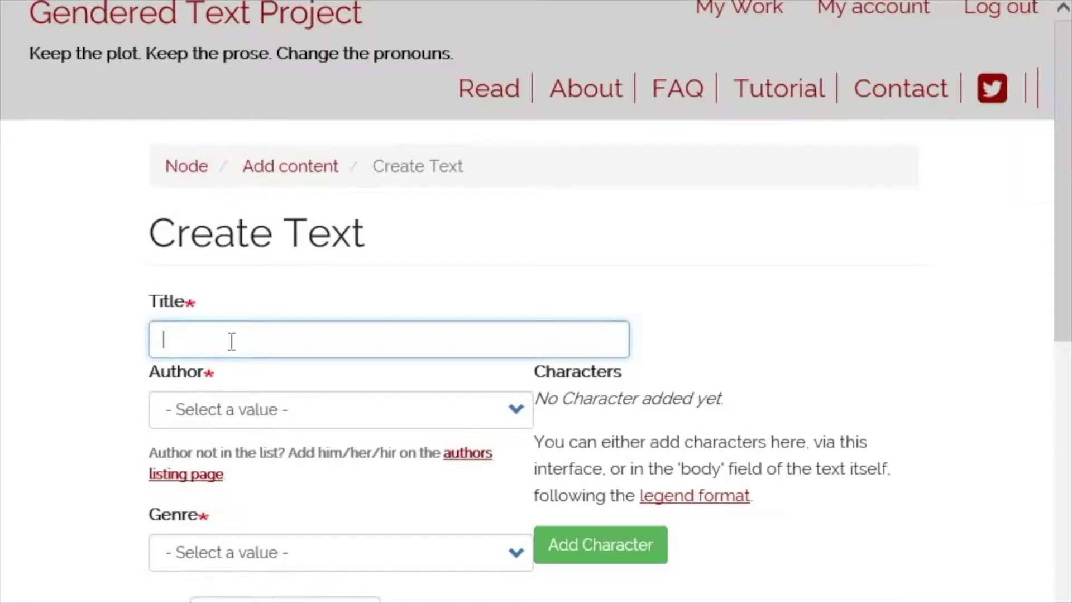
{"action": "type", "text": "The Emperor's New Clothes"}
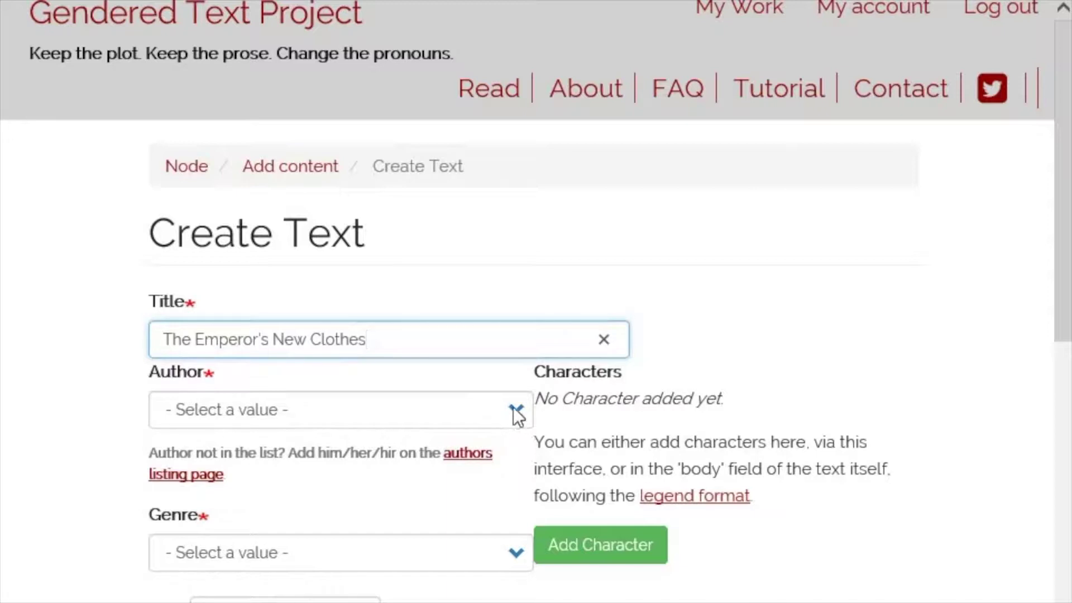
{"action": "left_click", "coordinate": [513, 408]}
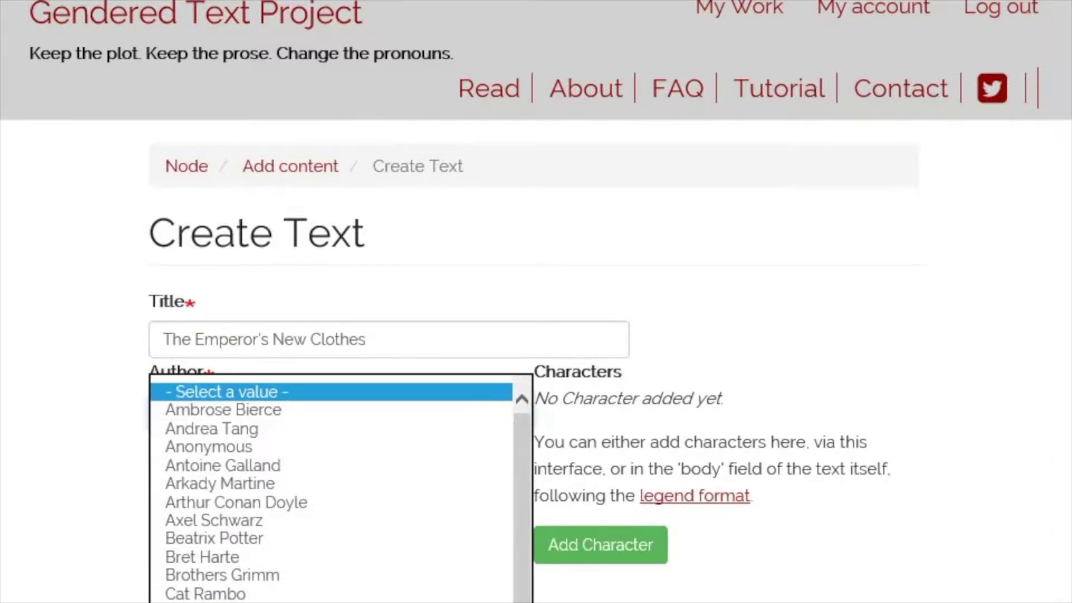
{"action": "left_click", "coordinate": [413, 600]}
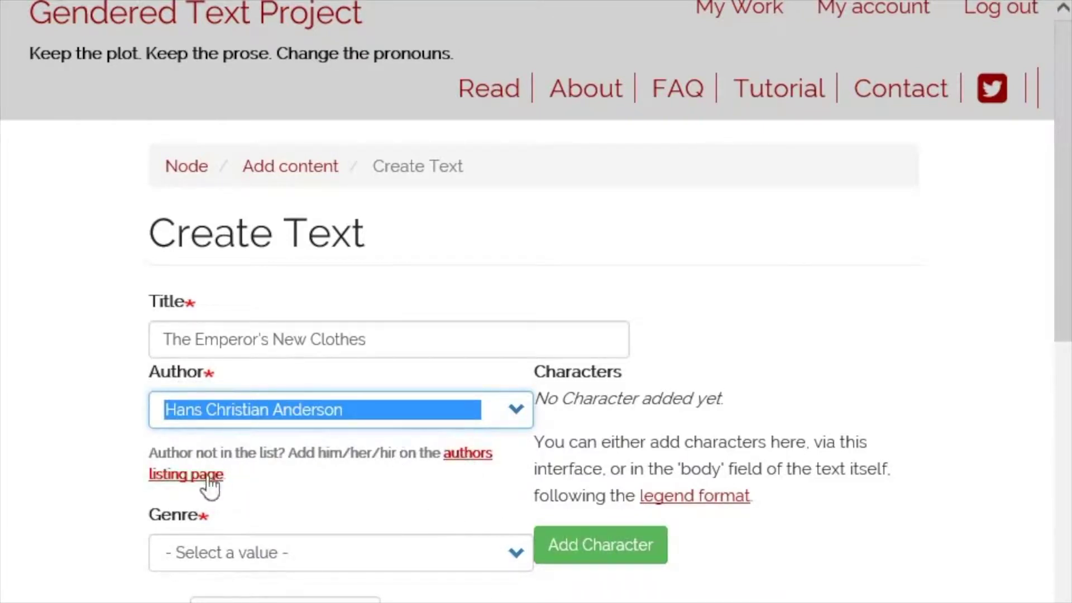
{"action": "left_click", "coordinate": [509, 559]}
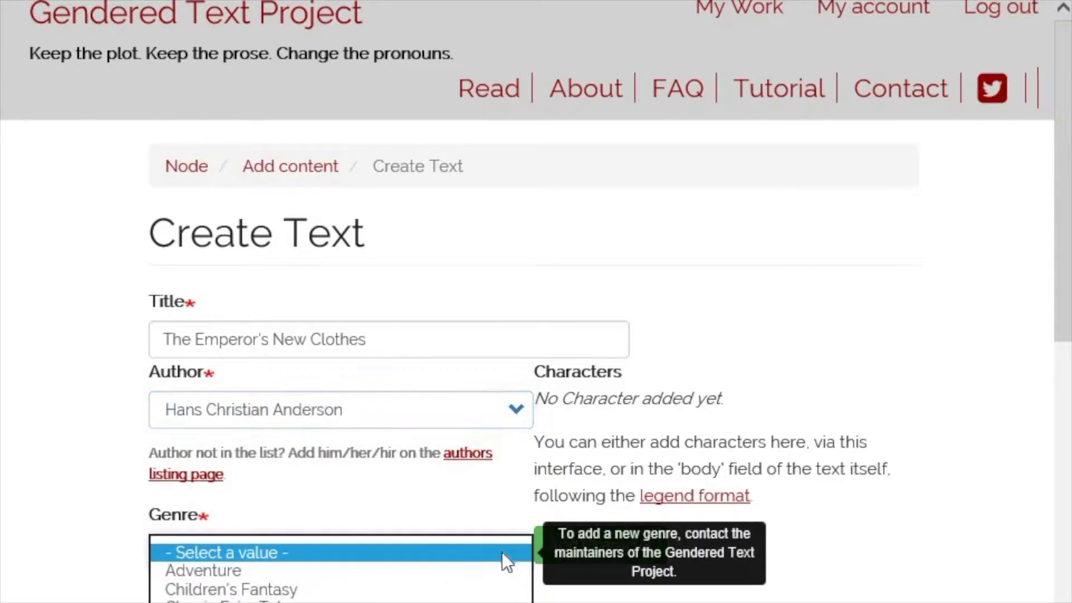
{"action": "left_click", "coordinate": [357, 602]}
- Set the year to 1837 and the body to 'Text Here.'
{"action": "scroll", "coordinate": [351, 586], "scroll_direction": "down", "scroll_amount": 3}
{"action": "left_click", "coordinate": [278, 401]}
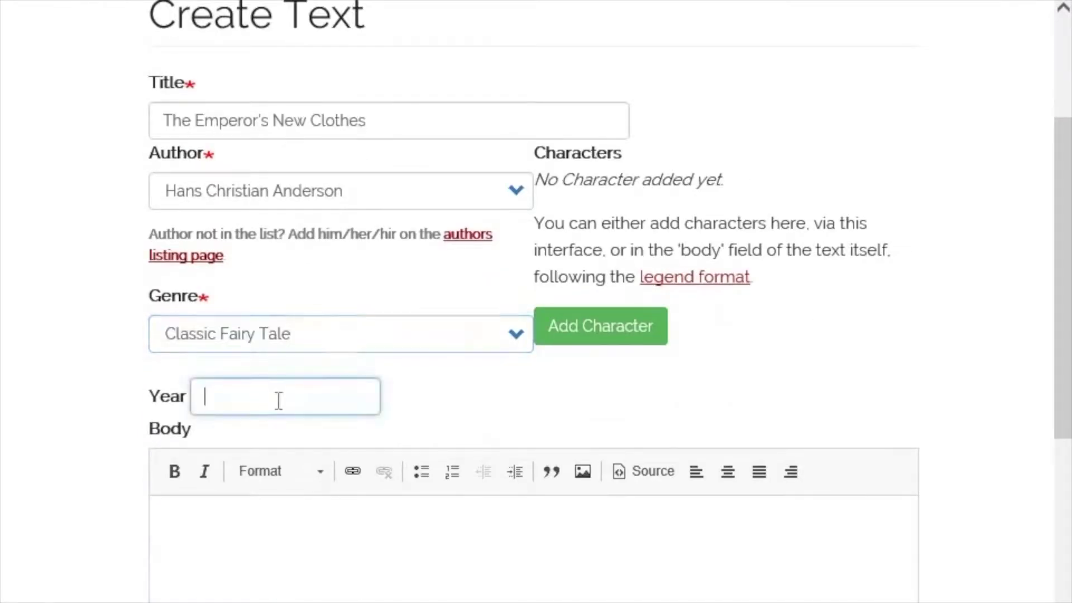
{"action": "type", "text": "1837"}
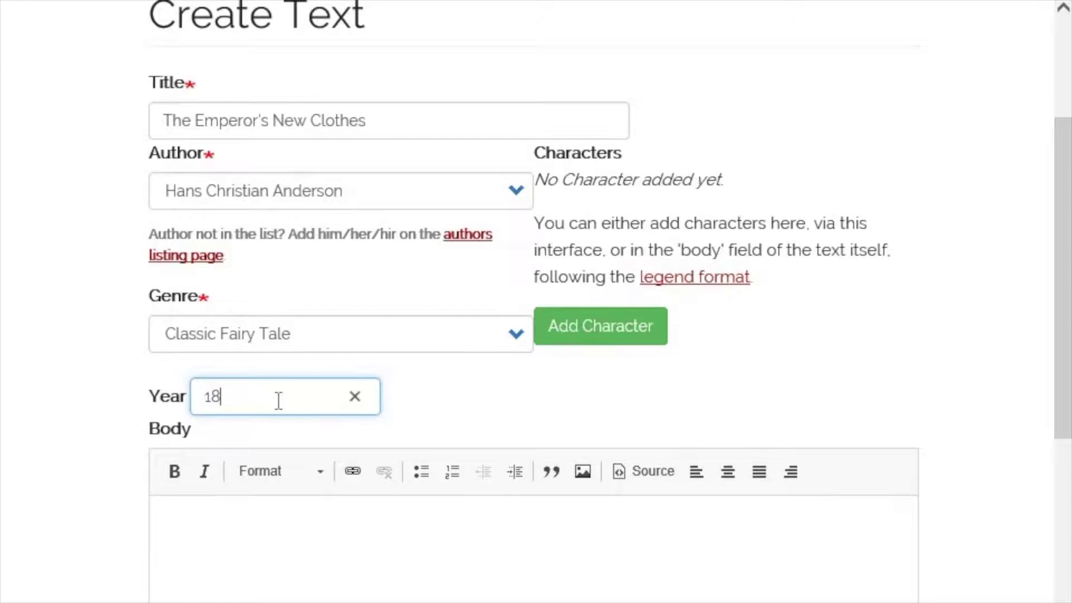
{"action": "left_click", "coordinate": [237, 585]}
{"action": "type", "text": "Text Herer"}
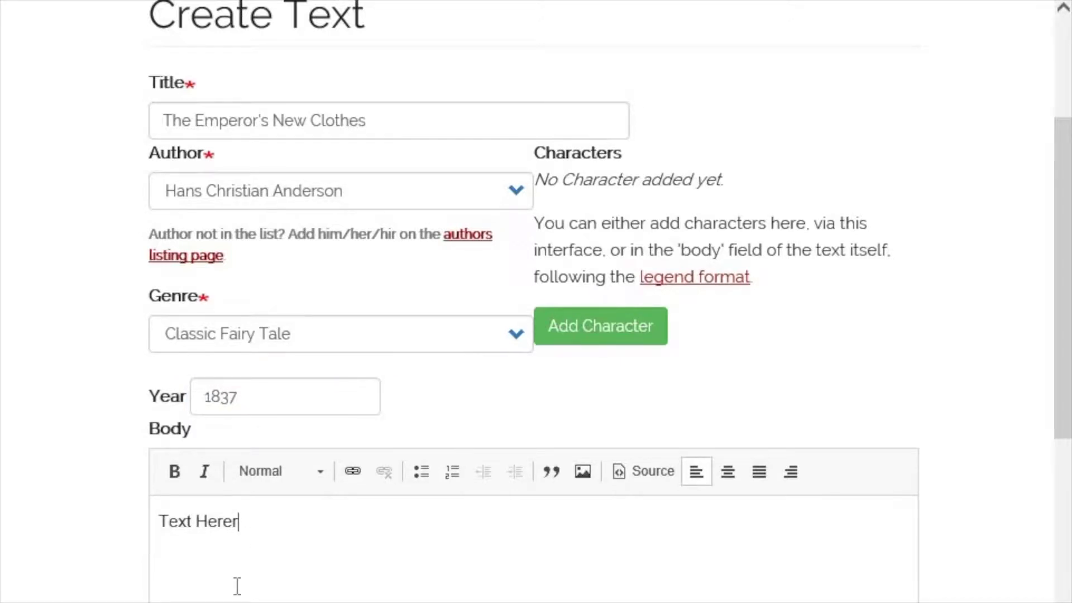
{"action": "key", "text": "BackSpace"}
{"action": "type", "text": "."}
- Add the revision log message 'Story details only. No text yet.' and save the draft
{"action": "scroll", "coordinate": [260, 570], "scroll_direction": "down", "scroll_amount": 4}
{"action": "scroll", "coordinate": [263, 564], "scroll_direction": "down", "scroll_amount": 2}
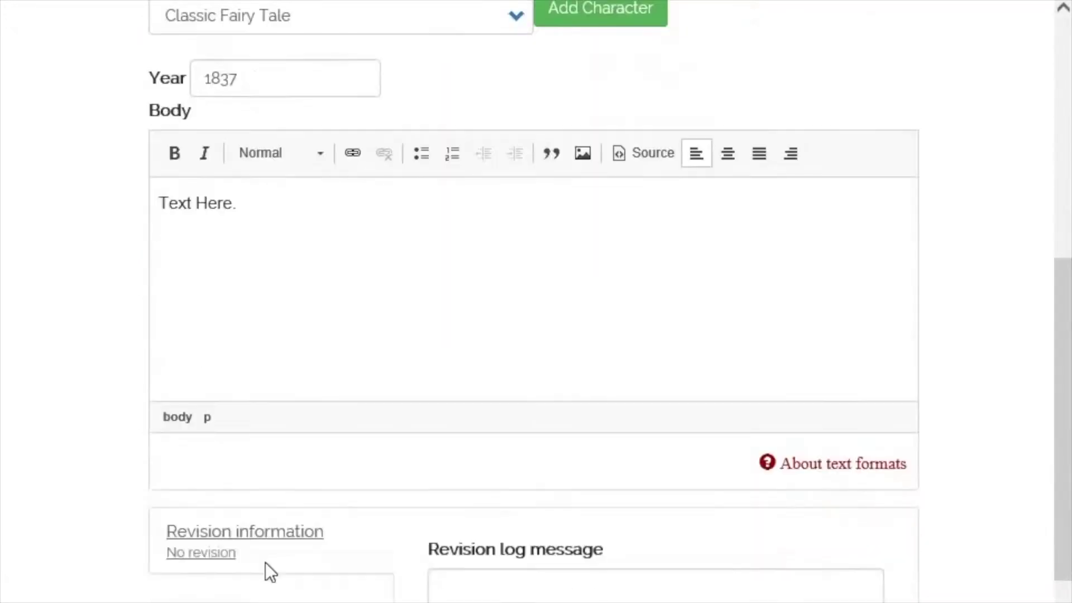
{"action": "scroll", "coordinate": [266, 561], "scroll_direction": "down", "scroll_amount": 2}
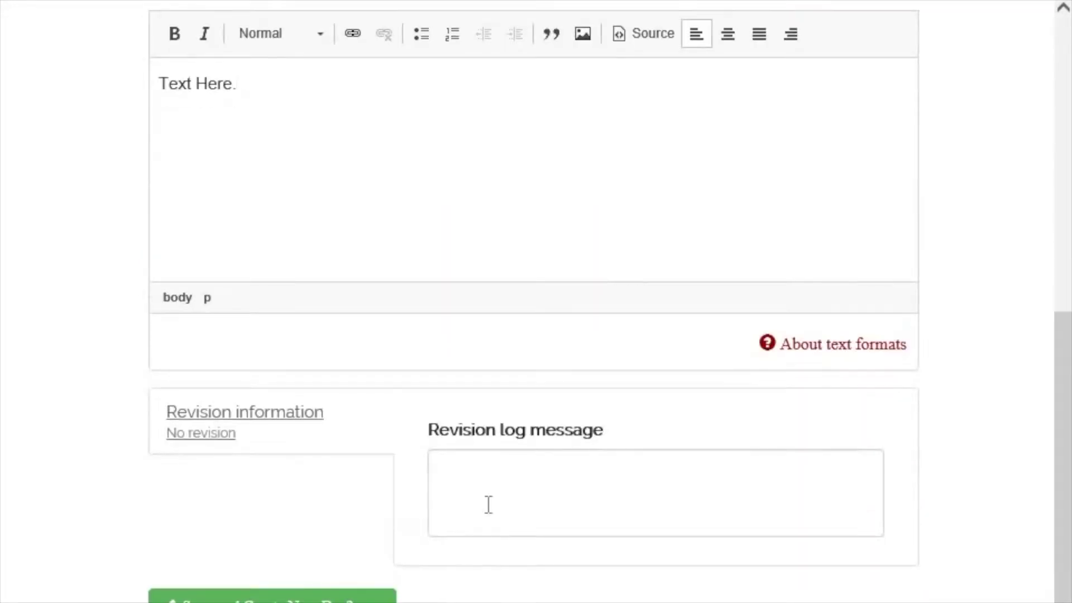
{"action": "left_click", "coordinate": [479, 483]}
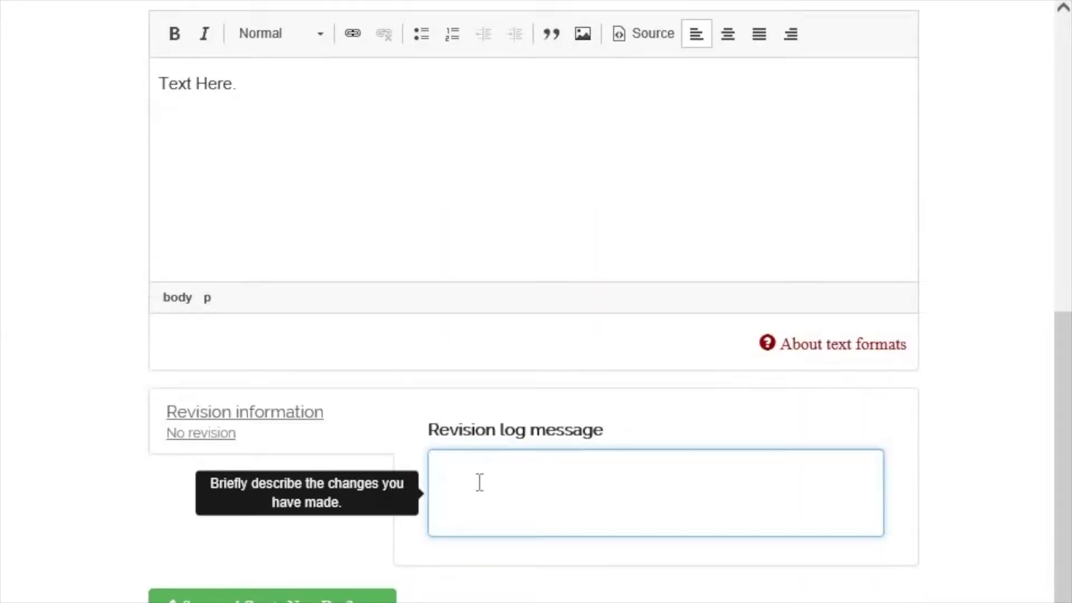
{"action": "type", "text": "Story details o"}
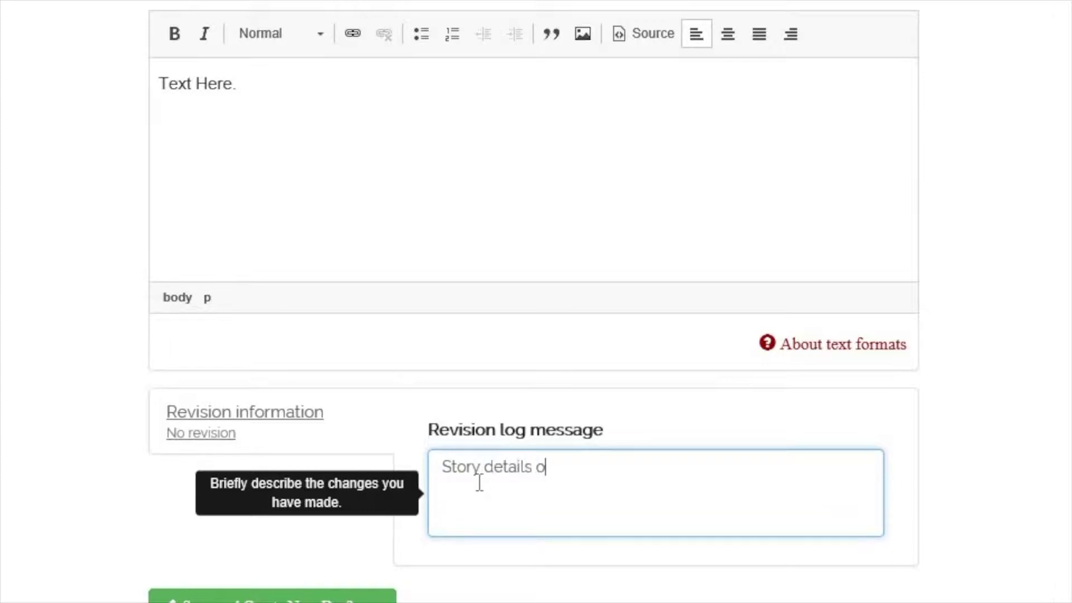
{"action": "type", "text": "nly. No text yet."}
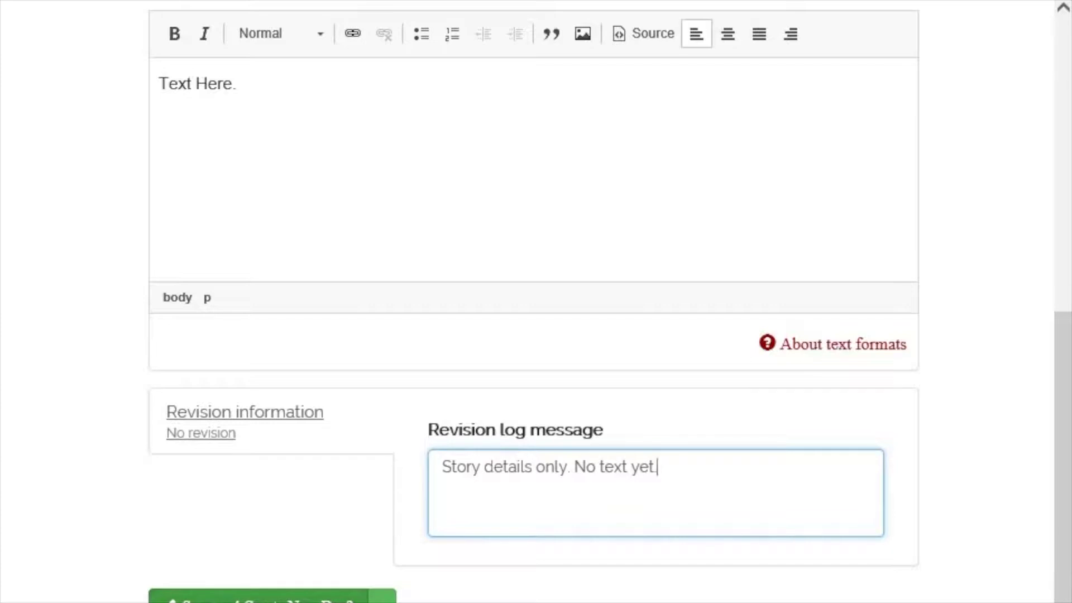
{"action": "left_click", "coordinate": [258, 599]}
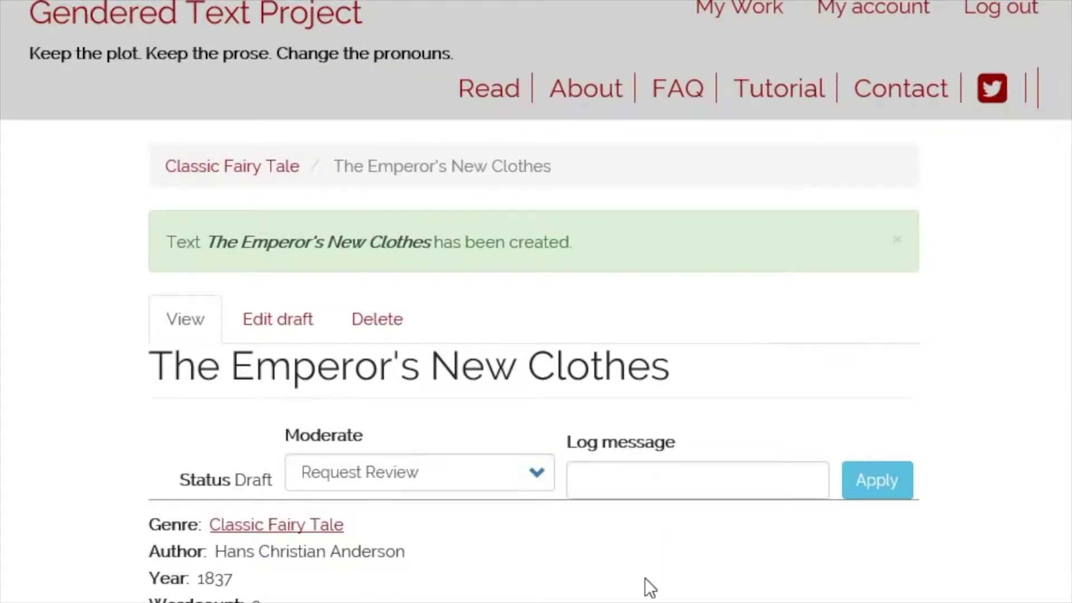
- Scroll through the draft's edit form to the Characters section
{"action": "scroll", "coordinate": [648, 586], "scroll_direction": "down", "scroll_amount": 2}
{"action": "scroll", "coordinate": [648, 586], "scroll_direction": "down", "scroll_amount": 1}
{"action": "scroll", "coordinate": [644, 577], "scroll_direction": "up", "scroll_amount": 2}
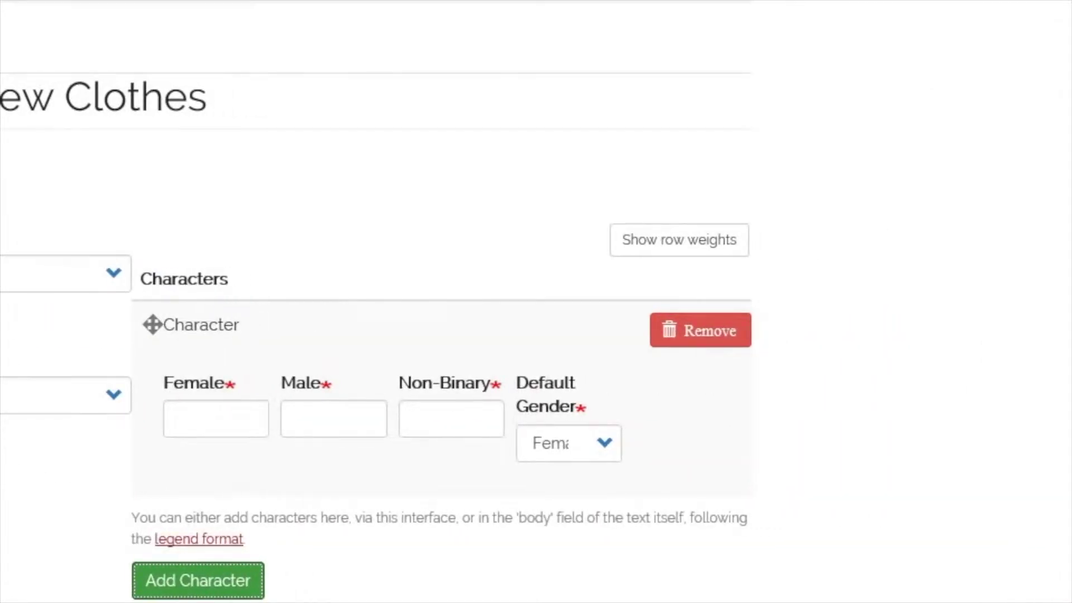
- Fill the first character as Empress / Emperor / 'Soveriegn' with default gender Male
{"action": "left_click", "coordinate": [206, 414]}
{"action": "type", "text": "Empress"}
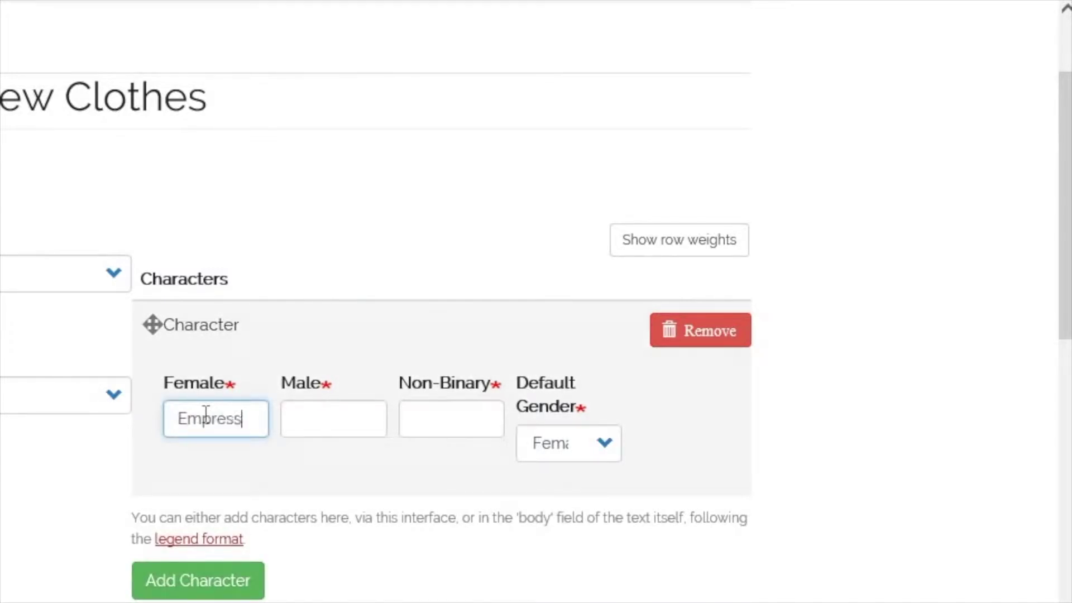
{"action": "key", "text": "Tab"}
{"action": "type", "text": "Em"}
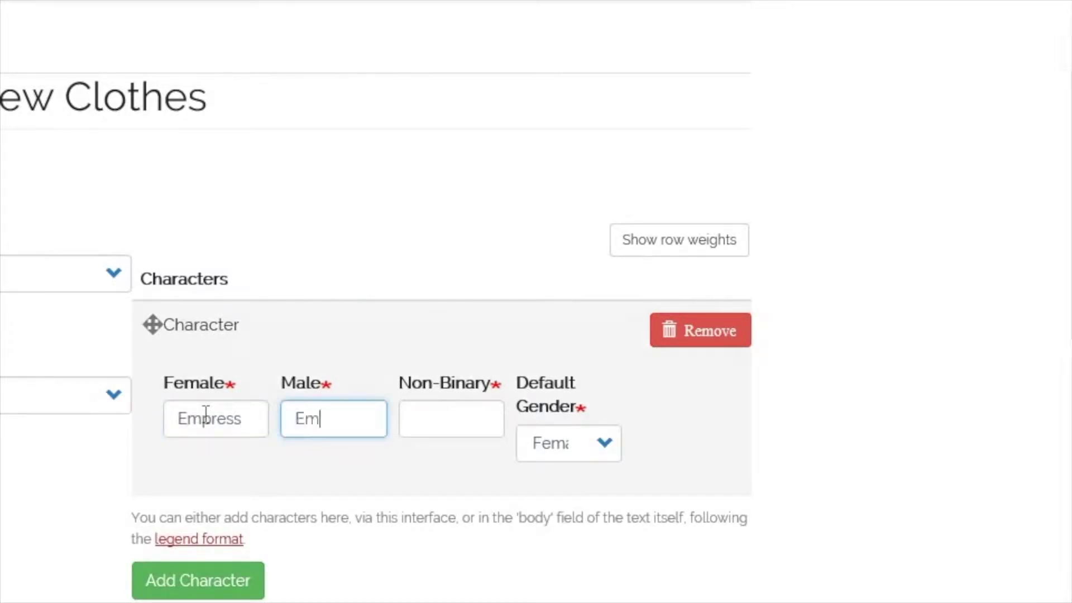
{"action": "type", "text": "peror"}
{"action": "key", "text": "Tab"}
{"action": "type", "text": "Sover"}
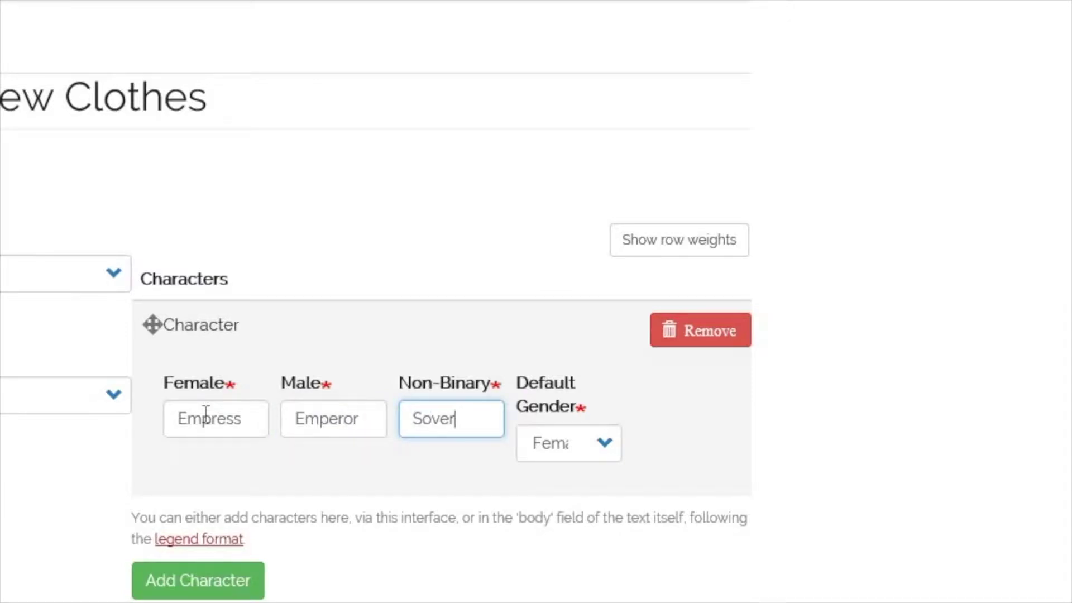
{"action": "type", "text": "iegn"}
{"action": "left_click", "coordinate": [602, 443]}
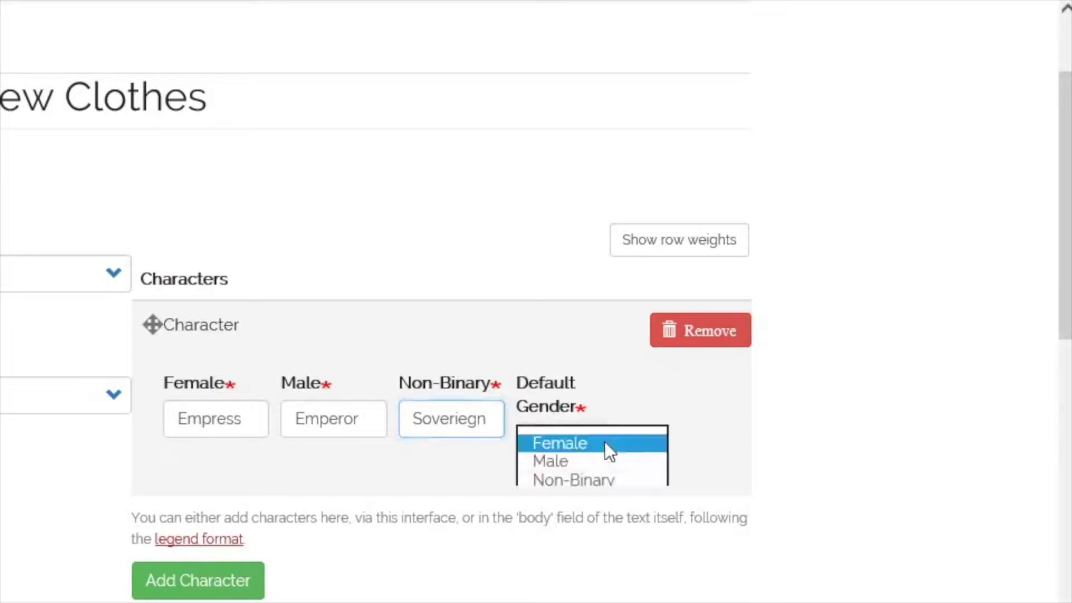
{"action": "left_click", "coordinate": [584, 464]}
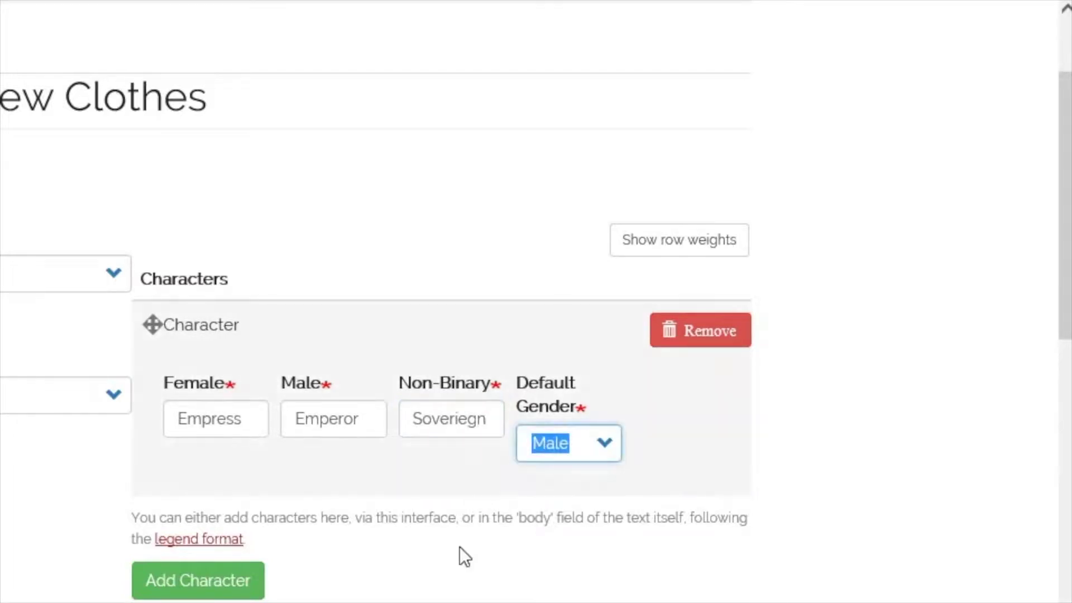
- Add a second character with Minister in all three forms, defaulting to Male
{"action": "left_click", "coordinate": [224, 580]}
{"action": "scroll", "coordinate": [228, 511], "scroll_direction": "down", "scroll_amount": 2}
{"action": "left_click", "coordinate": [212, 520]}
{"action": "type", "text": "Minister"}
{"action": "left_click_drag", "start_coordinate": [249, 518], "coordinate": [122, 518]}
{"action": "key", "text": "ctrl+c"}
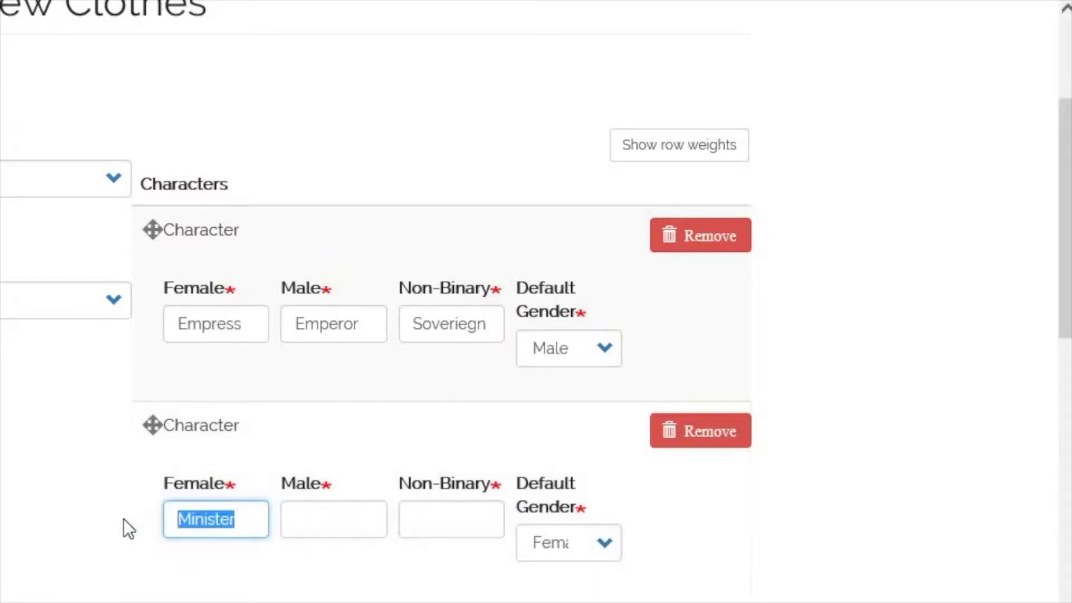
{"action": "left_click", "coordinate": [362, 518]}
{"action": "key", "text": "ctrl+v"}
{"action": "left_click", "coordinate": [458, 517]}
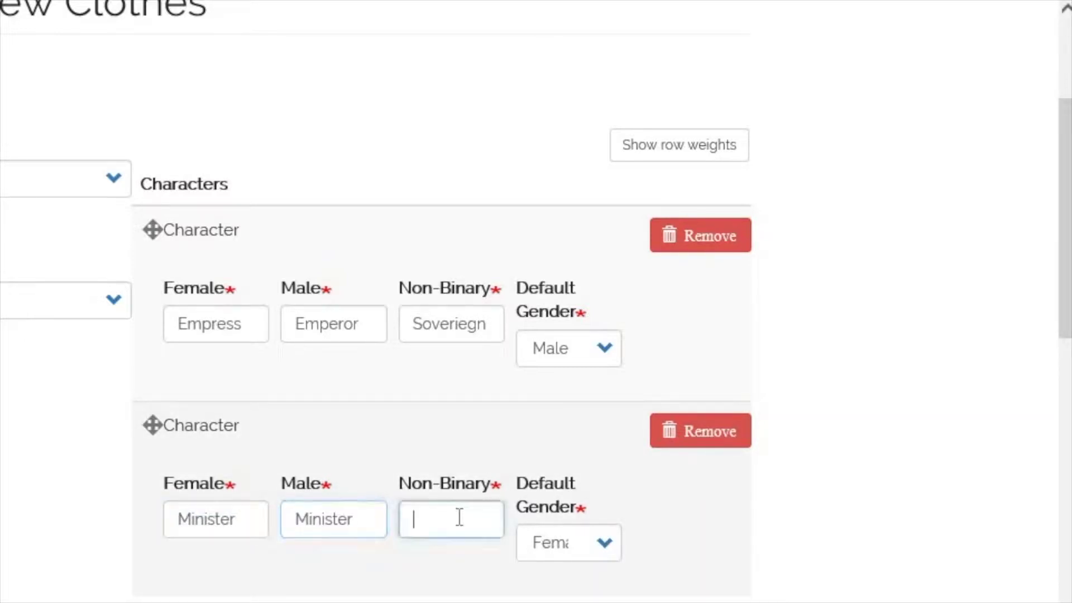
{"action": "key", "text": "ctrl+v"}
{"action": "left_click", "coordinate": [591, 544]}
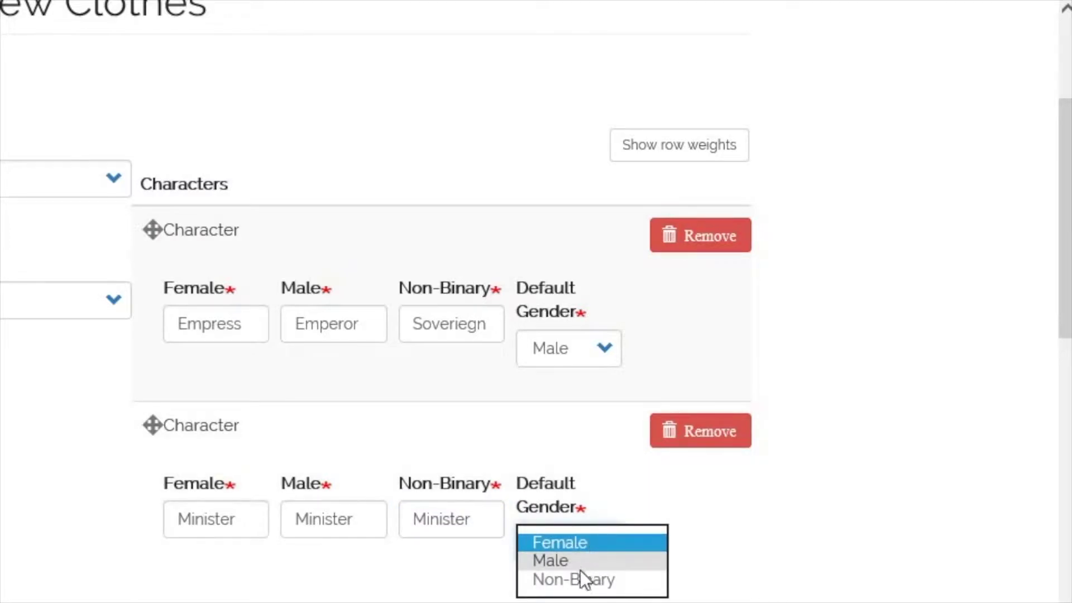
{"action": "left_click", "coordinate": [581, 562]}
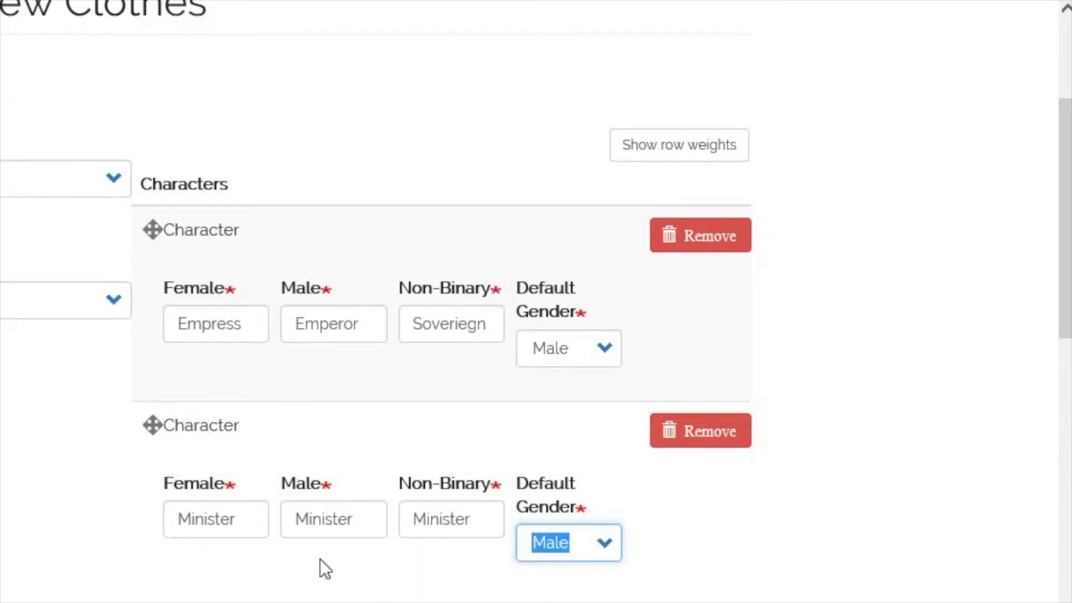
- Add a third character 'Swinglers' / Swindler / Swindlers with default gender Non-Binary
{"action": "left_click", "coordinate": [221, 525]}
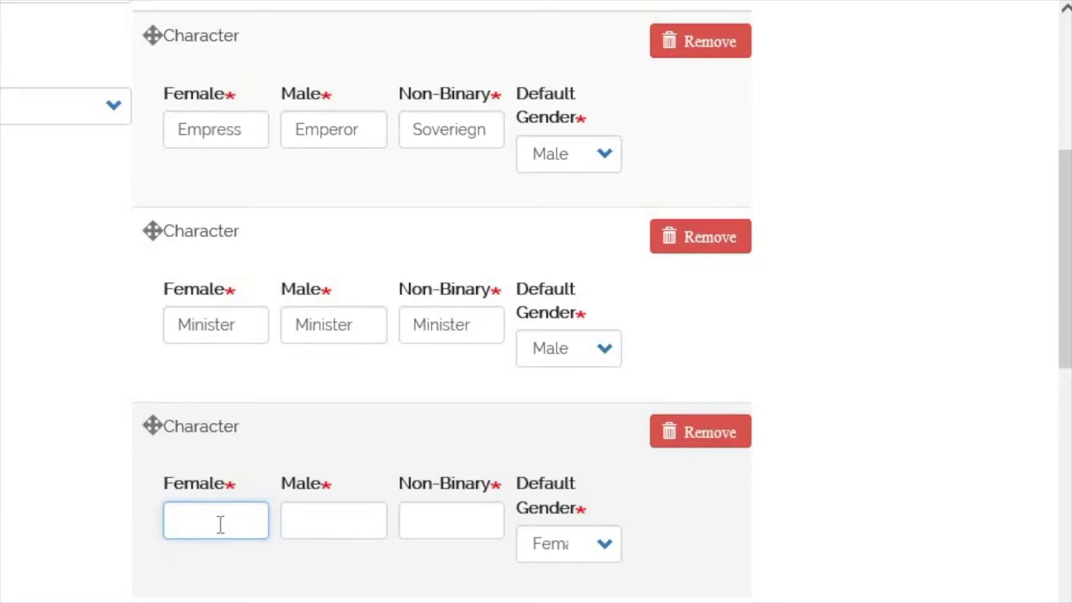
{"action": "type", "text": "Swing"}
{"action": "type", "text": "lers"}
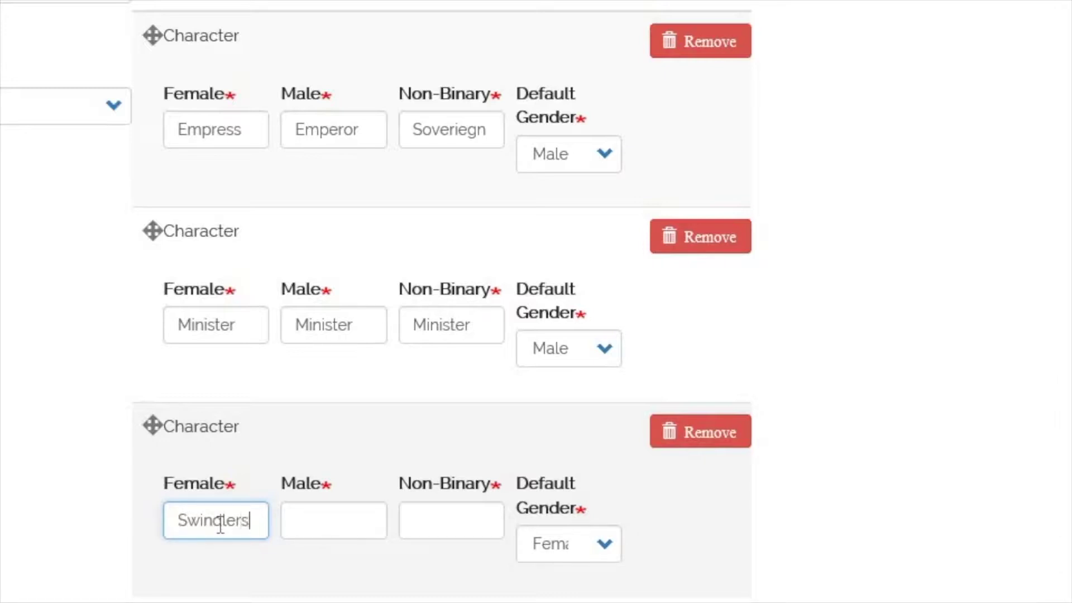
{"action": "key", "text": "Tab"}
{"action": "type", "text": "Swindler"}
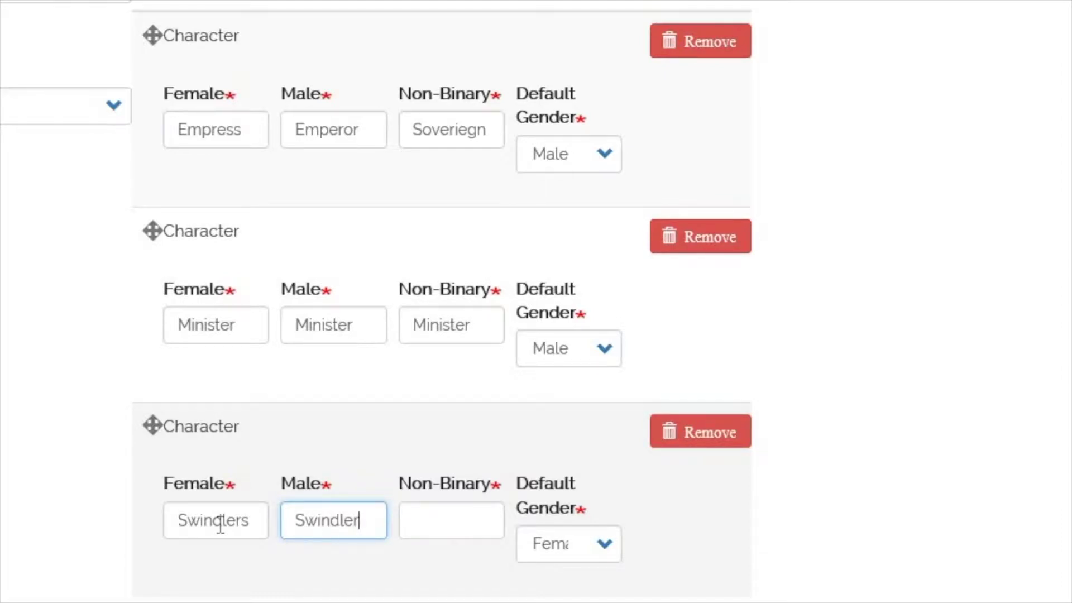
{"action": "key", "text": "Tab"}
{"action": "type", "text": "Swindlers"}
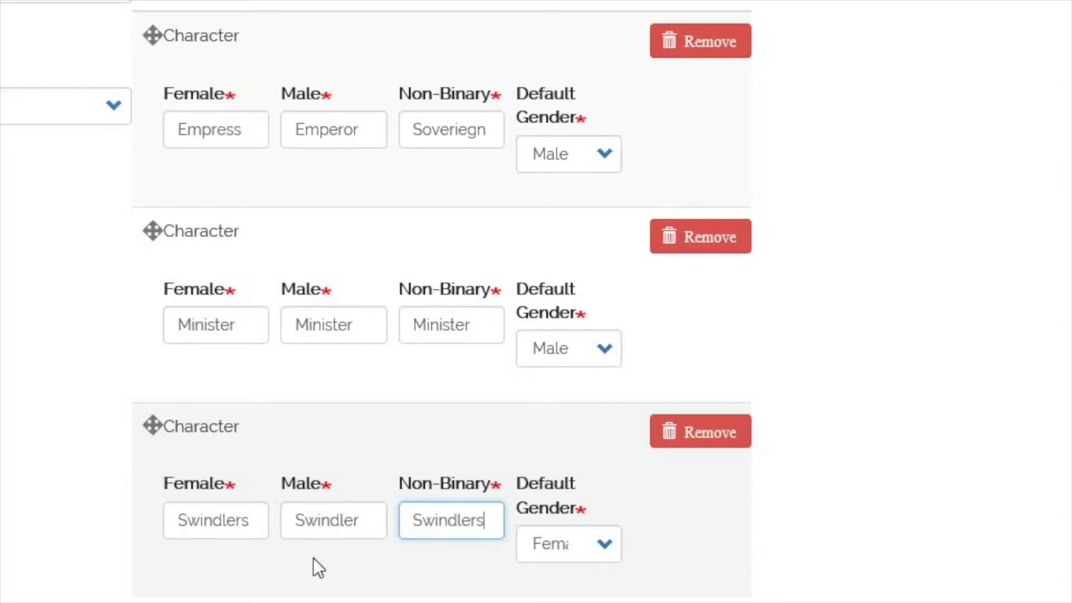
{"action": "left_click", "coordinate": [587, 547]}
{"action": "left_click", "coordinate": [581, 564]}
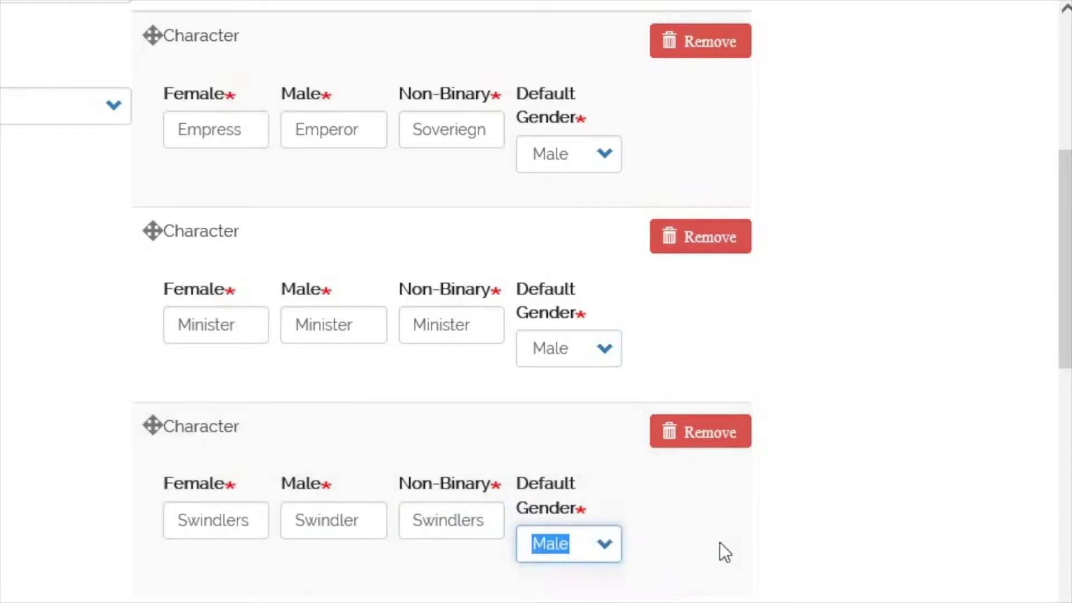
{"action": "left_click", "coordinate": [601, 545]}
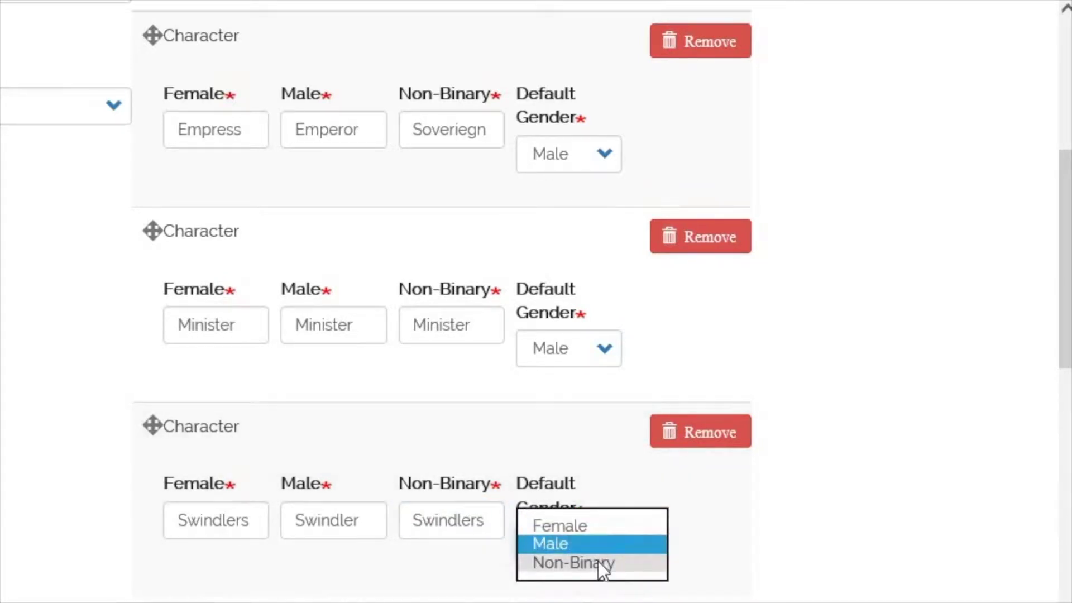
{"action": "left_click", "coordinate": [597, 561]}
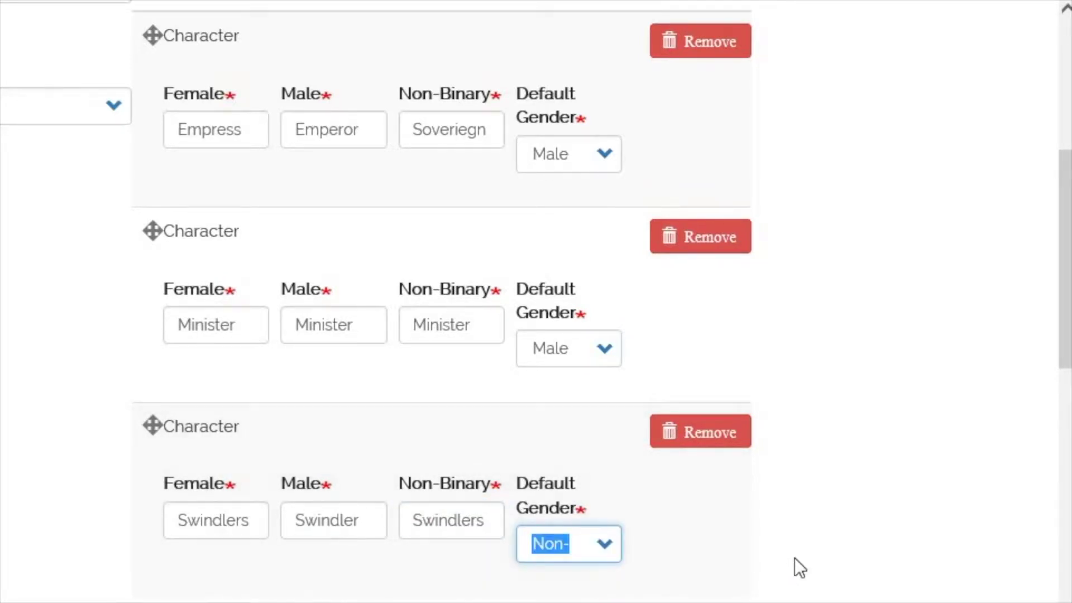
{"action": "scroll", "coordinate": [794, 557], "scroll_direction": "down", "scroll_amount": 2}
- Add a fourth character with Courtiers in all three forms, defaulting to Non-Binary
{"action": "left_click", "coordinate": [218, 572]}
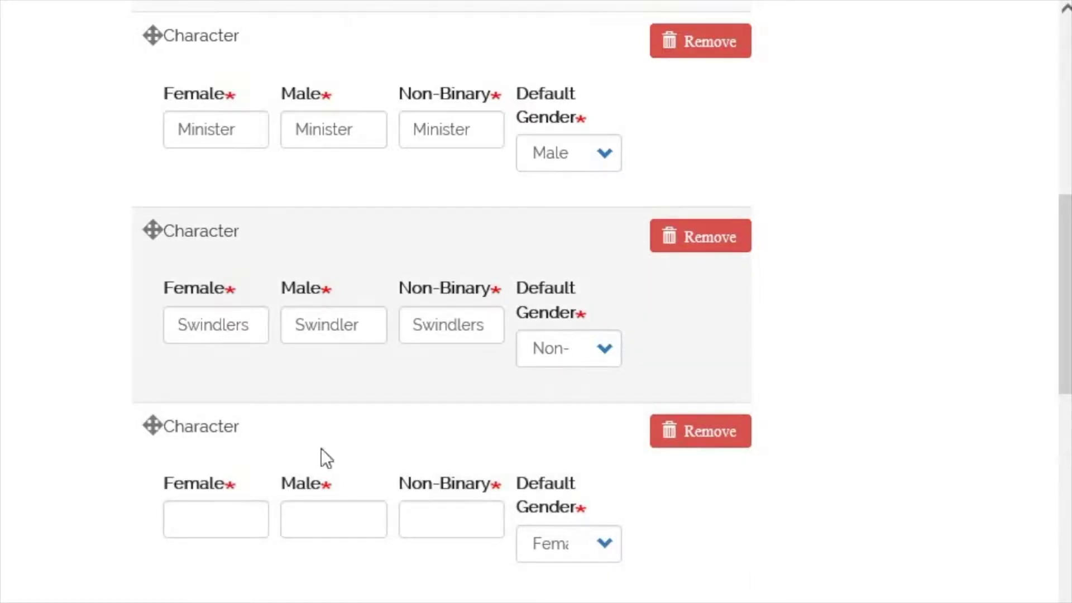
{"action": "left_click", "coordinate": [210, 518]}
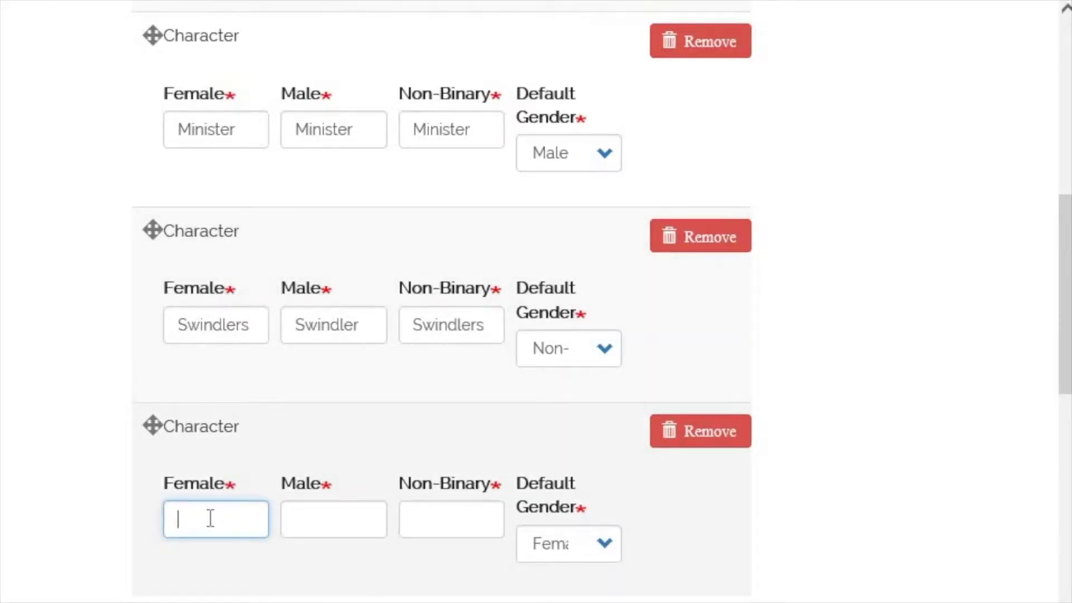
{"action": "type", "text": "Cou"}
{"action": "type", "text": "n"}
{"action": "key", "text": "BackSpace"}
{"action": "key", "text": "BackSpace"}
{"action": "key", "text": "BackSpace"}
{"action": "type", "text": "rtiers"}
{"action": "left_click_drag", "start_coordinate": [252, 522], "coordinate": [110, 520]}
{"action": "key", "text": "ctrl+c"}
{"action": "left_click", "coordinate": [326, 511]}
{"action": "key", "text": "ctrl+v"}
{"action": "left_click", "coordinate": [423, 514]}
{"action": "key", "text": "ctrl+v"}
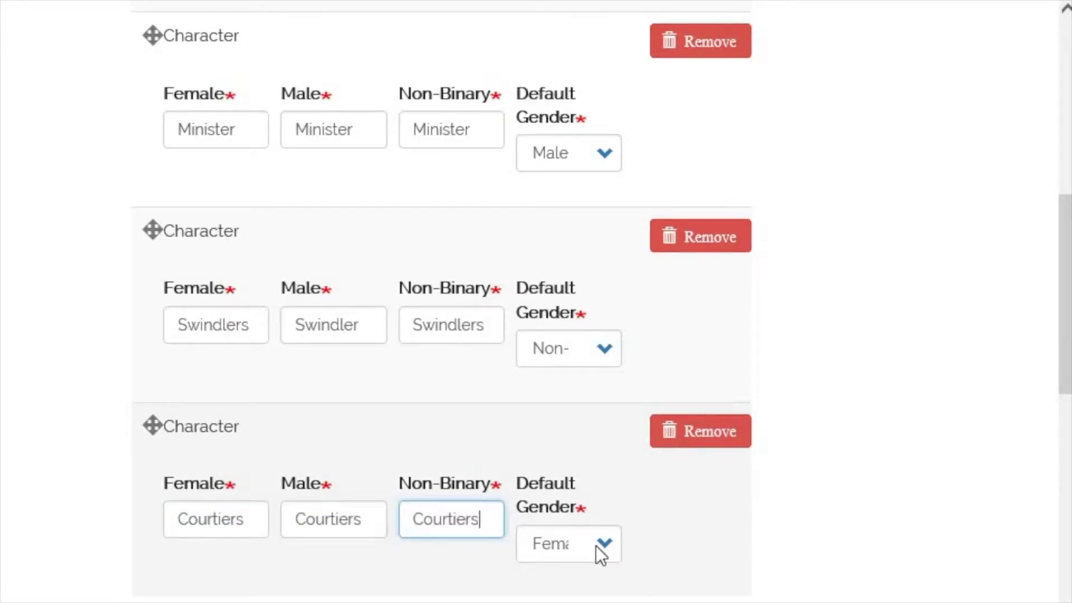
{"action": "left_click", "coordinate": [598, 555]}
{"action": "left_click", "coordinate": [578, 583]}
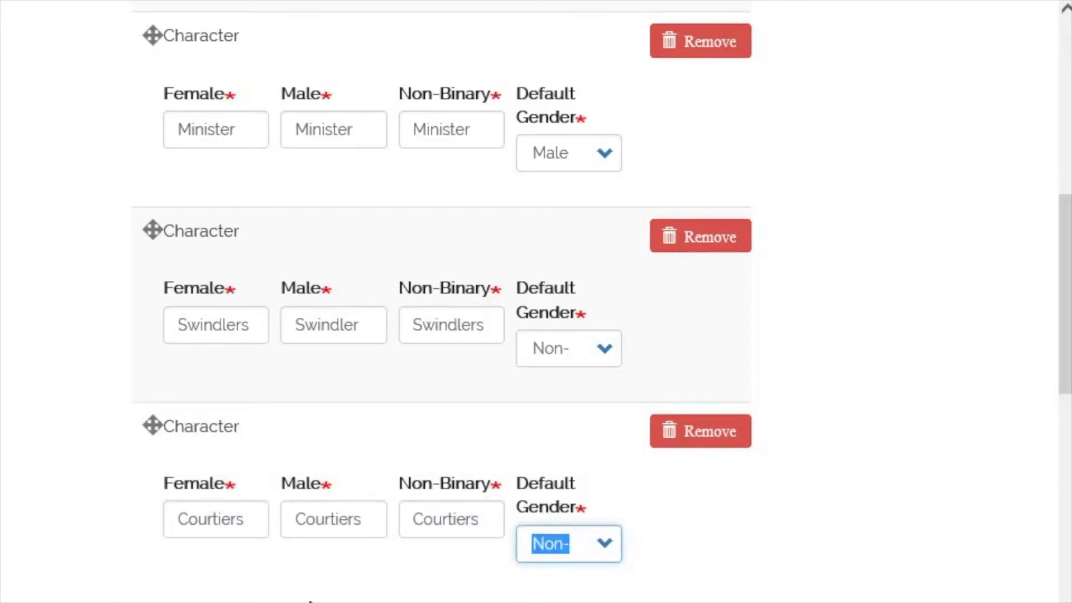
- Add a fifth character Mother / Father / parent with default gender Male
{"action": "left_click", "coordinate": [216, 418]}
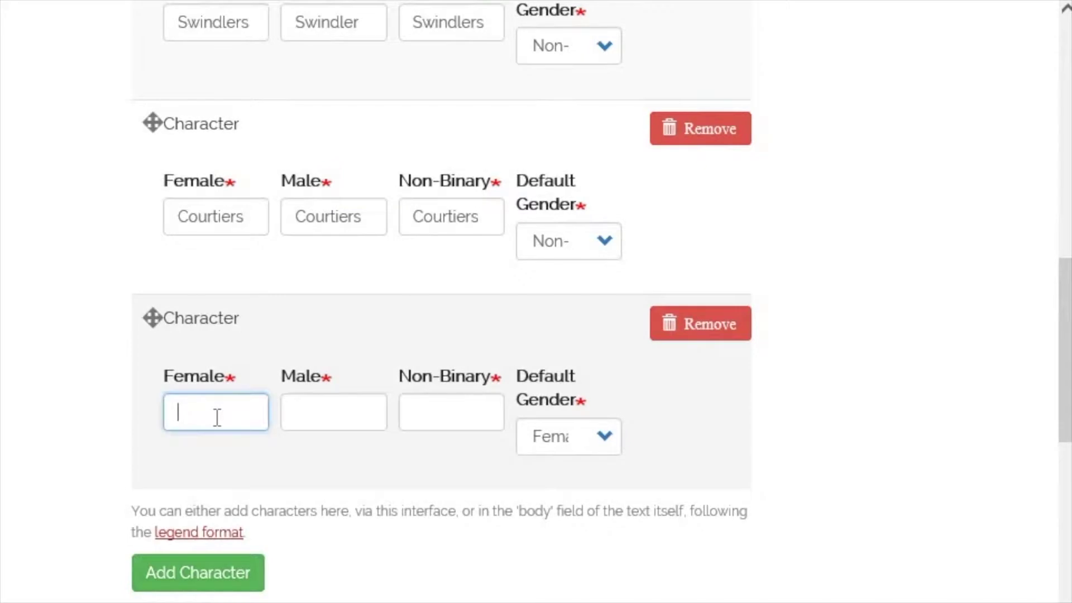
{"action": "type", "text": "Mother"}
{"action": "key", "text": "Tab"}
{"action": "type", "text": "Father"}
{"action": "key", "text": "Tab"}
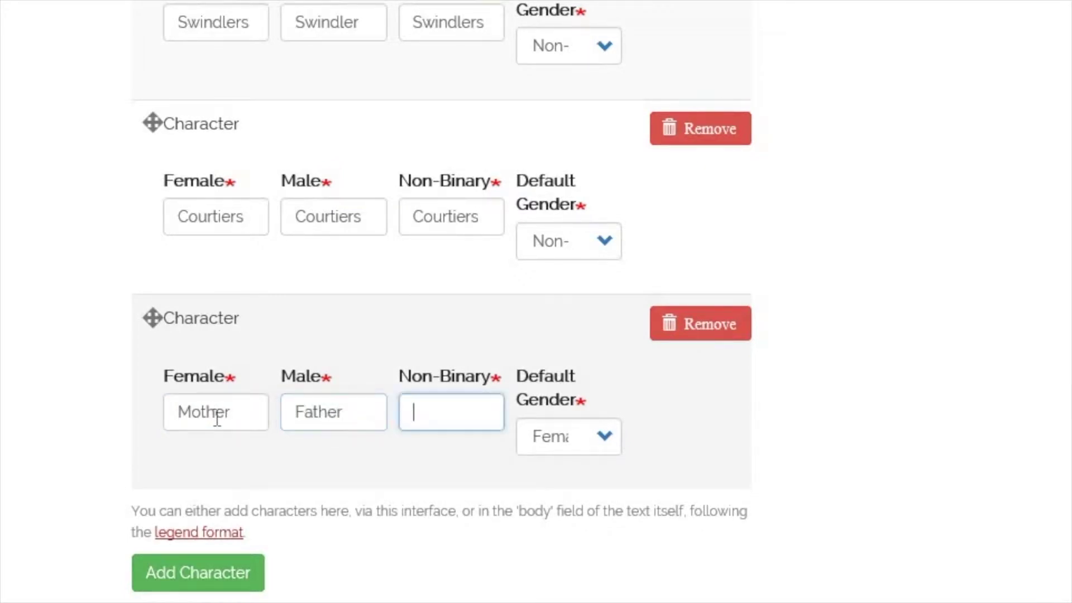
{"action": "type", "text": "parent"}
{"action": "left_click", "coordinate": [560, 444]}
{"action": "left_click", "coordinate": [565, 455]}
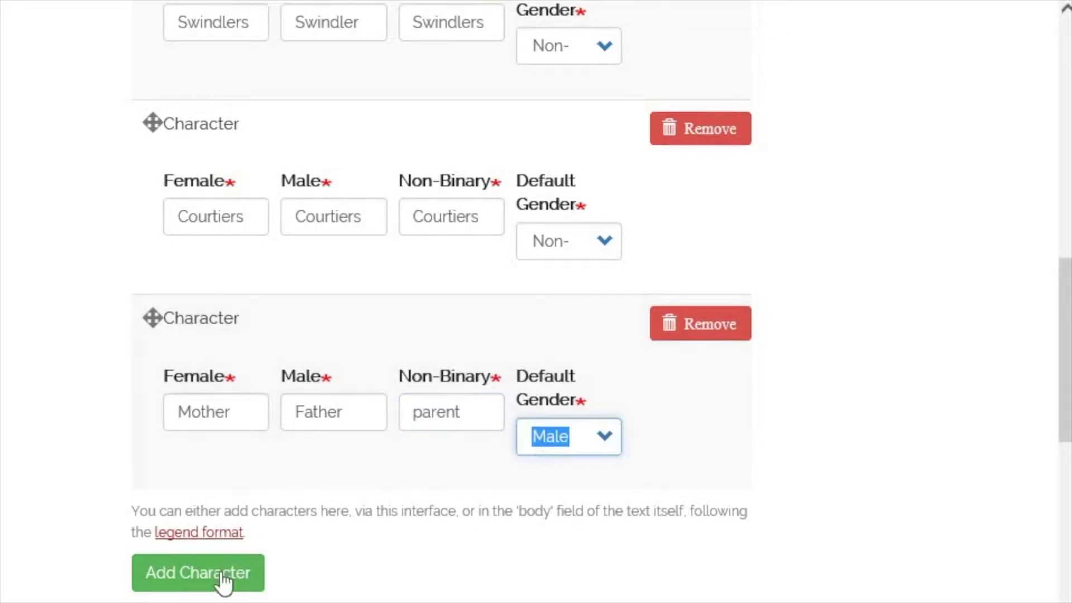
- Add a sixth character girl / boy / child with default gender Non-Binary
{"action": "left_click", "coordinate": [225, 578]}
{"action": "scroll", "coordinate": [371, 531], "scroll_direction": "down", "scroll_amount": 3}
{"action": "left_click", "coordinate": [205, 413]}
{"action": "type", "text": "girl"}
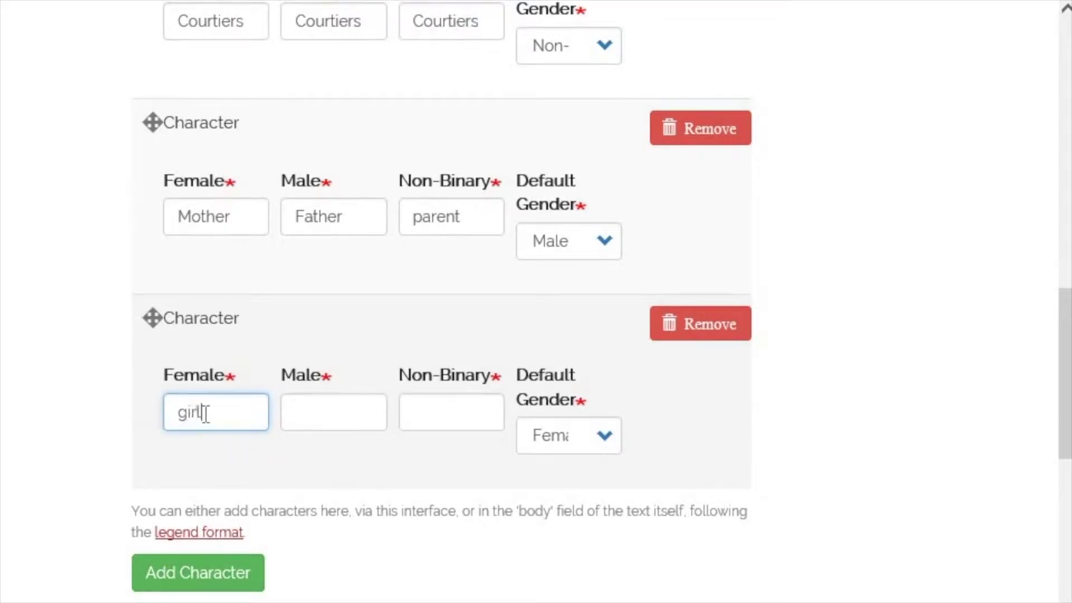
{"action": "left_click", "coordinate": [320, 411]}
{"action": "type", "text": "boy"}
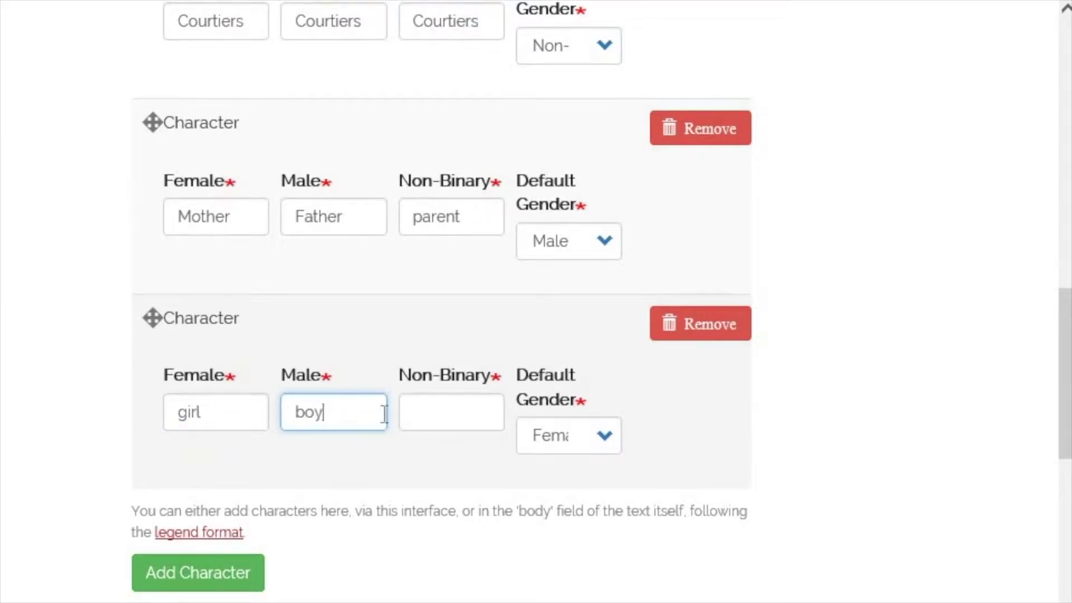
{"action": "left_click", "coordinate": [424, 415]}
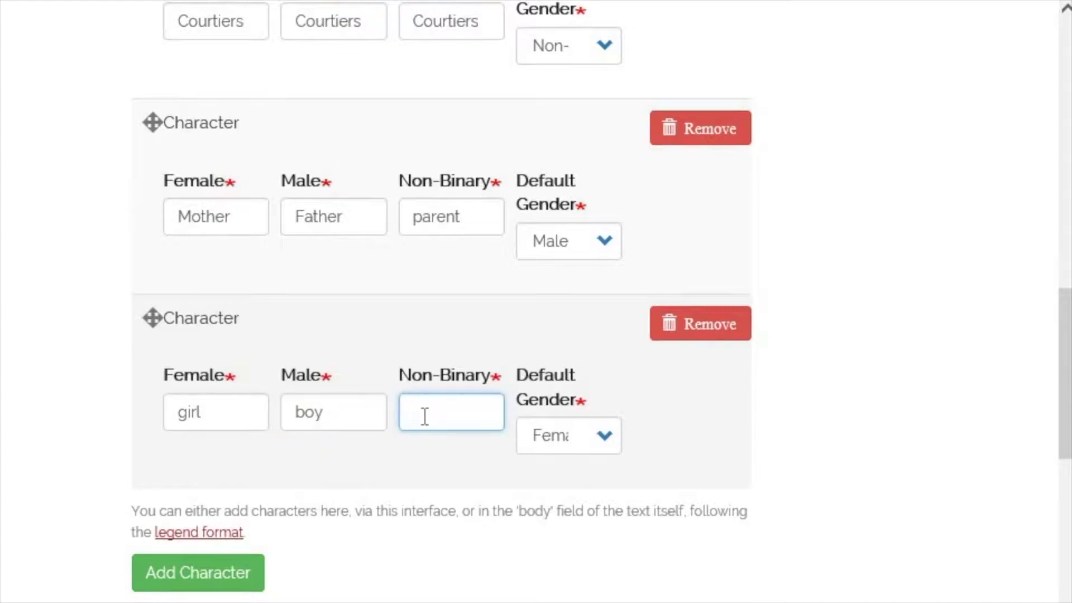
{"action": "type", "text": "child"}
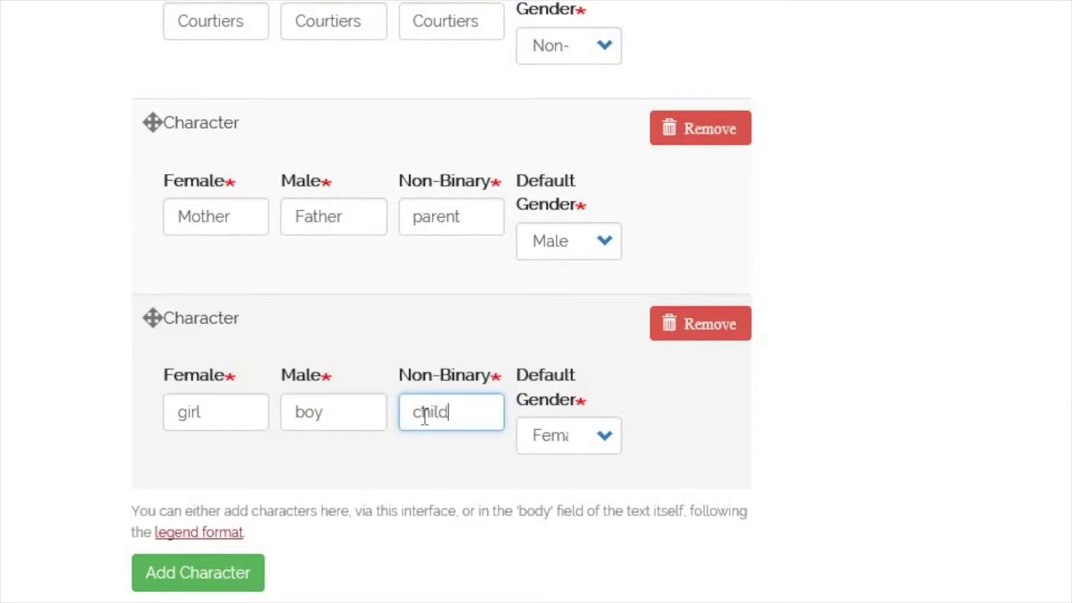
{"action": "left_click", "coordinate": [597, 448]}
{"action": "left_click", "coordinate": [571, 471]}
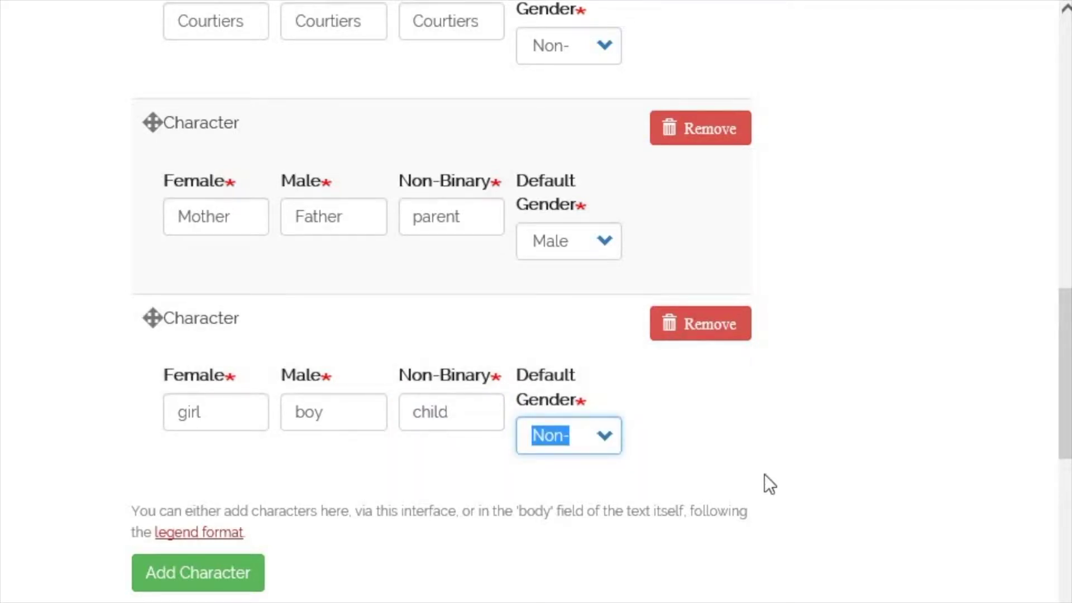
- Drag the Swindlers character row above the Minister in the character list
{"action": "scroll", "coordinate": [770, 483], "scroll_direction": "up", "scroll_amount": 4}
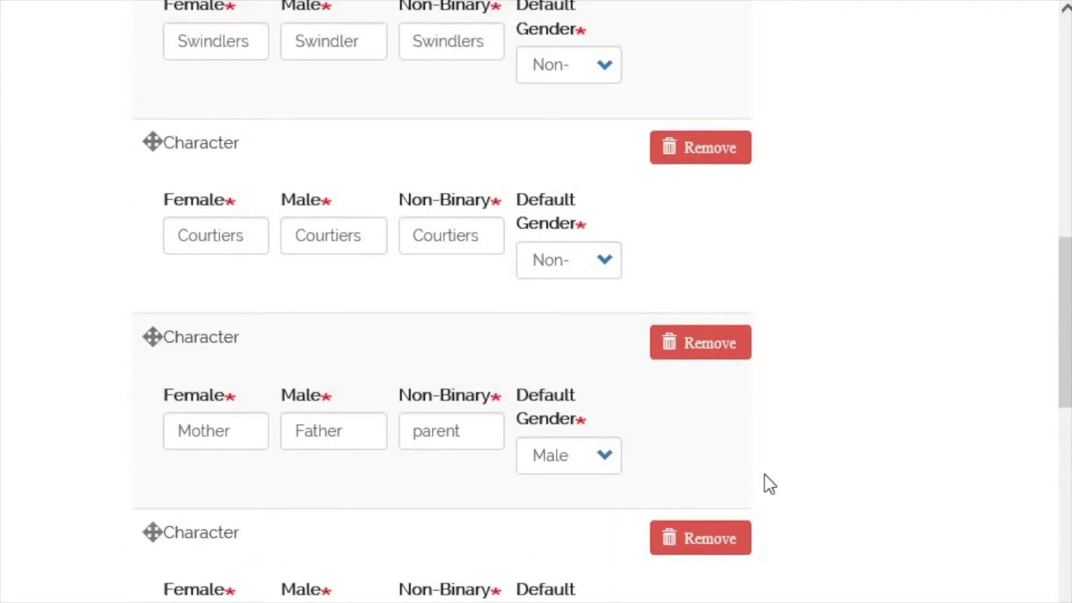
{"action": "scroll", "coordinate": [839, 450], "scroll_direction": "up", "scroll_amount": 10}
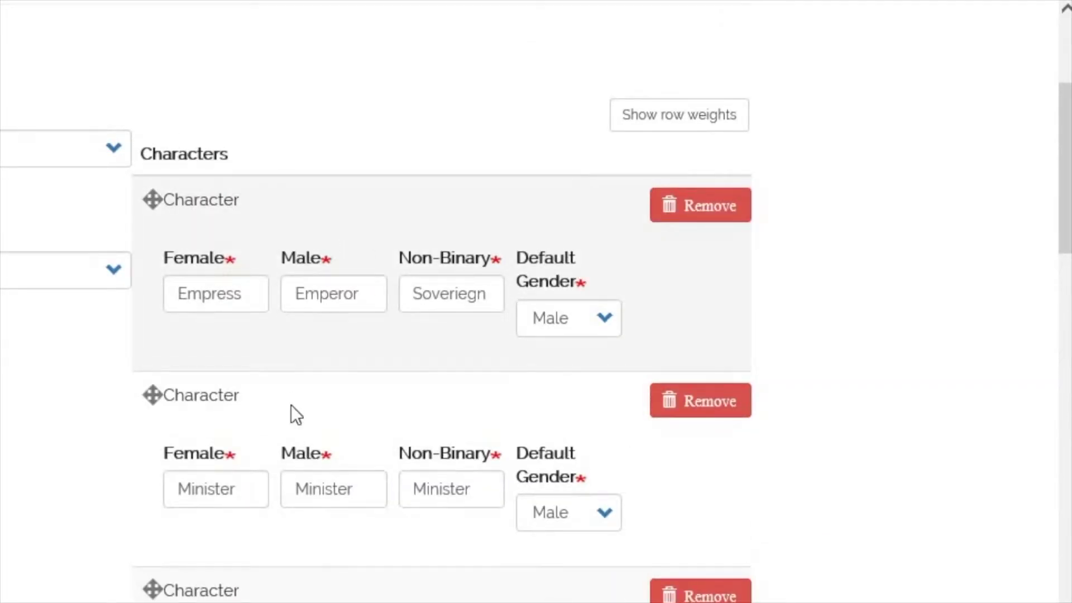
{"action": "scroll", "coordinate": [295, 408], "scroll_direction": "down", "scroll_amount": 2}
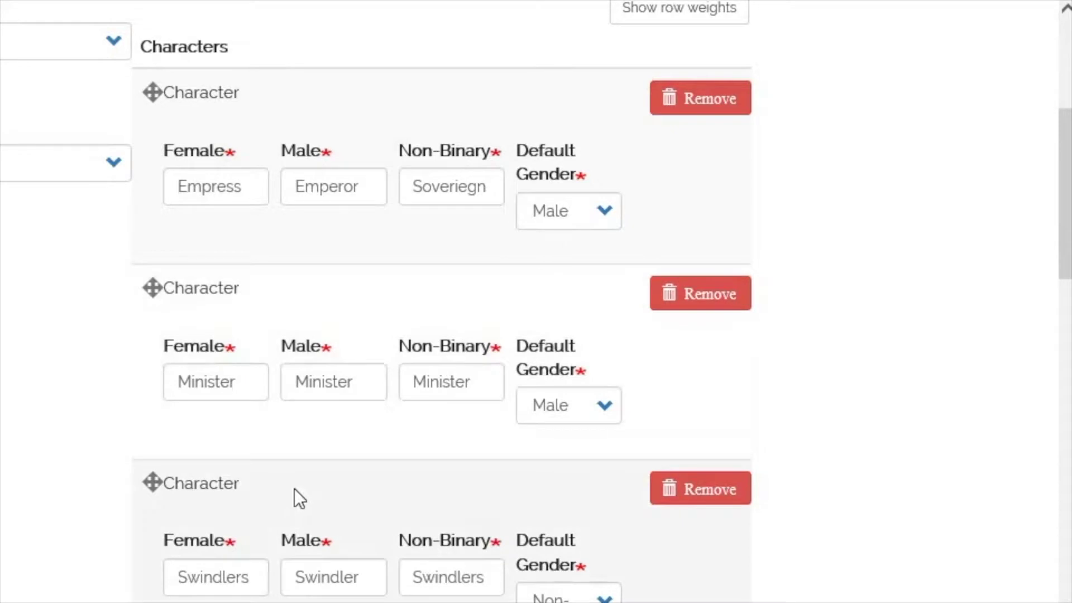
{"action": "left_click_drag", "start_coordinate": [292, 484], "coordinate": [290, 403]}
{"action": "left_click_drag", "start_coordinate": [151, 482], "coordinate": [150, 398]}
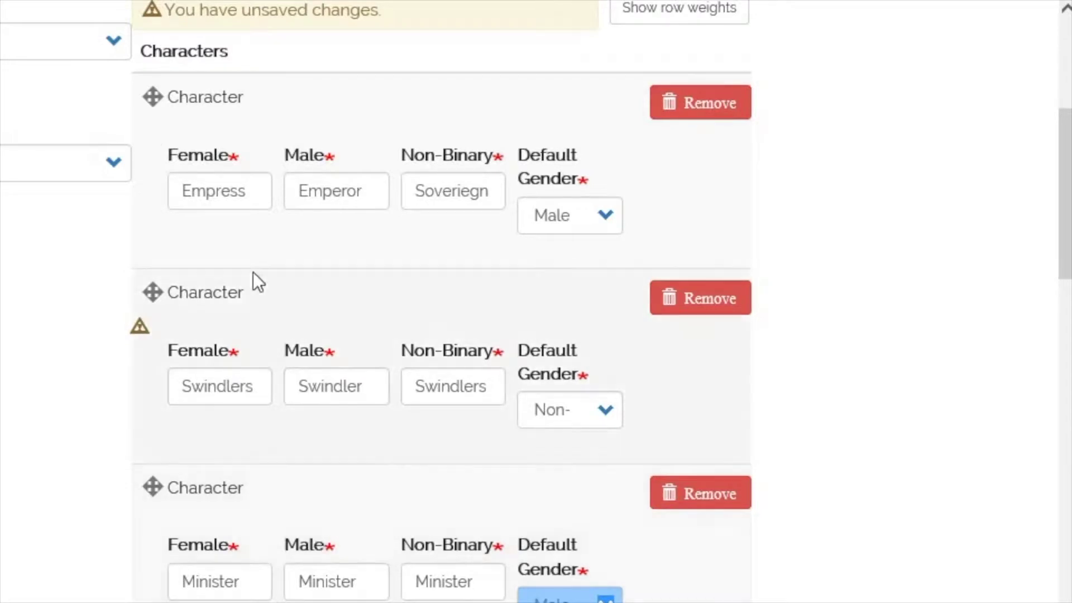
{"action": "scroll", "coordinate": [413, 313], "scroll_direction": "up", "scroll_amount": 4}
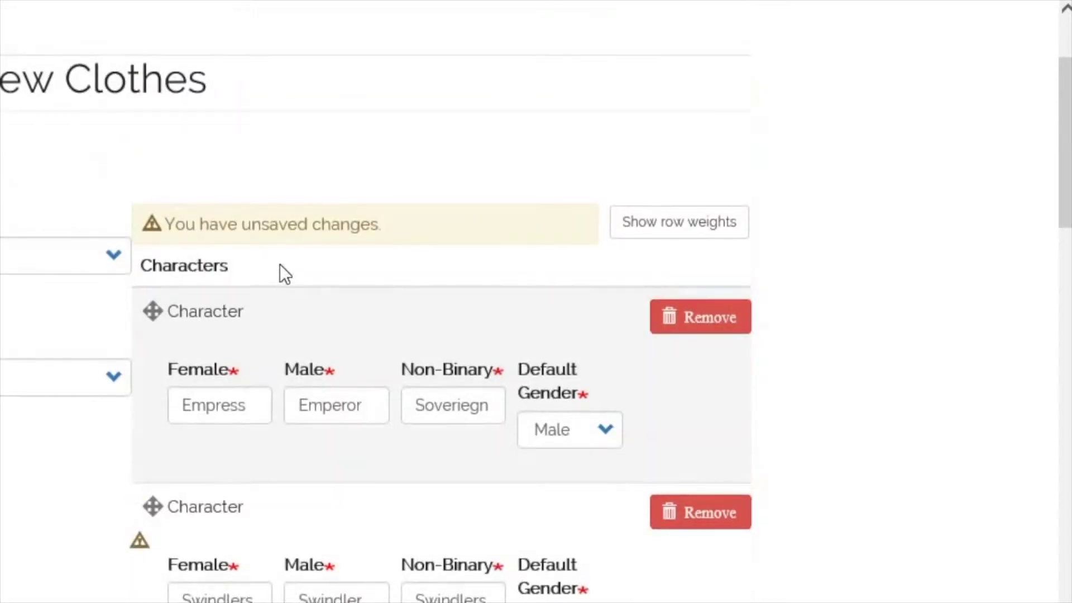
{"action": "scroll", "coordinate": [737, 360], "scroll_direction": "down", "scroll_amount": 20}
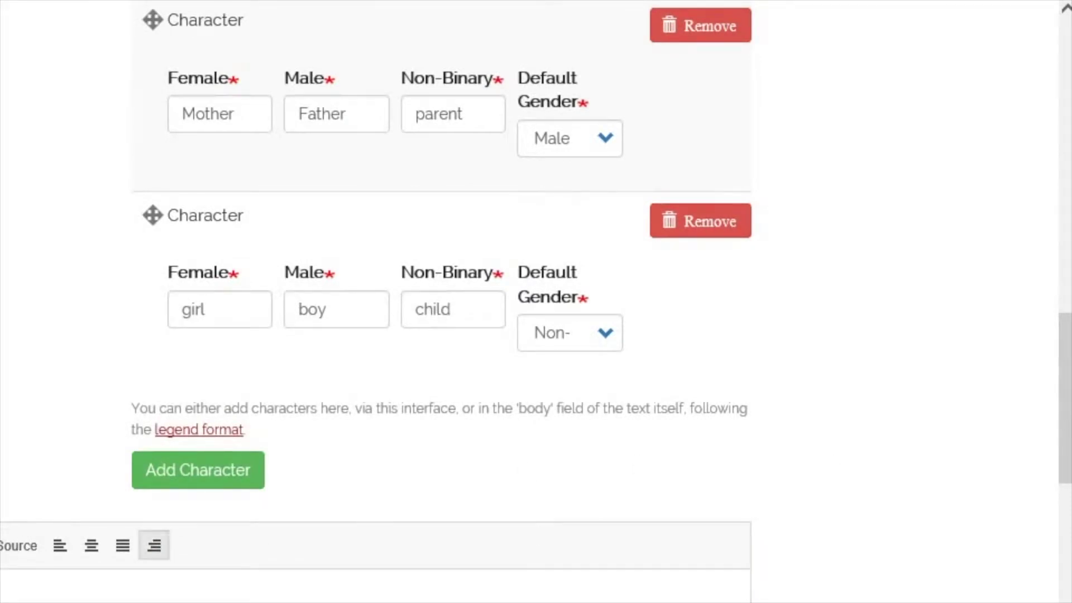
{"action": "scroll", "coordinate": [849, 466], "scroll_direction": "down", "scroll_amount": 14}
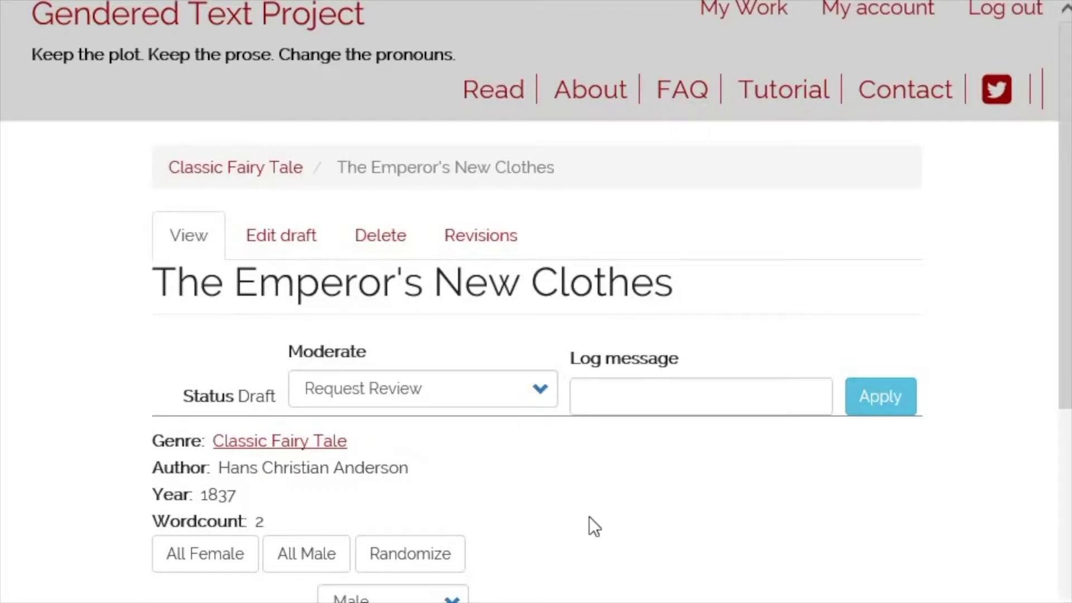
- Open the draft for editing and place the caret in the Body editor
{"action": "scroll", "coordinate": [588, 517], "scroll_direction": "down", "scroll_amount": 5}
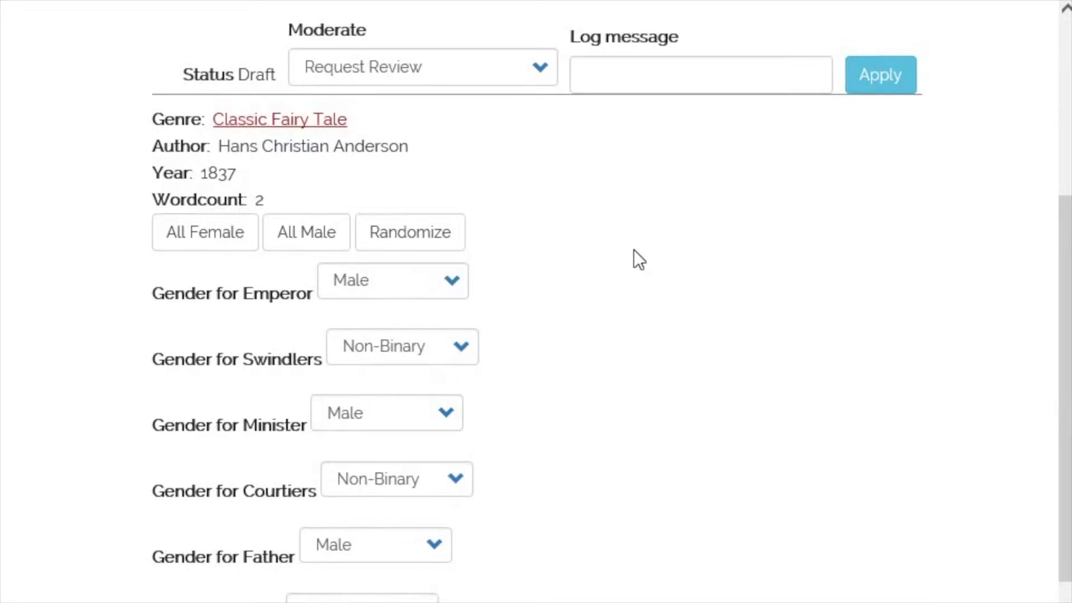
{"action": "scroll", "coordinate": [634, 249], "scroll_direction": "up", "scroll_amount": 5}
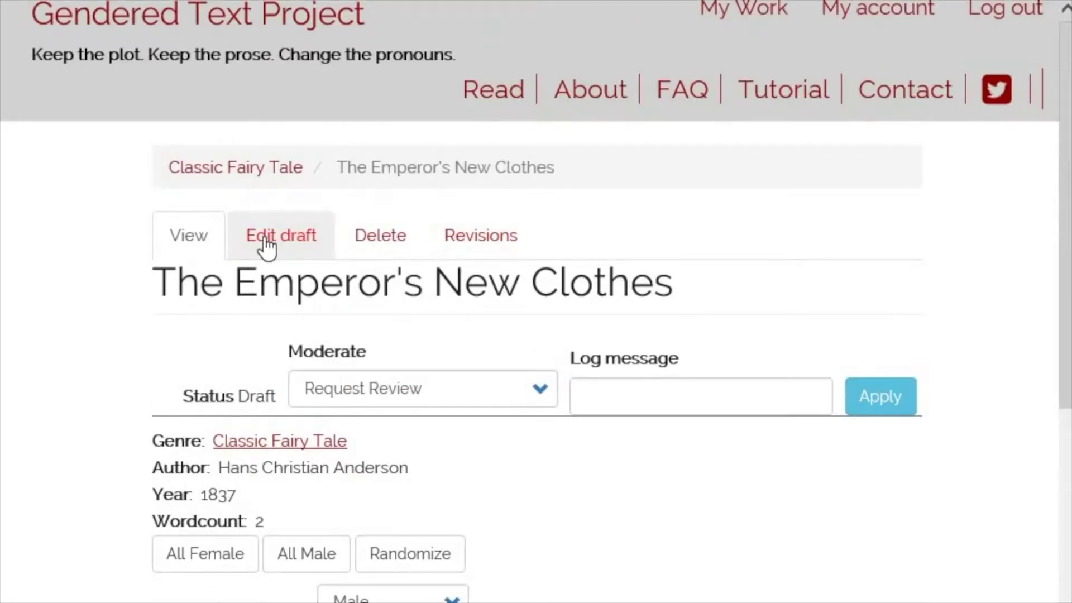
{"action": "left_click", "coordinate": [265, 239]}
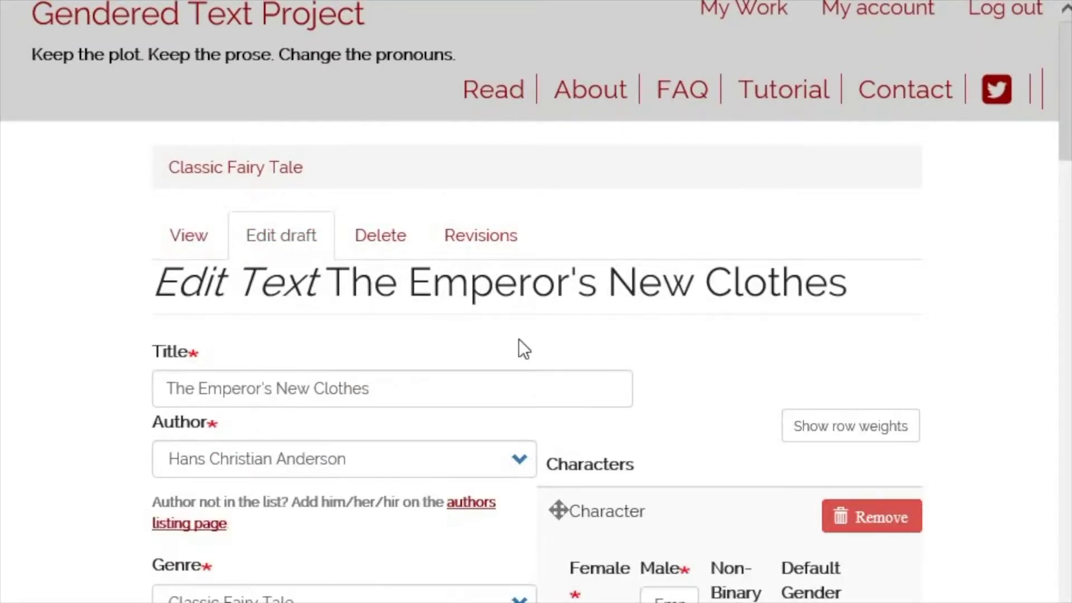
{"action": "scroll", "coordinate": [517, 340], "scroll_direction": "down", "scroll_amount": 8}
{"action": "scroll", "coordinate": [658, 356], "scroll_direction": "down", "scroll_amount": 15}
{"action": "left_click", "coordinate": [209, 297]}
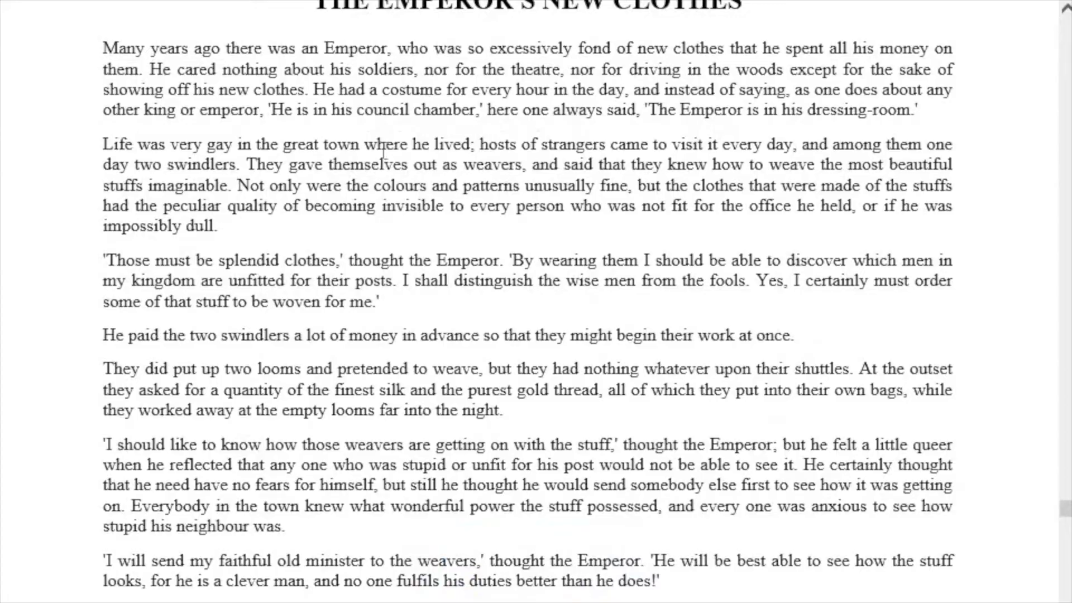
- Select and copy the whole Emperor's New Clothes story text from the source page
{"action": "left_click_drag", "start_coordinate": [318, 6], "coordinate": [525, 206]}
{"action": "scroll", "coordinate": [625, 507], "scroll_direction": "down", "scroll_amount": 15}
{"action": "scroll", "coordinate": [695, 534], "scroll_direction": "down", "scroll_amount": 20}
{"action": "scroll", "coordinate": [522, 320], "scroll_direction": "up", "scroll_amount": 2}
{"action": "right_click", "coordinate": [471, 198]}
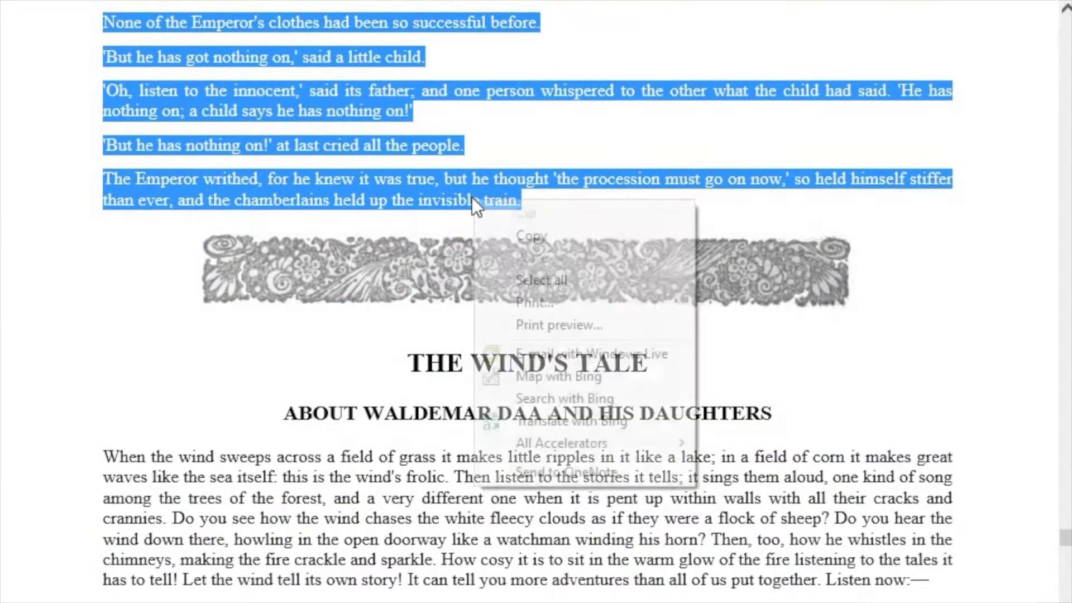
{"action": "left_click", "coordinate": [518, 235]}
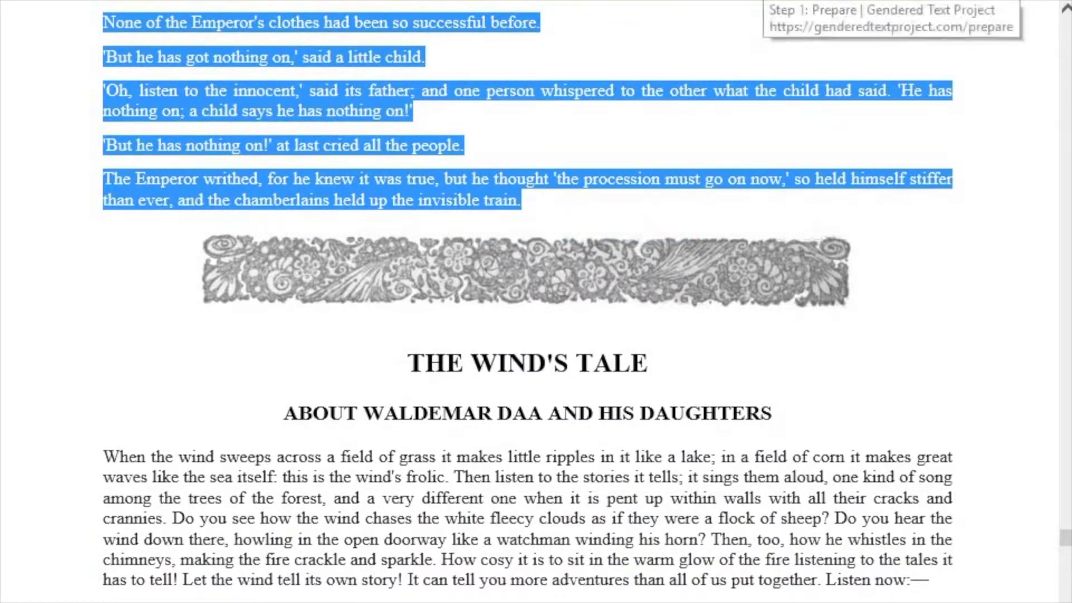
- Switch to the Step 1: Prepare tool page
{"action": "left_click", "coordinate": [762, 0]}
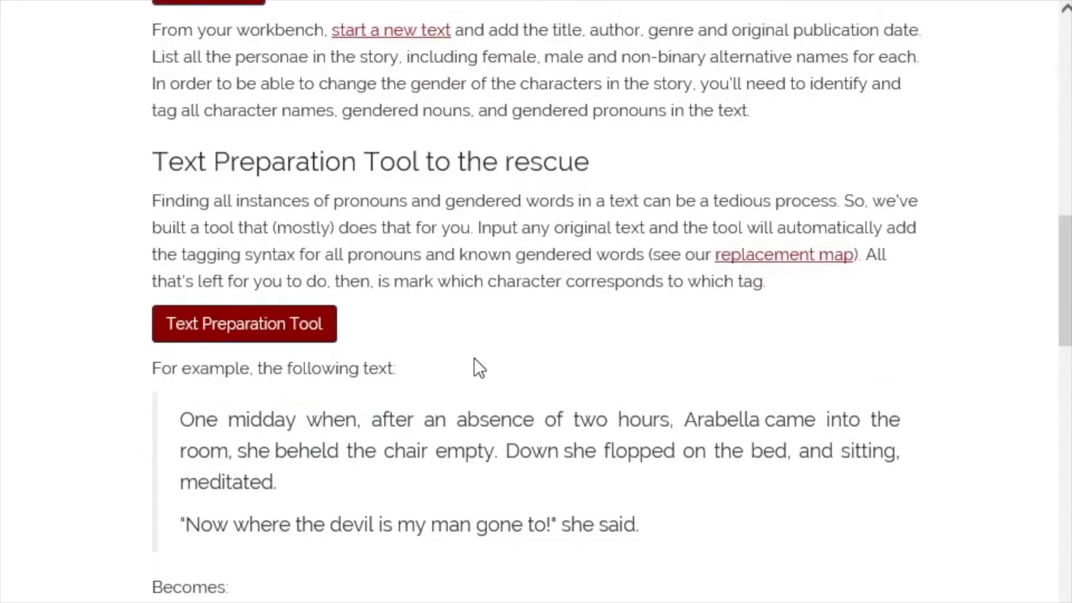
{"action": "scroll", "coordinate": [474, 357], "scroll_direction": "up", "scroll_amount": 5}
{"action": "scroll", "coordinate": [474, 357], "scroll_direction": "up", "scroll_amount": 7}
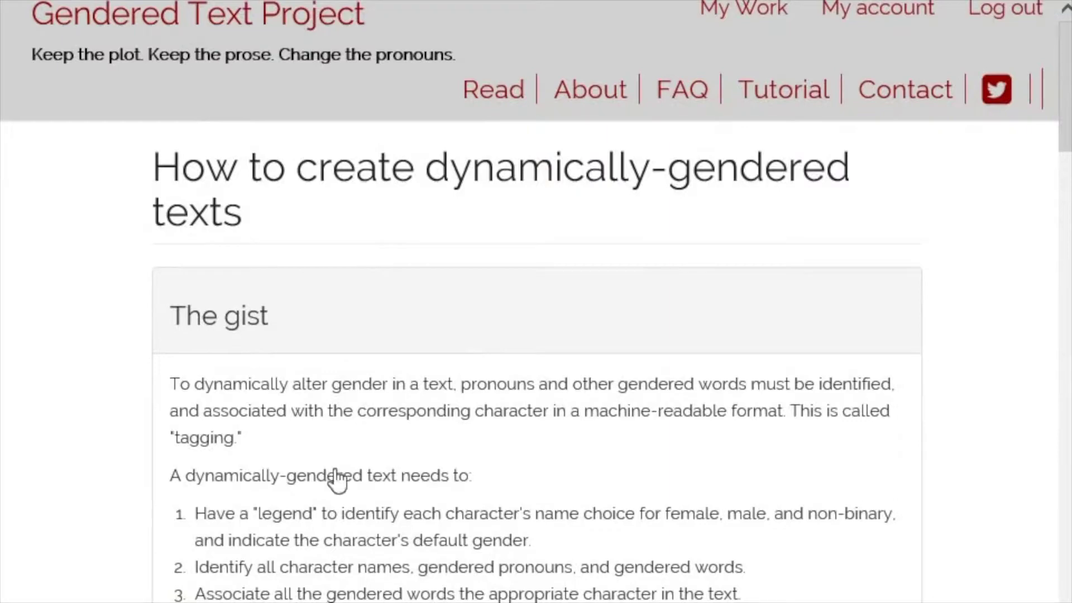
{"action": "scroll", "coordinate": [334, 474], "scroll_direction": "down", "scroll_amount": 15}
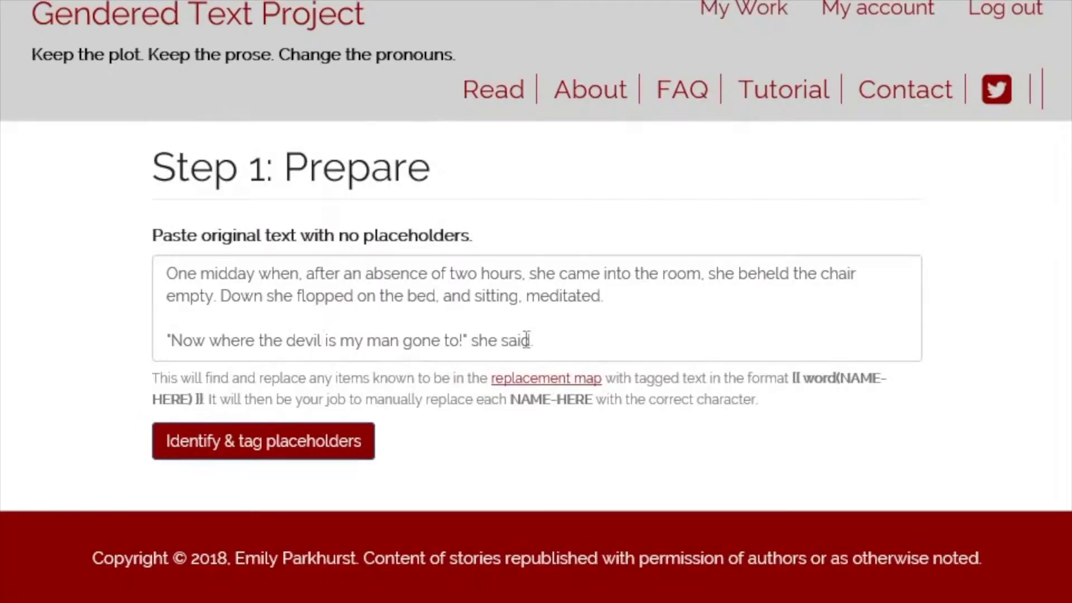
- Replace the sample text with the pasted story and tag its placeholders
{"action": "left_click_drag", "start_coordinate": [533, 340], "coordinate": [156, 280]}
{"action": "key", "text": "BackSpace"}
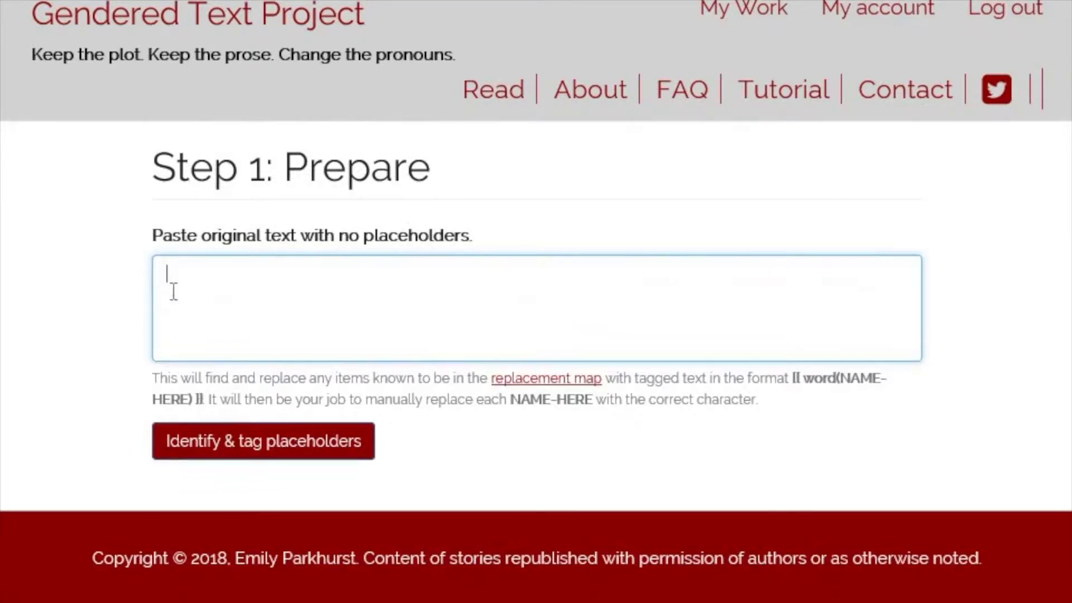
{"action": "right_click", "coordinate": [219, 293]}
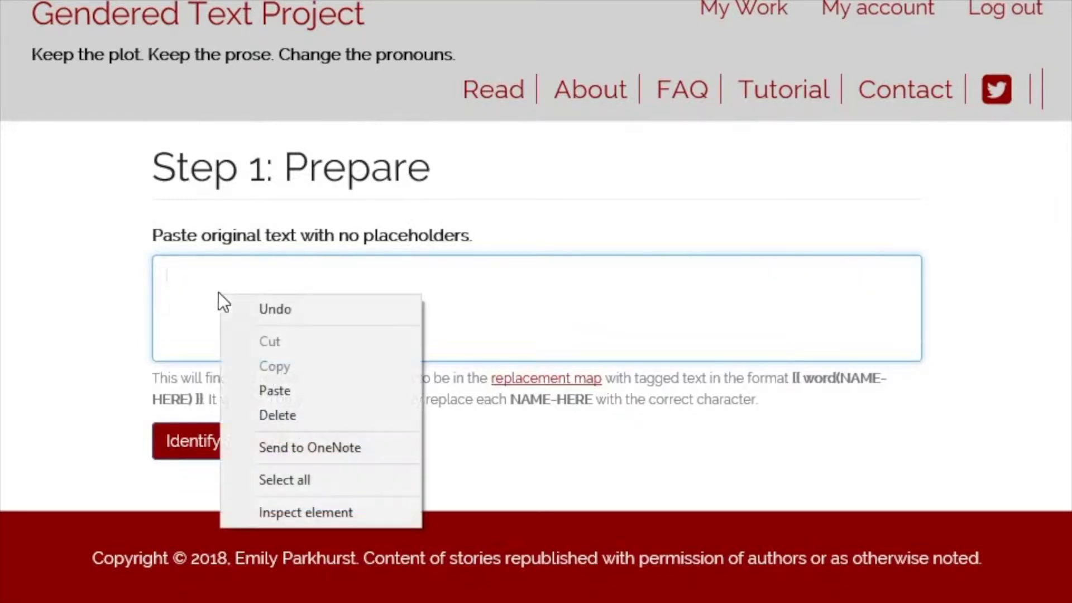
{"action": "left_click", "coordinate": [263, 393]}
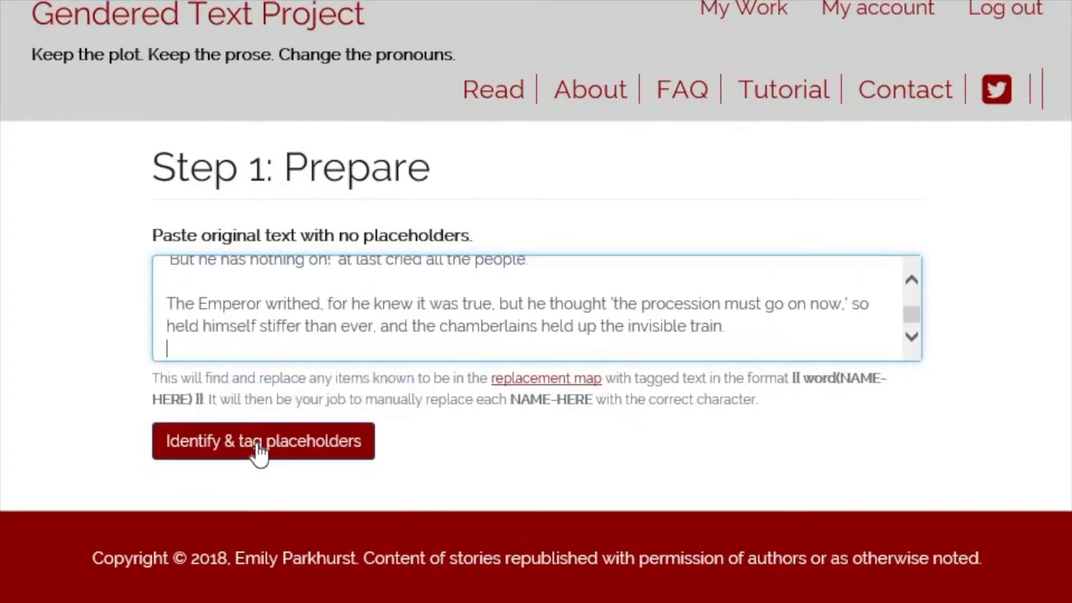
{"action": "left_click", "coordinate": [260, 449]}
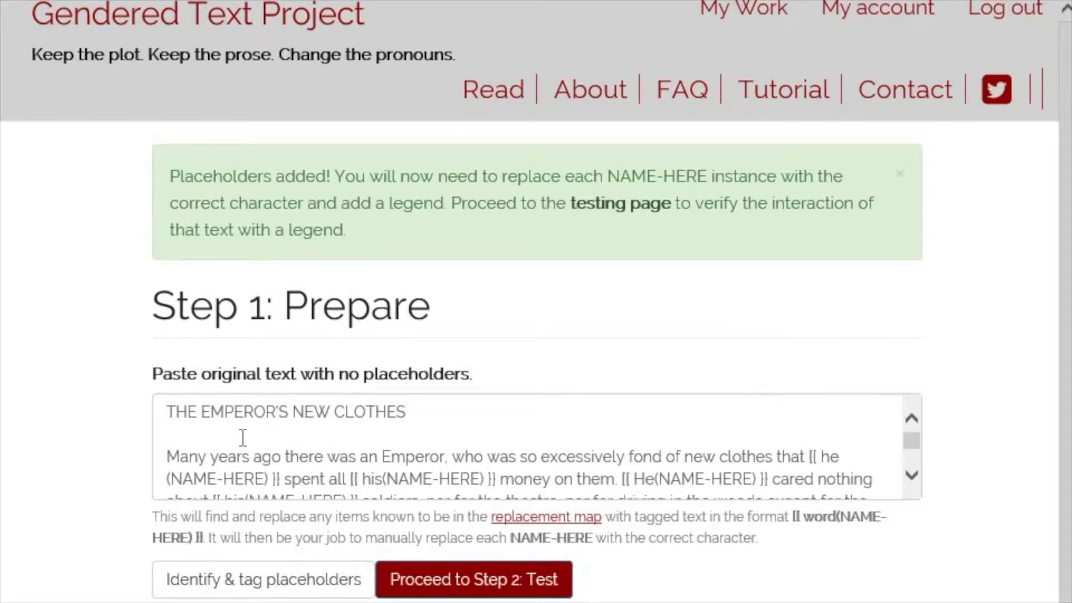
- Select and copy all of the tagged story text
{"action": "right_click", "coordinate": [240, 434]}
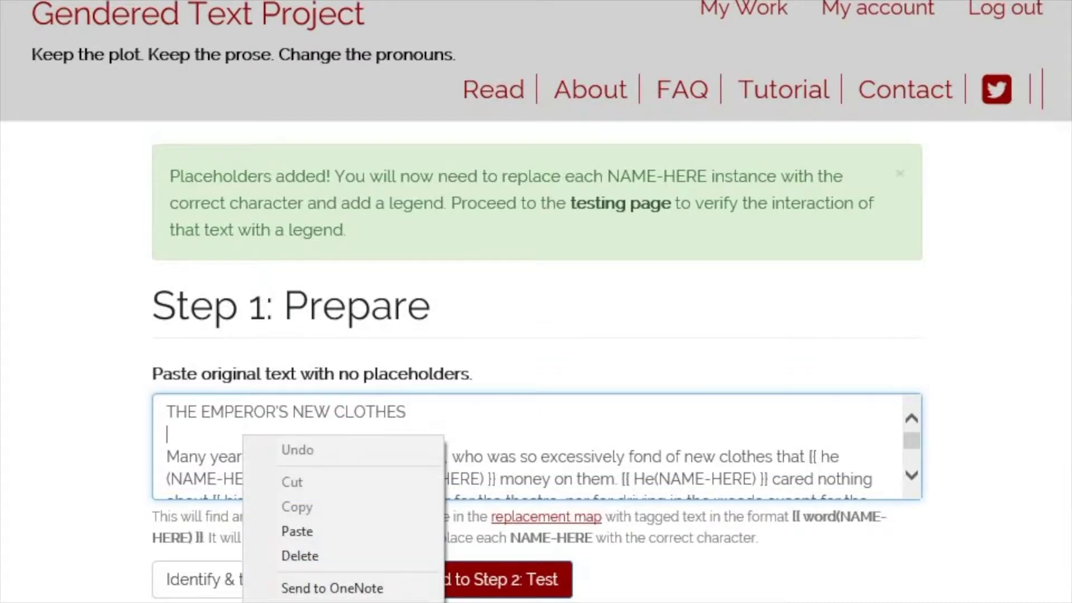
{"action": "left_click", "coordinate": [304, 602]}
{"action": "right_click", "coordinate": [306, 481]}
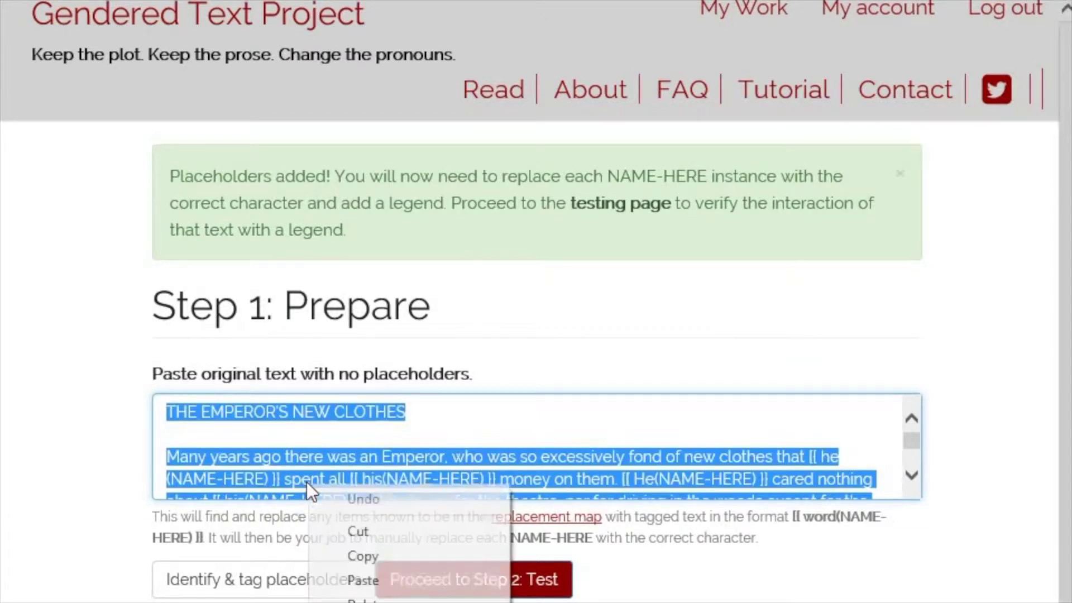
{"action": "left_click", "coordinate": [344, 557]}
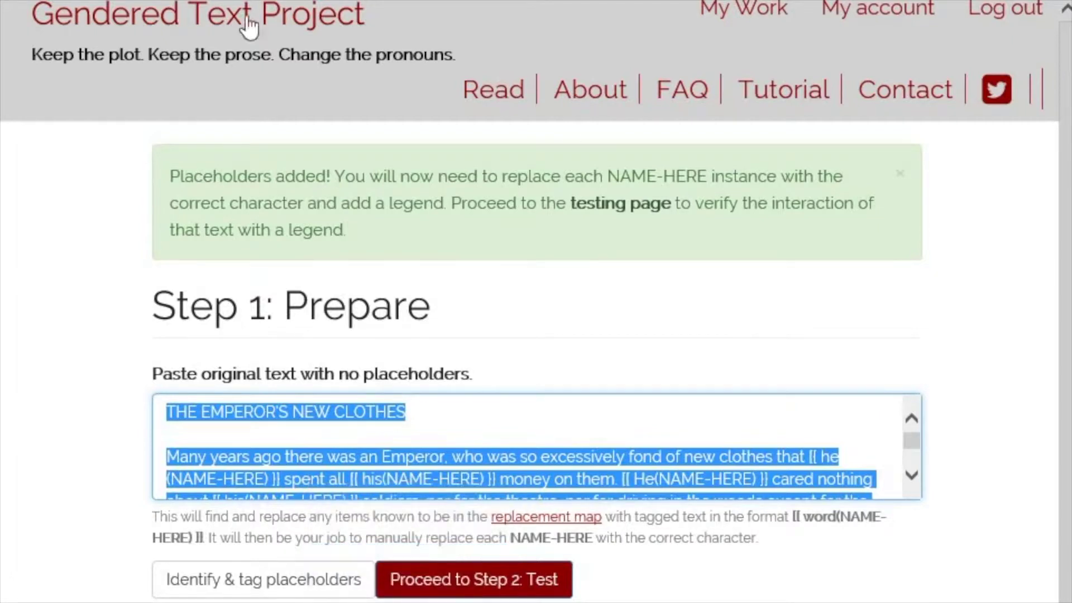
{"action": "left_click", "coordinate": [108, 0]}
- Paste the tagged story over 'Text Here.' in the Body, allowing clipboard access
{"action": "left_click_drag", "start_coordinate": [254, 302], "coordinate": [106, 297]}
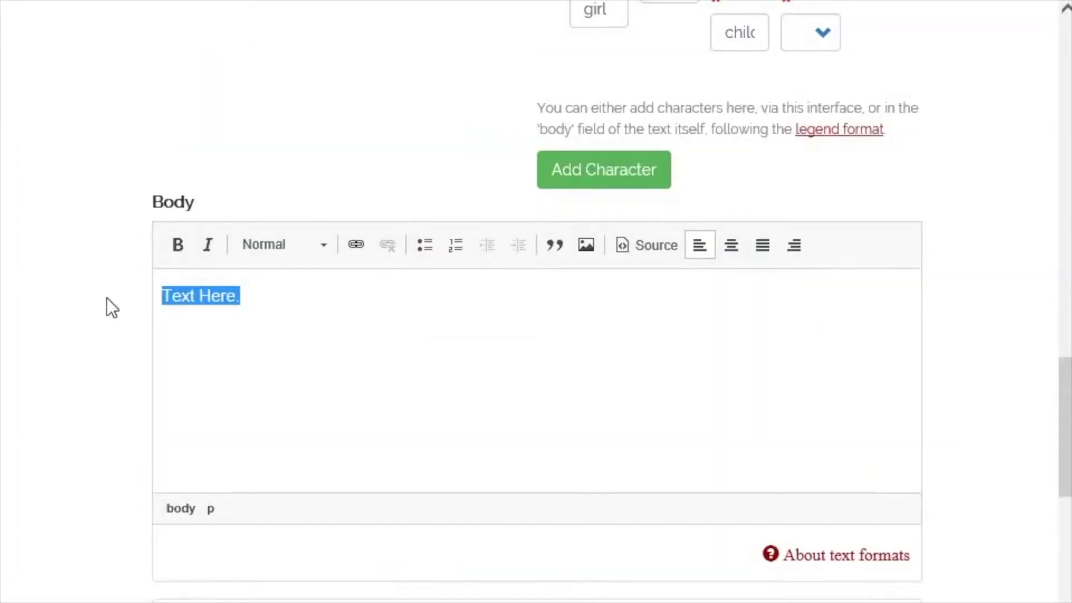
{"action": "right_click", "coordinate": [202, 297]}
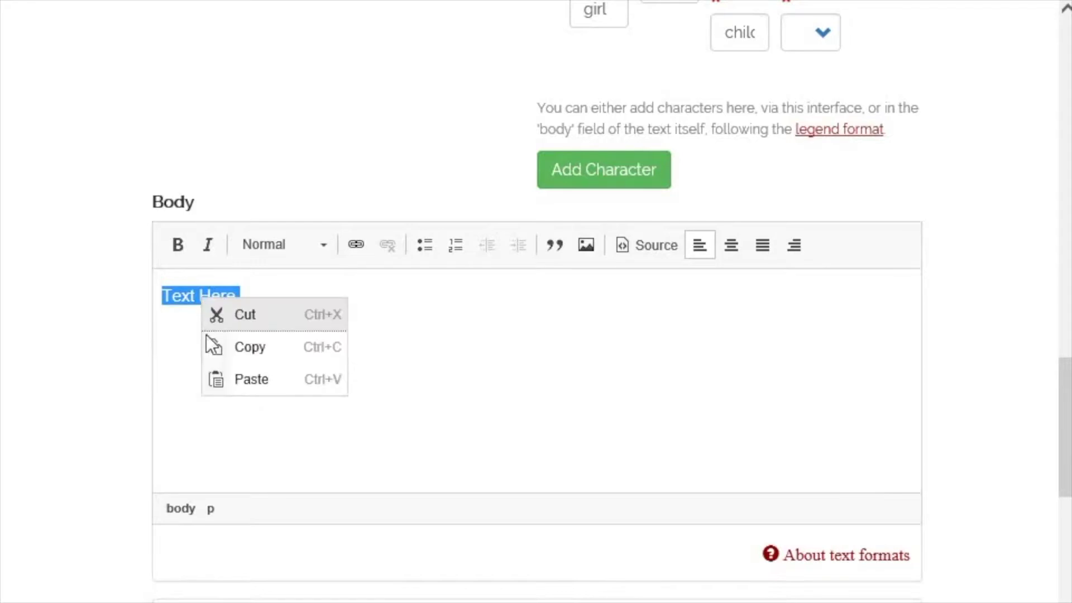
{"action": "left_click", "coordinate": [231, 378]}
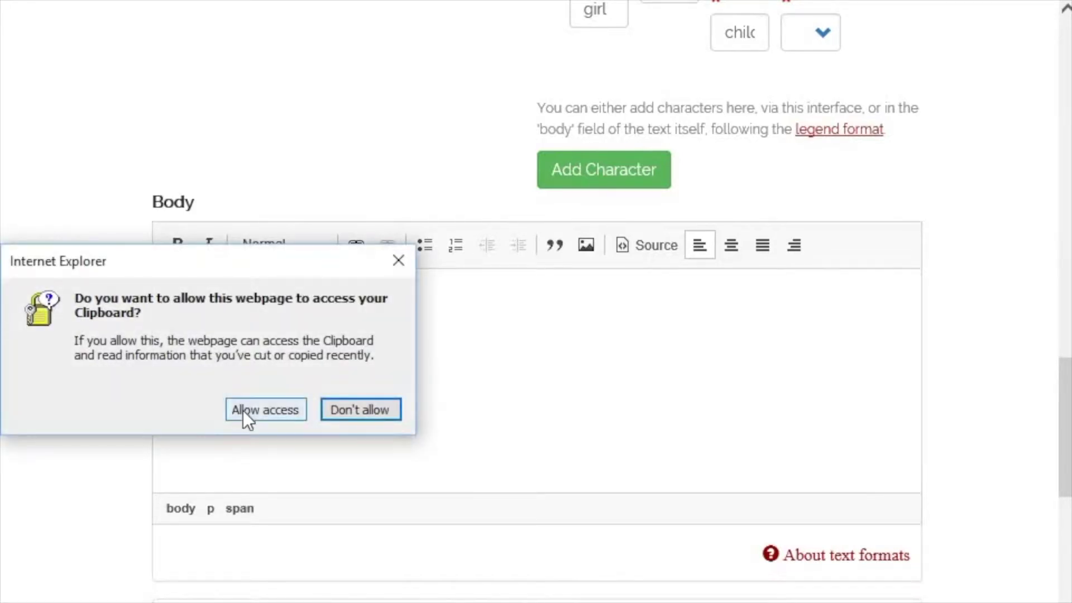
{"action": "left_click", "coordinate": [244, 410]}
- Select a NAME-HERE placeholder in the story body
{"action": "scroll", "coordinate": [665, 397], "scroll_direction": "up", "scroll_amount": 15}
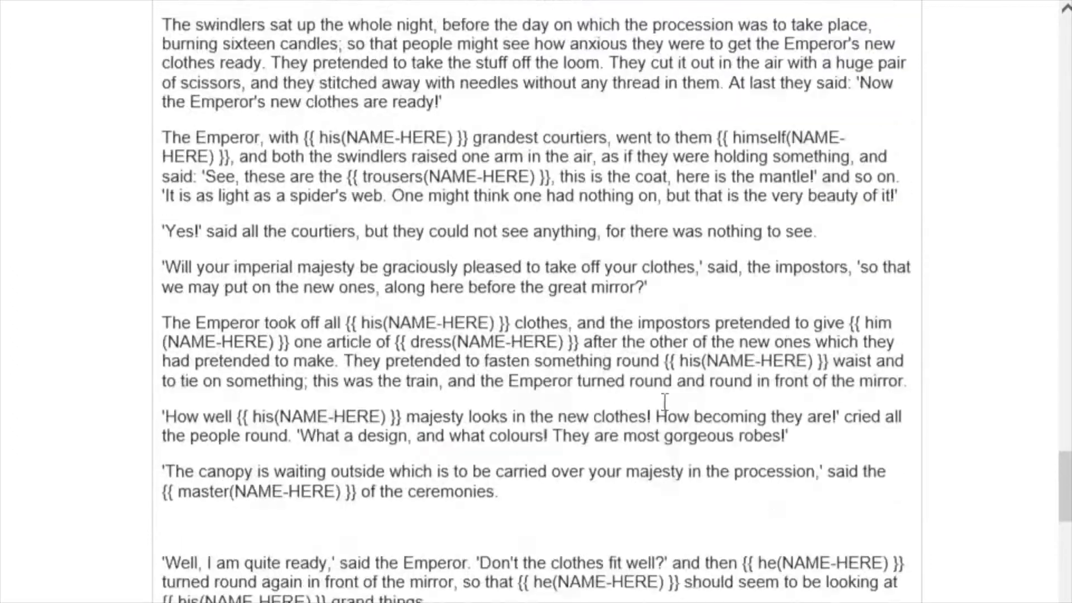
{"action": "scroll", "coordinate": [640, 350], "scroll_direction": "up", "scroll_amount": 20}
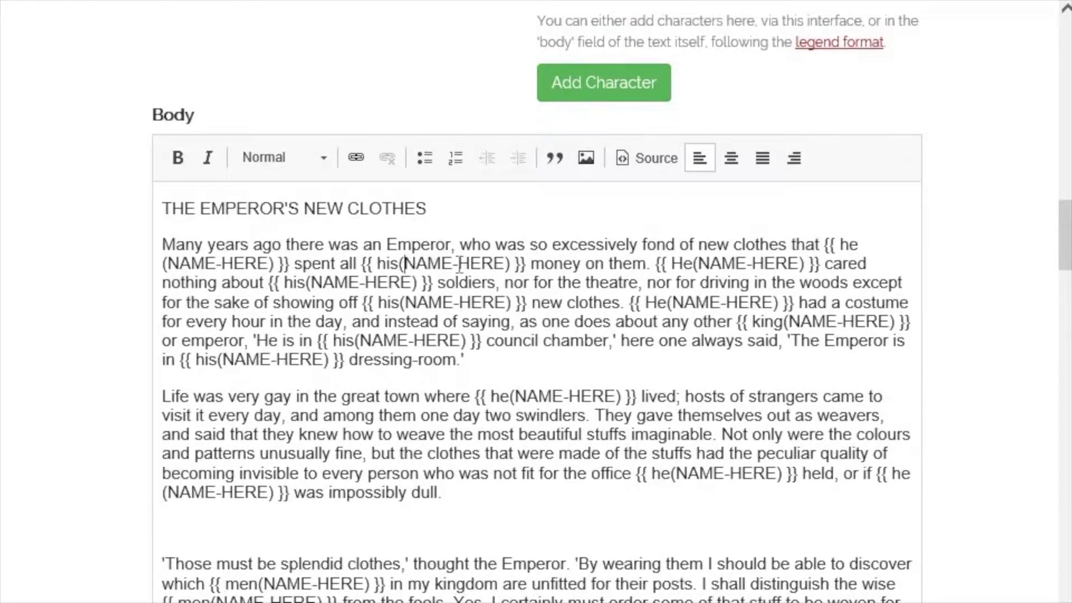
{"action": "left_click_drag", "start_coordinate": [404, 264], "coordinate": [494, 265]}
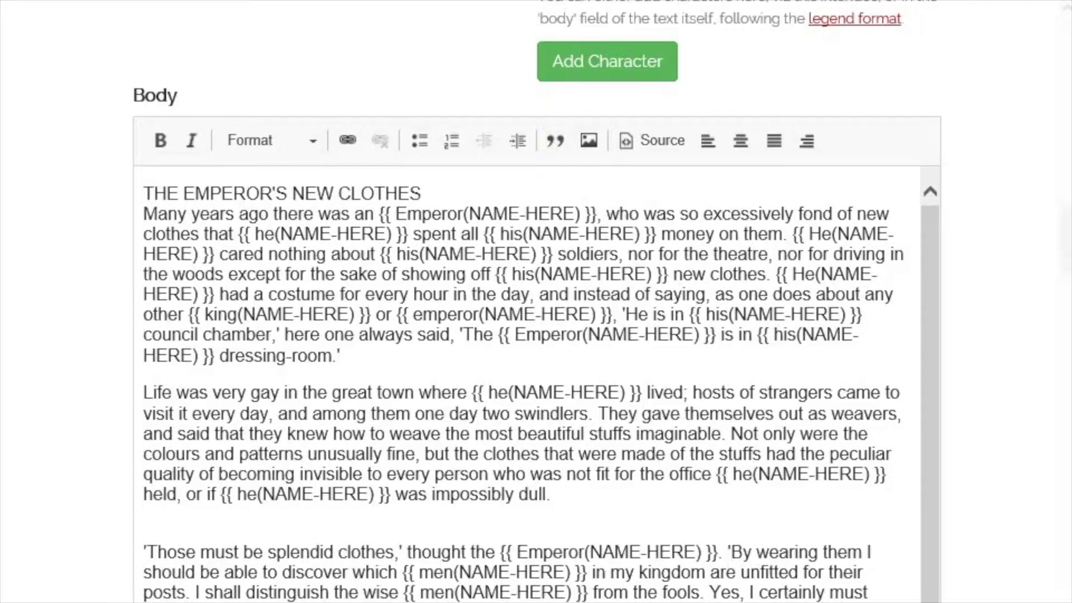
{"action": "left_click_drag", "start_coordinate": [574, 215], "coordinate": [470, 215]}
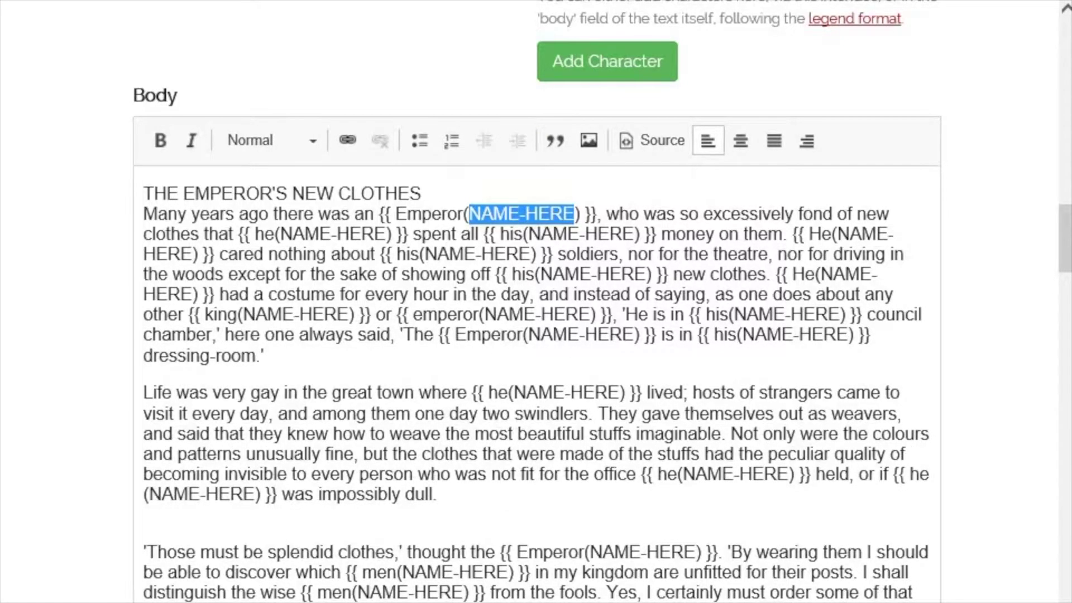
- Find NAME-HERE, copy 'Emperor', and paste it over the first five placeholders in the he, his and He tags
{"action": "key", "text": "ctrl+f"}
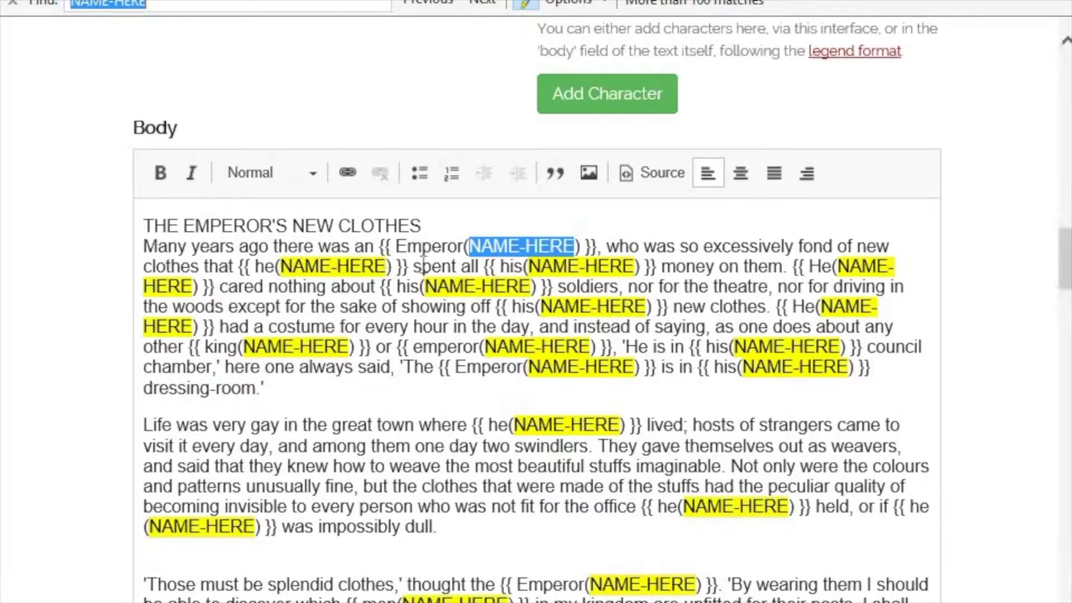
{"action": "double_click", "coordinate": [430, 247]}
{"action": "key", "text": "ctrl+c"}
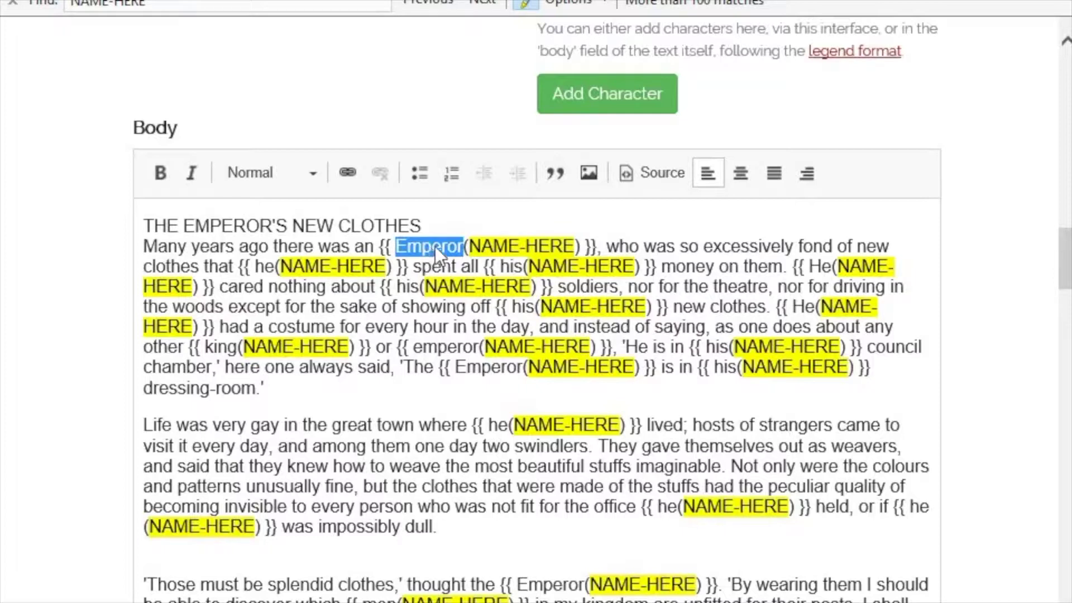
{"action": "left_click", "coordinate": [519, 245]}
{"action": "left_click_drag", "start_coordinate": [577, 246], "coordinate": [496, 246]}
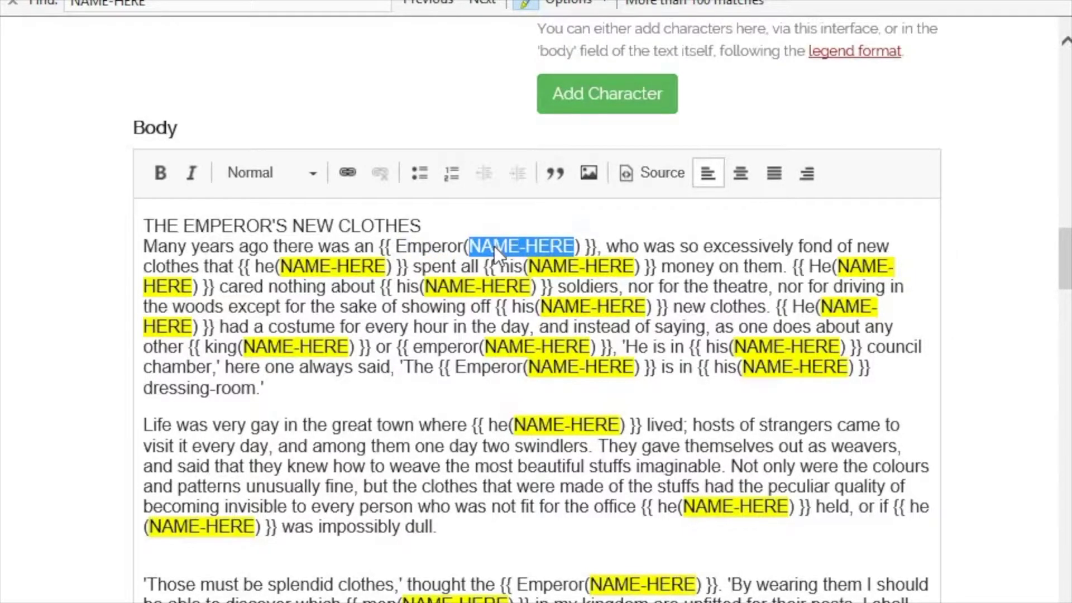
{"action": "key", "text": "ctrl+v"}
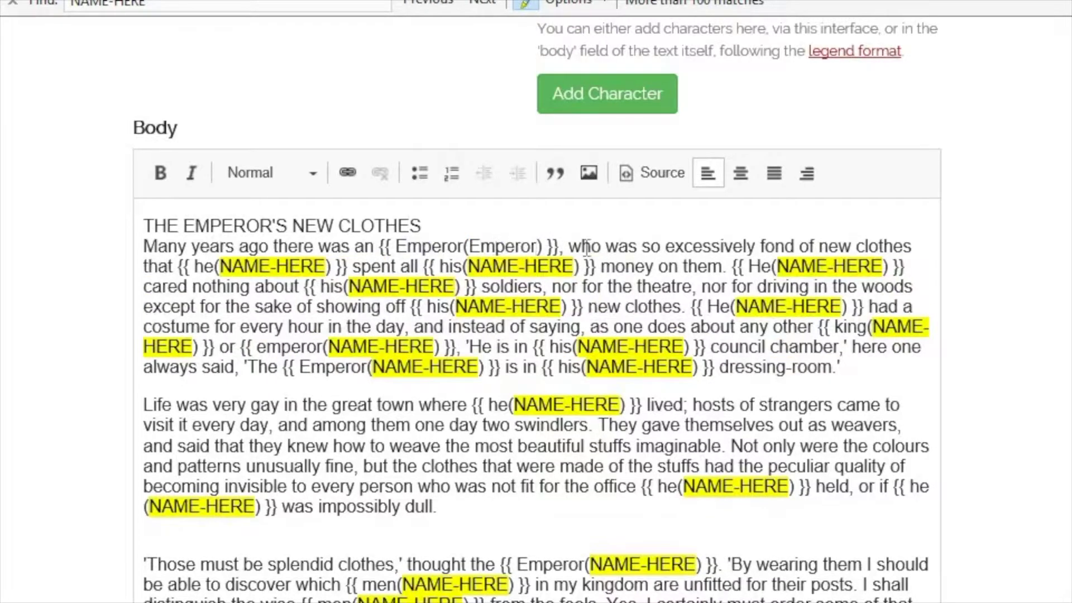
{"action": "left_click_drag", "start_coordinate": [327, 266], "coordinate": [219, 266]}
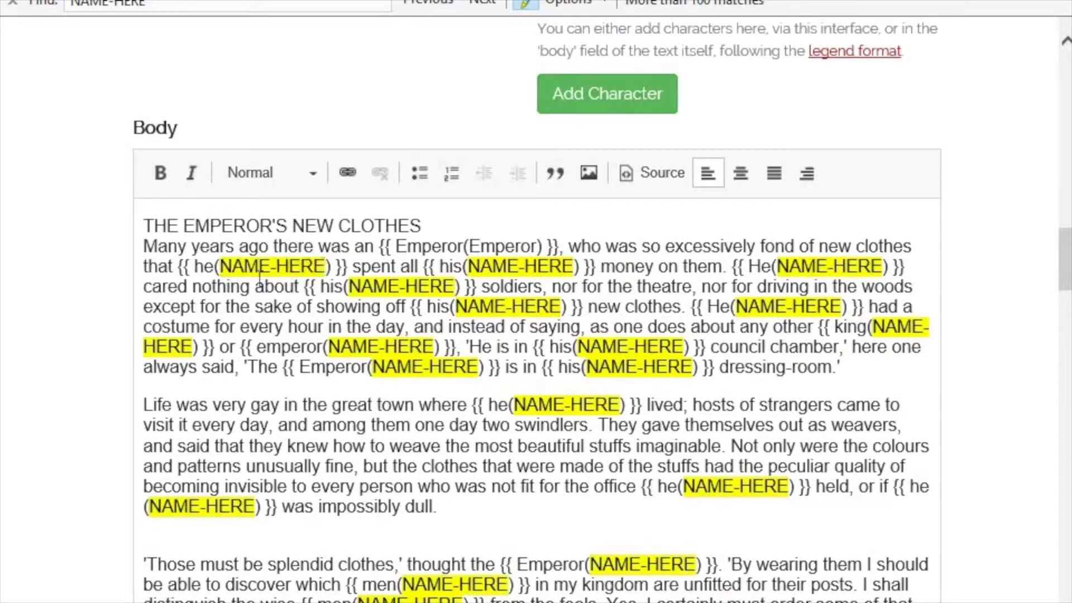
{"action": "key", "text": "ctrl+v"}
{"action": "left_click_drag", "start_coordinate": [535, 266], "coordinate": [430, 266]}
{"action": "key", "text": "ctrl+v"}
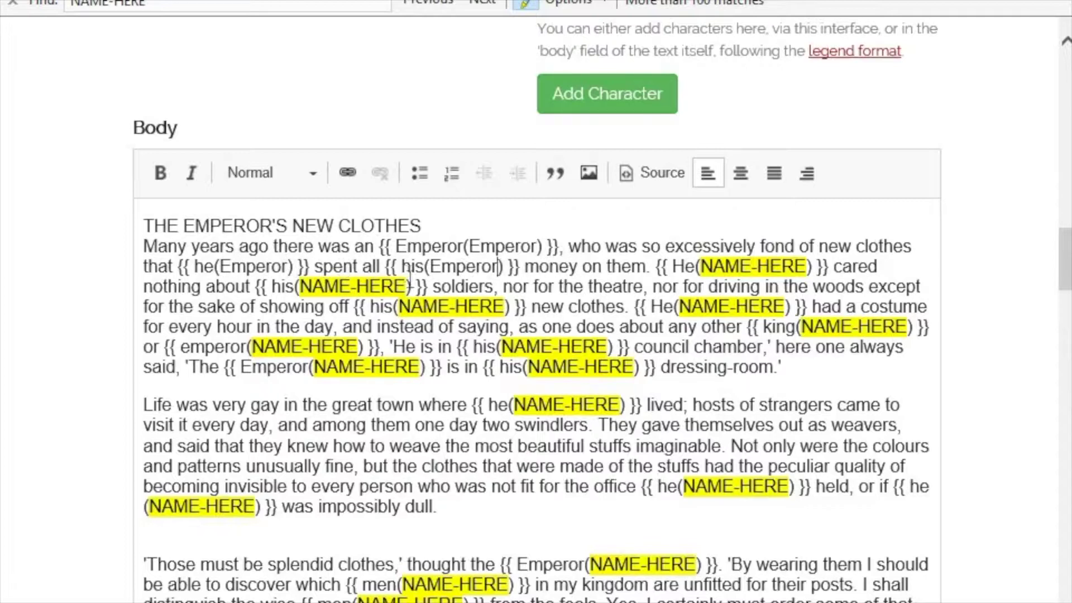
{"action": "left_click_drag", "start_coordinate": [807, 267], "coordinate": [702, 267]}
{"action": "key", "text": "ctrl+v"}
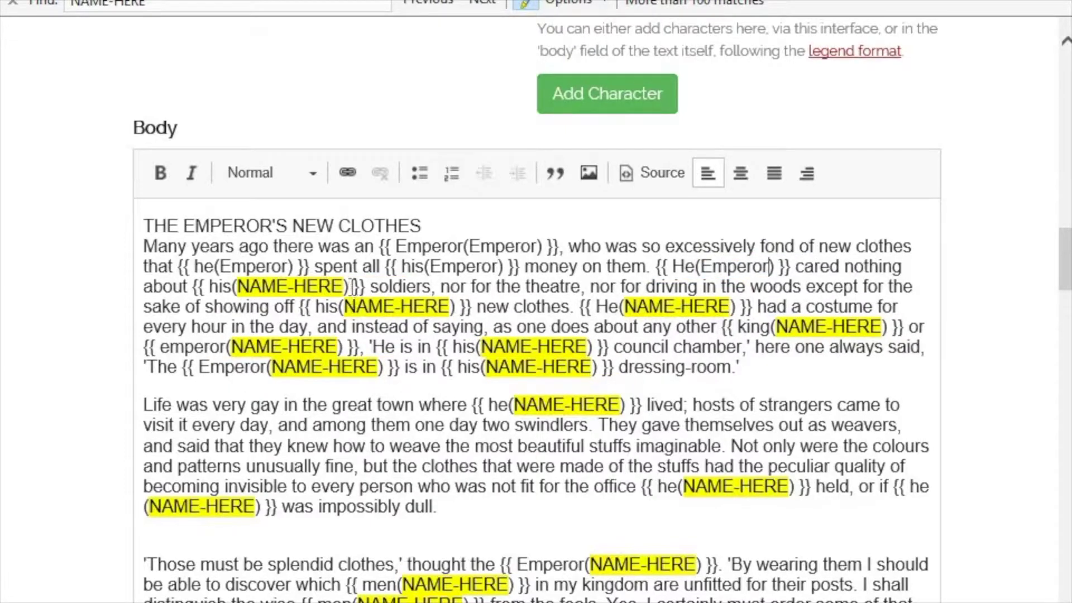
{"action": "left_click_drag", "start_coordinate": [343, 286], "coordinate": [237, 287]}
{"action": "key", "text": "ctrl+v"}
{"action": "left_click_drag", "start_coordinate": [688, 307], "coordinate": [582, 307]}
- Type Emperor over the remaining placeholders in the his, king, emperor and Emperor tags
{"action": "left_click_drag", "start_coordinate": [412, 306], "coordinate": [302, 306]}
{"action": "type", "text": "Emperor"}
{"action": "left_click_drag", "start_coordinate": [748, 327], "coordinate": [638, 327]}
{"action": "type", "text": "Emperor"}
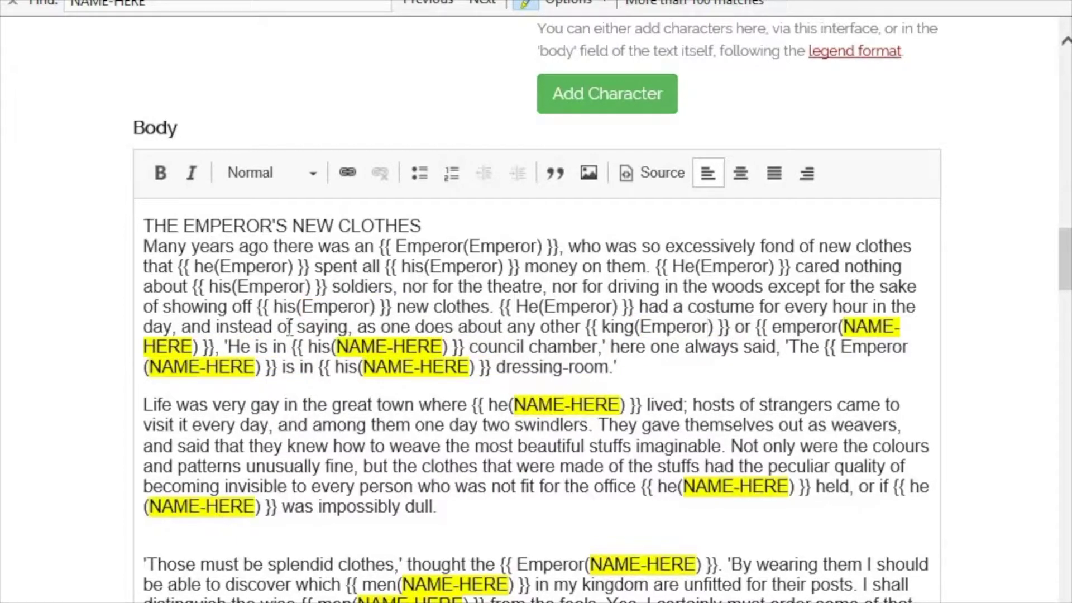
{"action": "left_click_drag", "start_coordinate": [193, 346], "coordinate": [844, 326]}
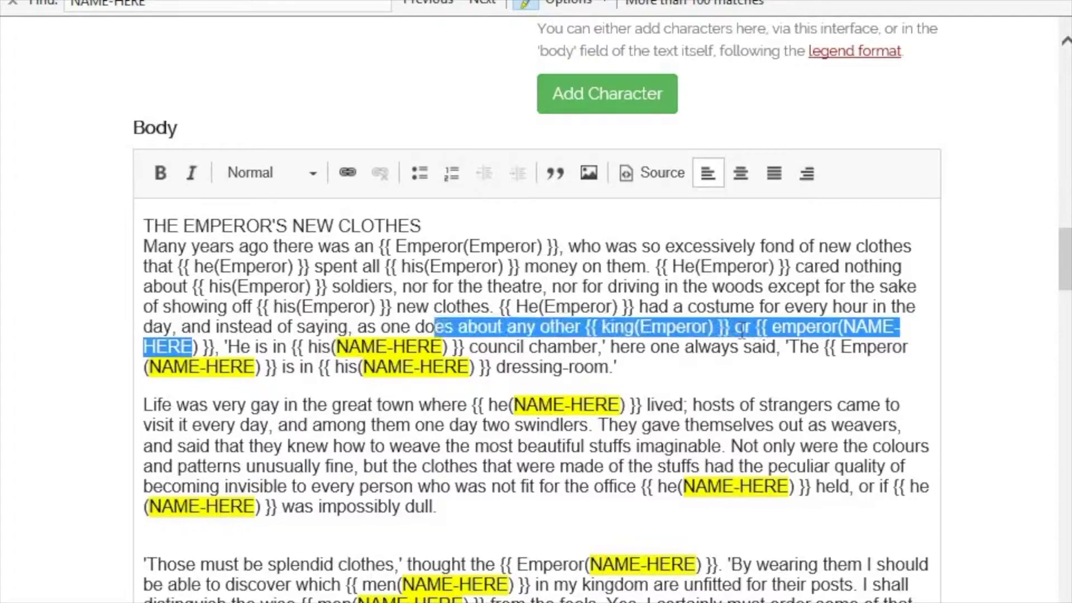
{"action": "type", "text": "Emperor"}
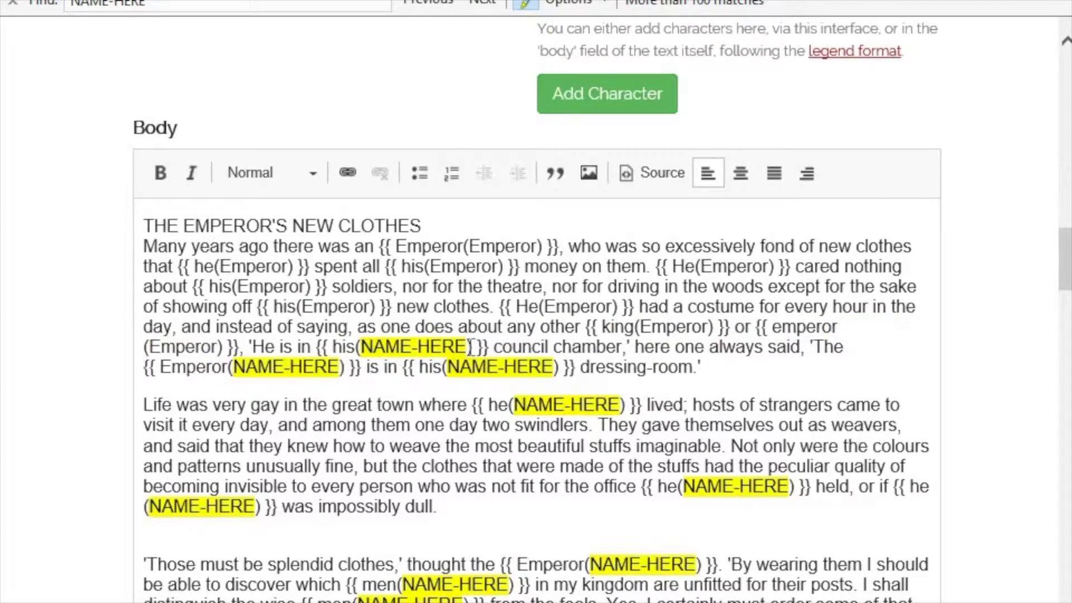
{"action": "left_click_drag", "start_coordinate": [466, 347], "coordinate": [360, 346]}
{"action": "type", "text": "Emperor"}
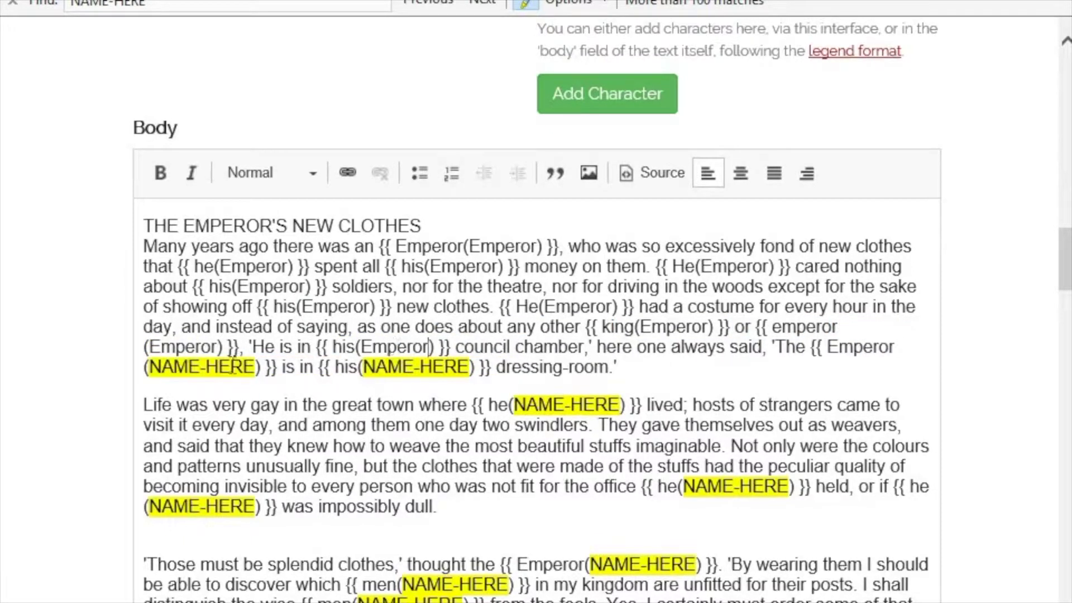
{"action": "left_click_drag", "start_coordinate": [255, 367], "coordinate": [148, 366]}
{"action": "type", "text": "Emperor"}
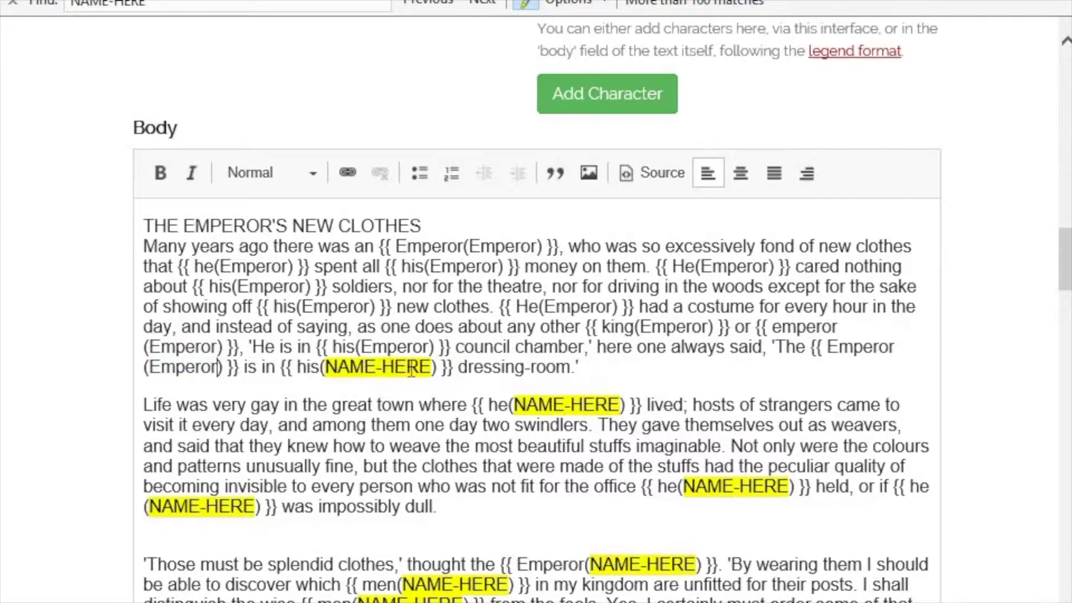
{"action": "left_click_drag", "start_coordinate": [431, 367], "coordinate": [325, 367]}
{"action": "type", "text": "Emperor"}
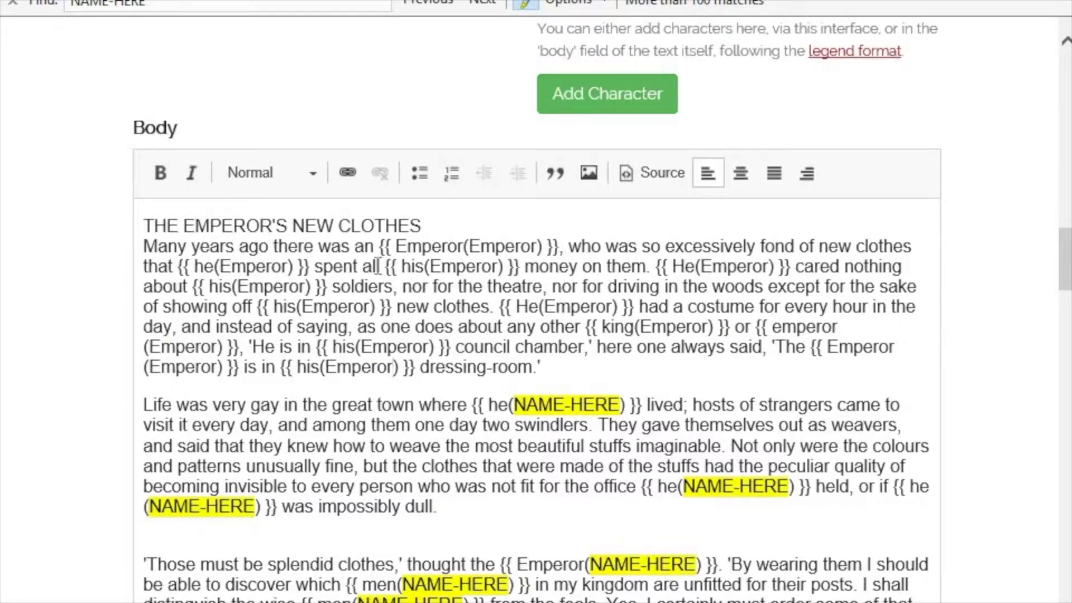
{"action": "left_click_drag", "start_coordinate": [374, 266], "coordinate": [572, 266]}
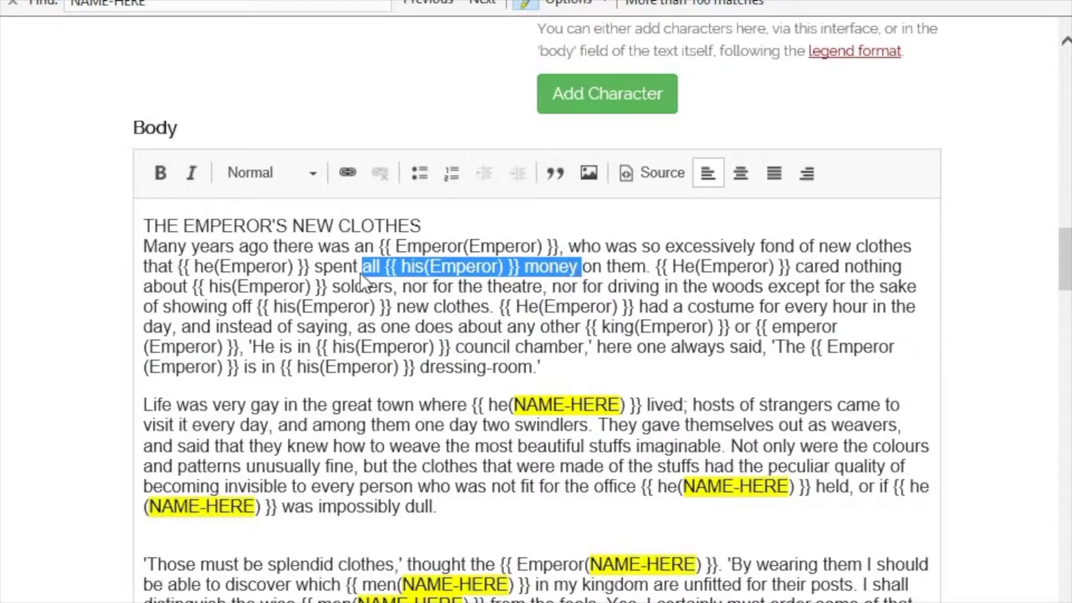
{"action": "left_click_drag", "start_coordinate": [144, 286], "coordinate": [361, 282]}
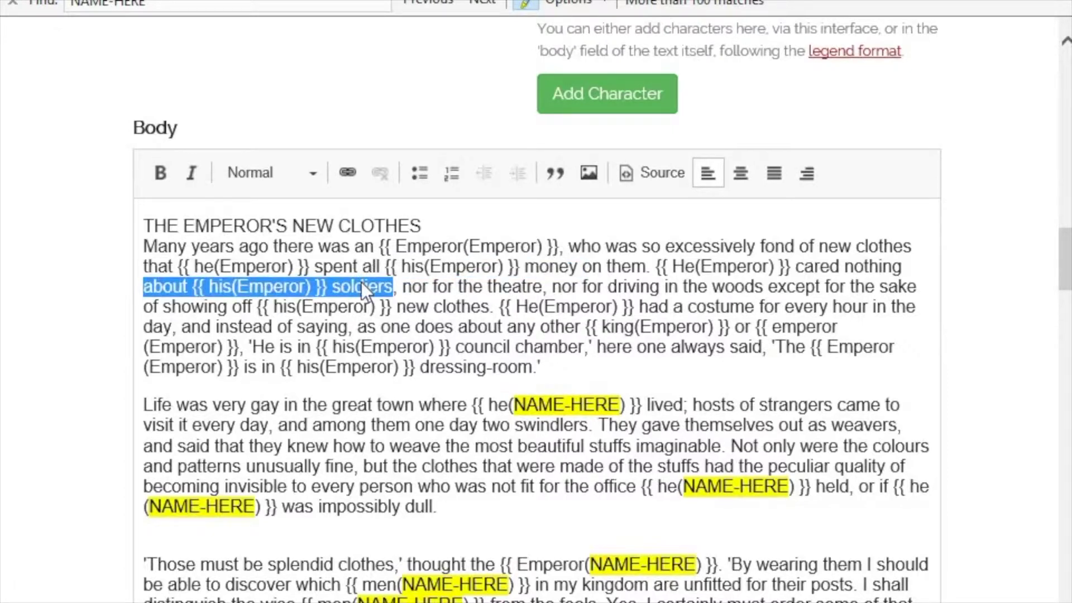
{"action": "left_click", "coordinate": [212, 289]}
{"action": "left_click_drag", "start_coordinate": [144, 286], "coordinate": [352, 291]}
{"action": "left_click", "coordinate": [229, 308]}
{"action": "left_click_drag", "start_coordinate": [229, 308], "coordinate": [472, 309]}
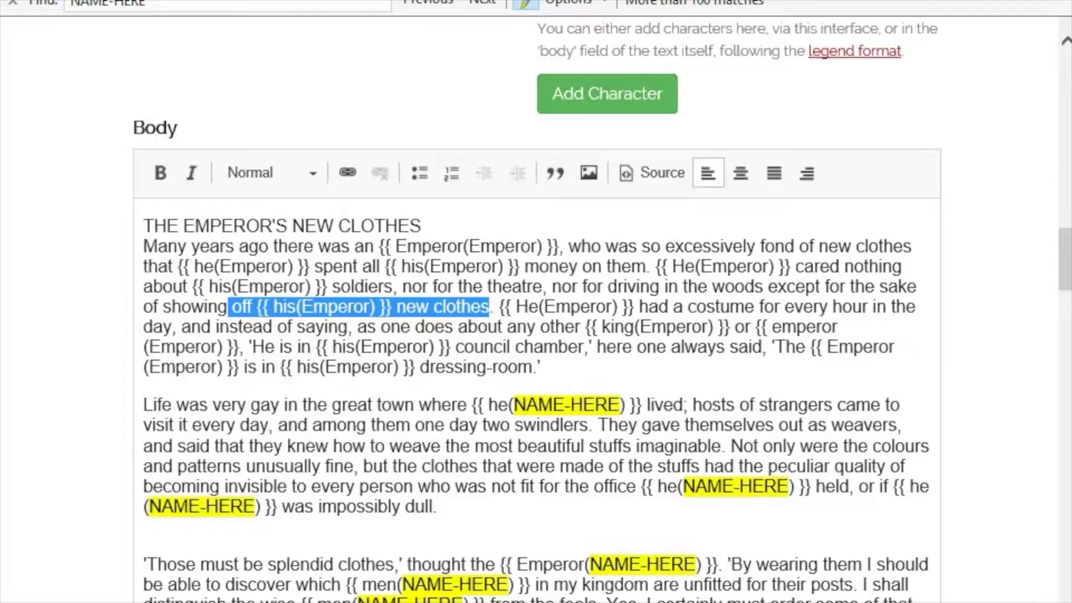
{"action": "left_click", "coordinate": [547, 11]}
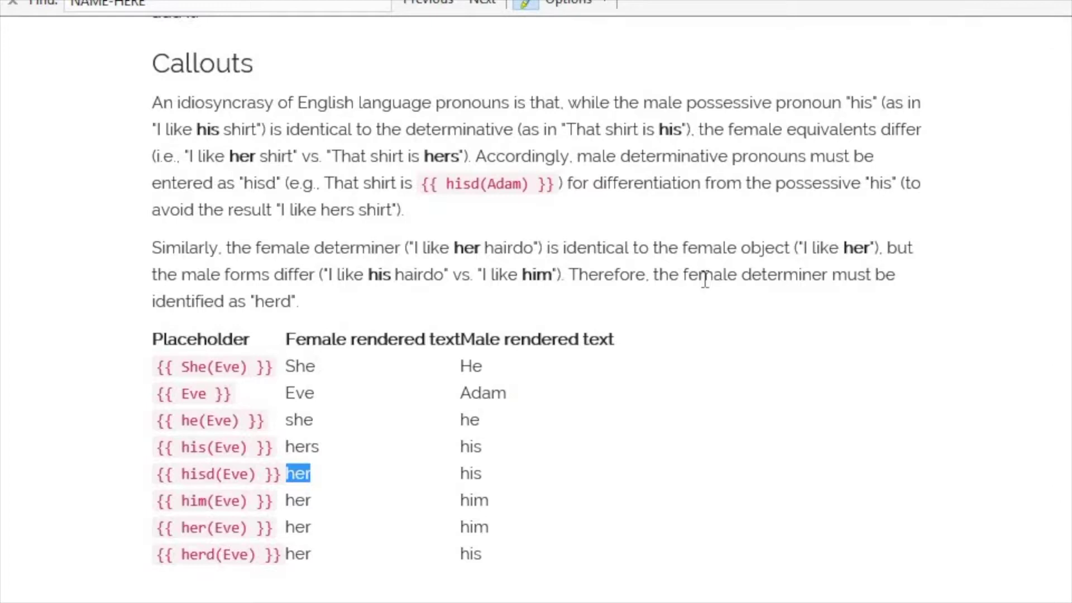
{"action": "left_click", "coordinate": [215, 474]}
{"action": "double_click", "coordinate": [205, 474]}
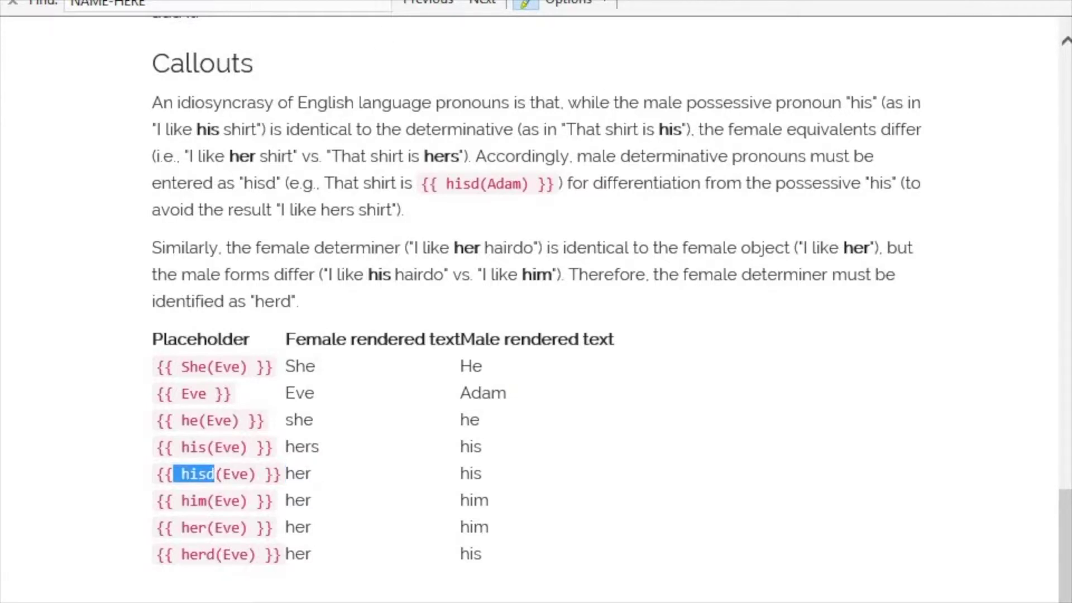
{"action": "left_click", "coordinate": [385, 1]}
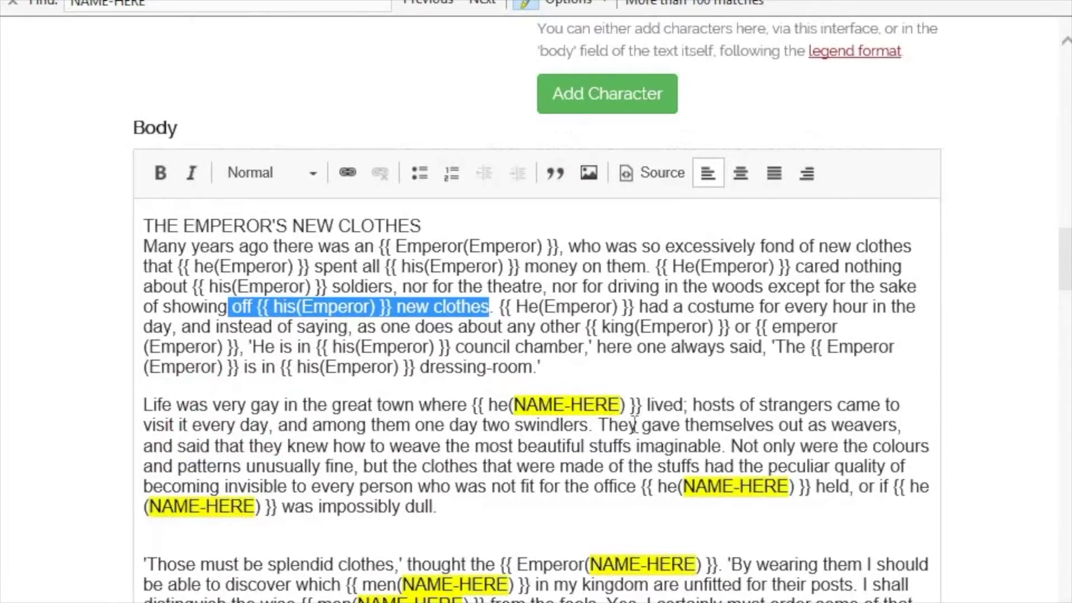
{"action": "left_click", "coordinate": [552, 329]}
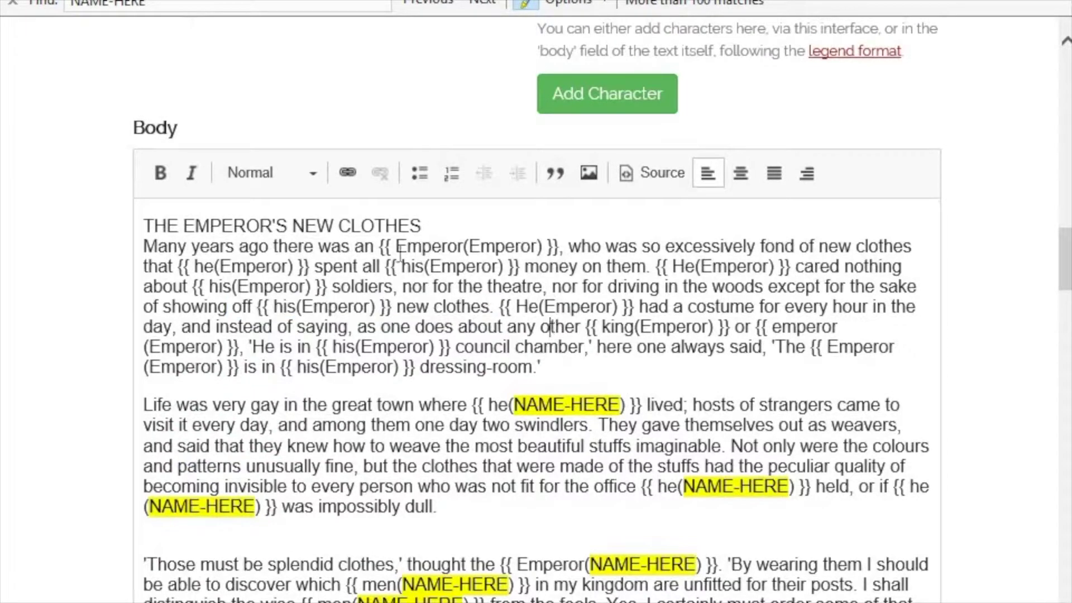
{"action": "double_click", "coordinate": [357, 246]}
{"action": "left_click_drag", "start_coordinate": [353, 246], "coordinate": [503, 247]}
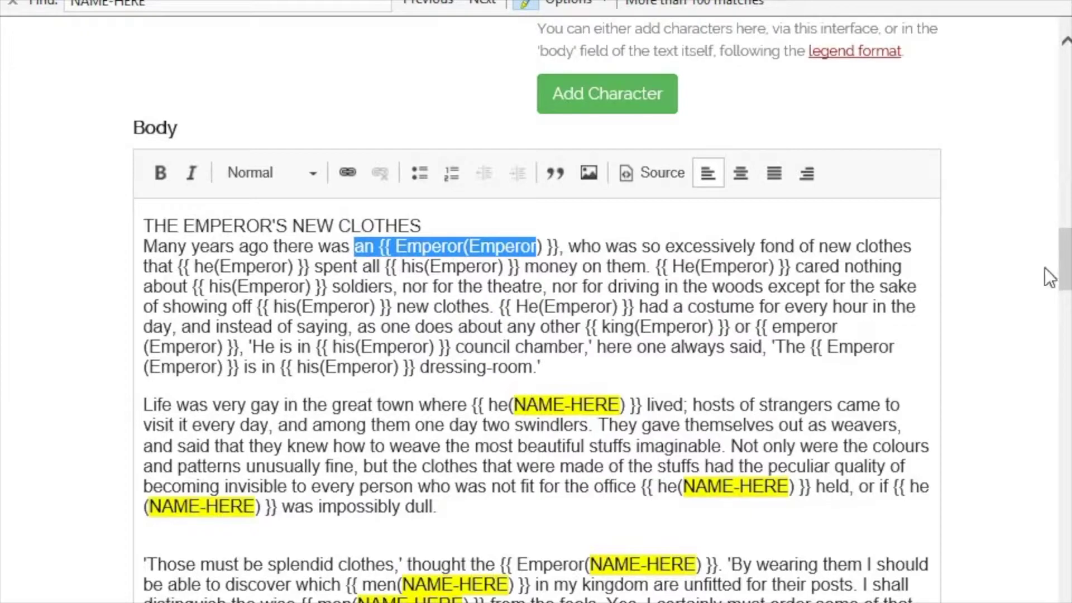
{"action": "left_click_drag", "start_coordinate": [1068, 226], "coordinate": [1070, 65]}
- Prefix the first character's non-binary name with 'arrogant' and save the story draft
{"action": "left_click", "coordinate": [740, 343]}
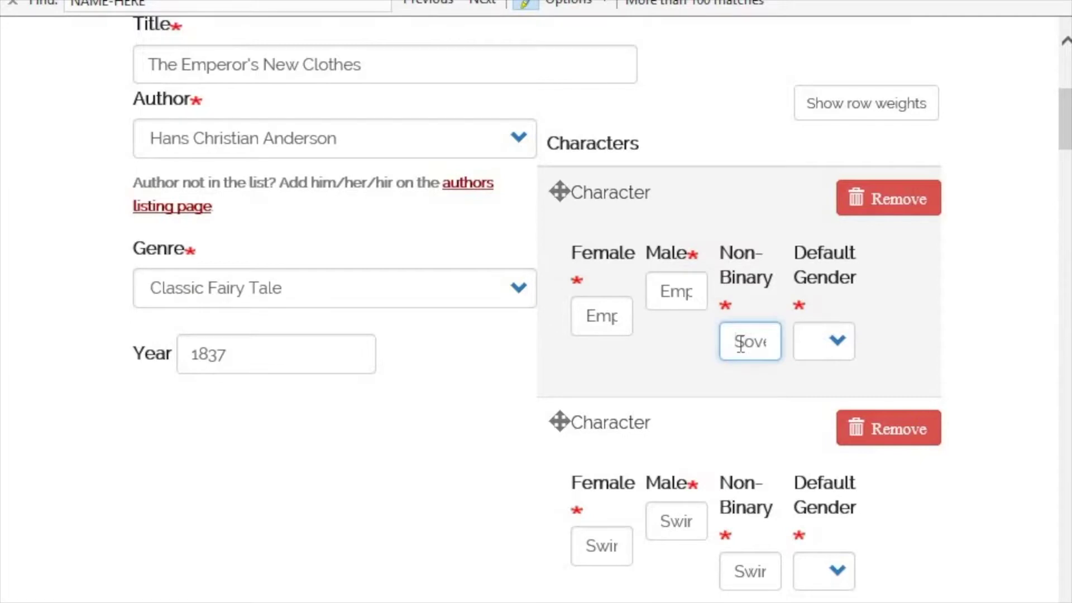
{"action": "type", "text": "a"}
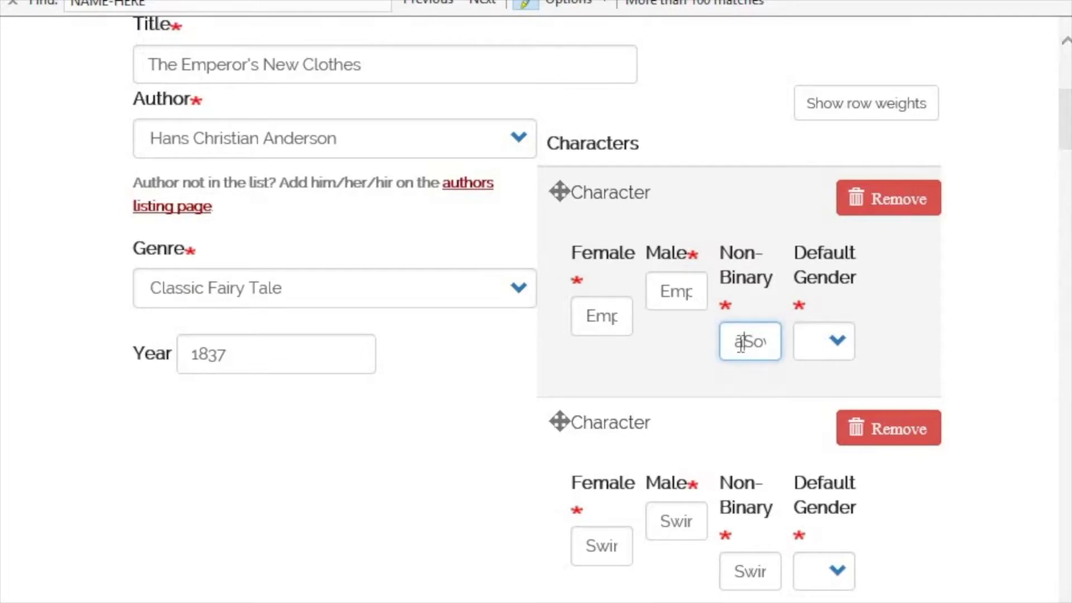
{"action": "type", "text": "rrogan"}
{"action": "type", "text": "t"}
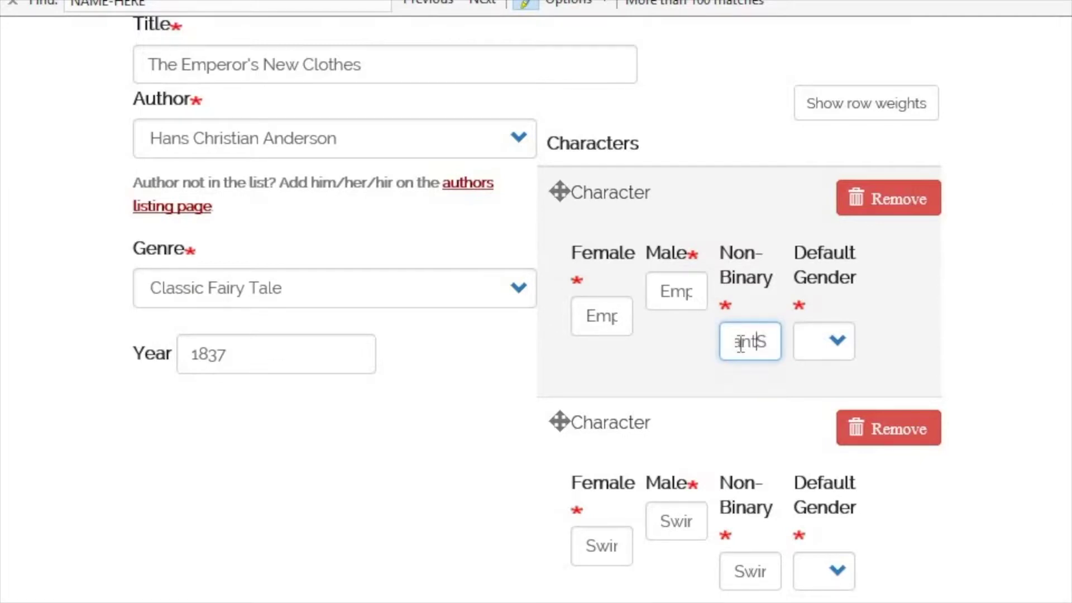
{"action": "scroll", "coordinate": [920, 400], "scroll_direction": "down", "scroll_amount": 2}
{"action": "scroll", "coordinate": [920, 400], "scroll_direction": "down", "scroll_amount": 20}
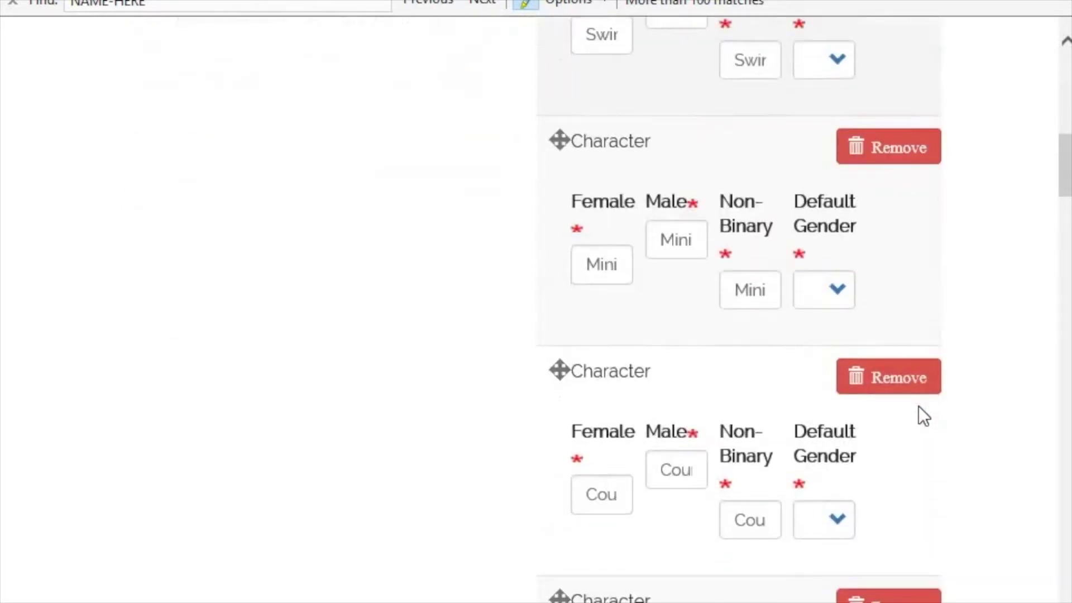
{"action": "scroll", "coordinate": [920, 406], "scroll_direction": "down", "scroll_amount": 20}
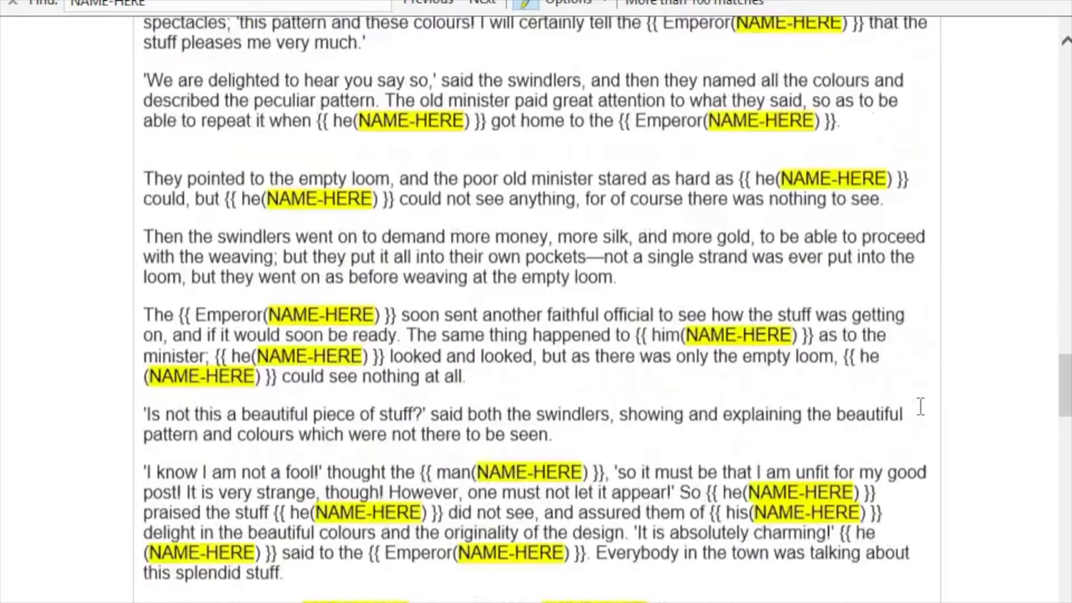
{"action": "scroll", "coordinate": [920, 413], "scroll_direction": "down", "scroll_amount": 6}
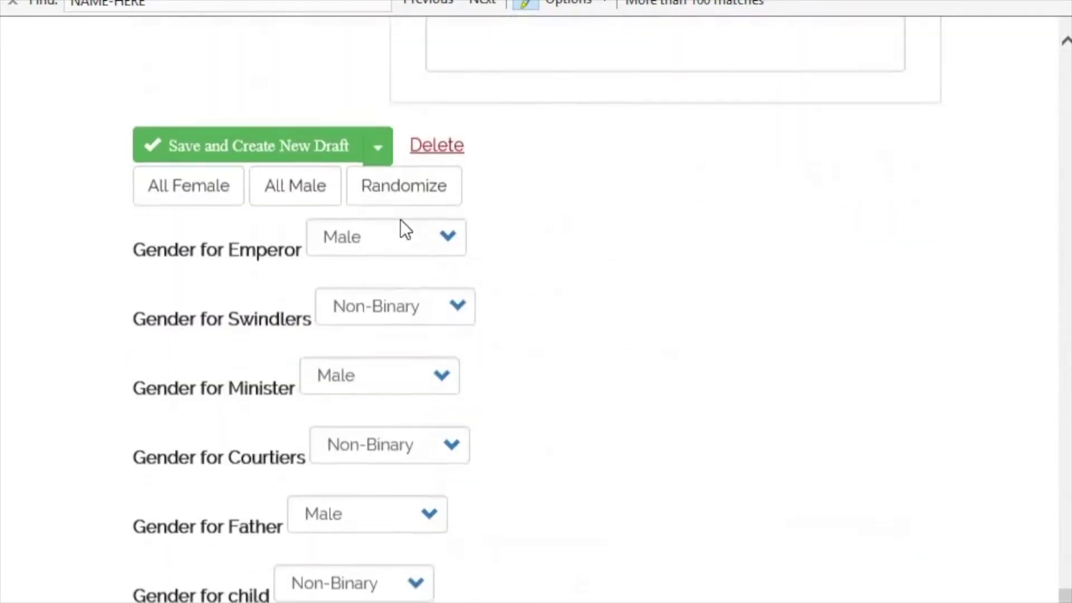
{"action": "left_click", "coordinate": [279, 146]}
{"action": "scroll", "coordinate": [343, 250], "scroll_direction": "down", "scroll_amount": 8}
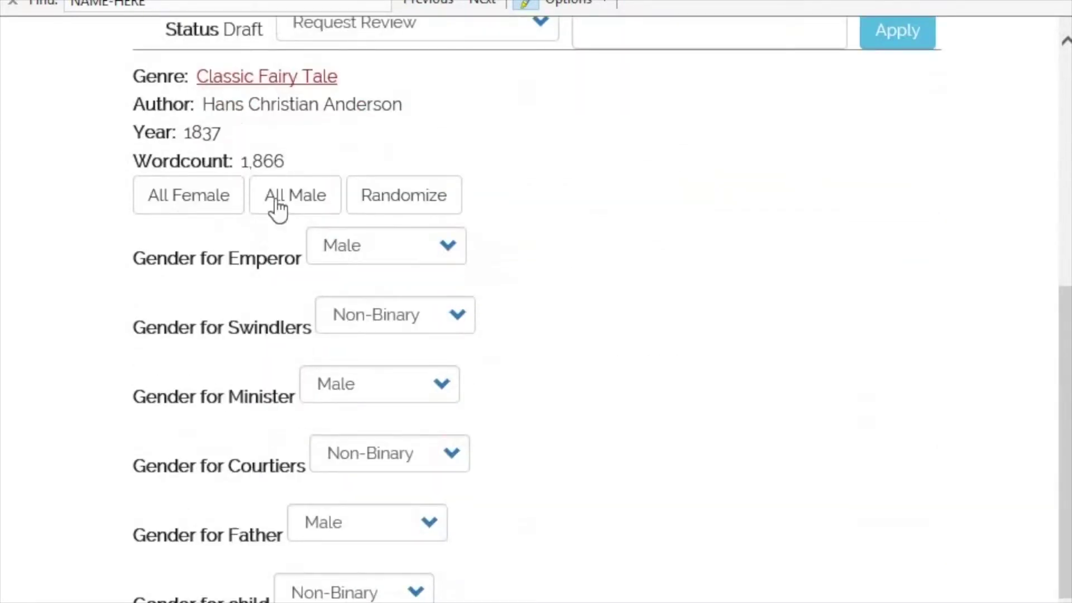
- Render the story all female, mark faulty phrases like 'hers money', and return to the story page
{"action": "left_click", "coordinate": [190, 200]}
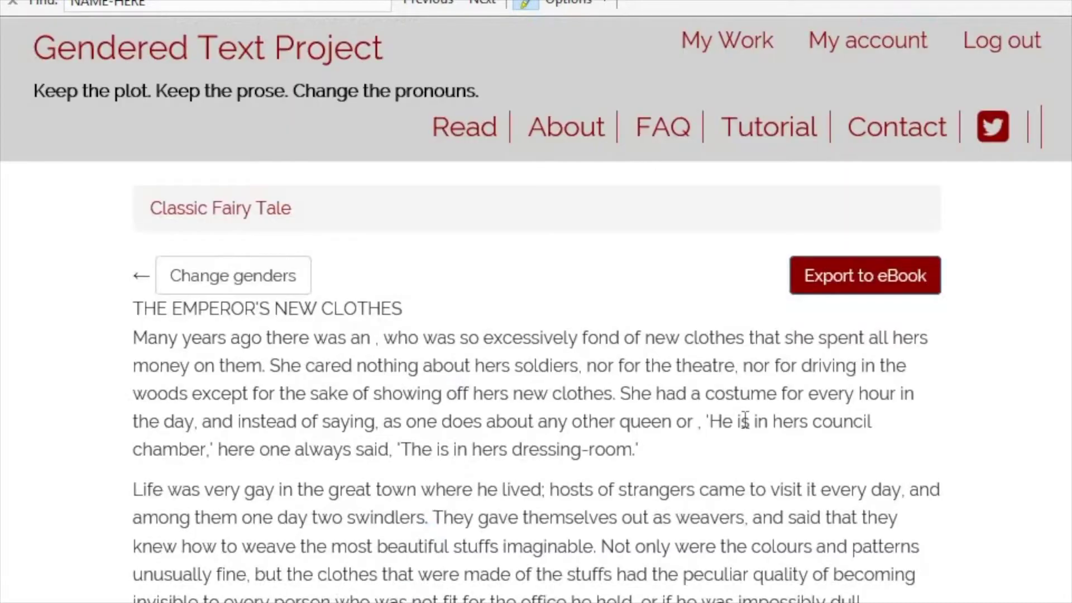
{"action": "left_click_drag", "start_coordinate": [275, 310], "coordinate": [190, 309]}
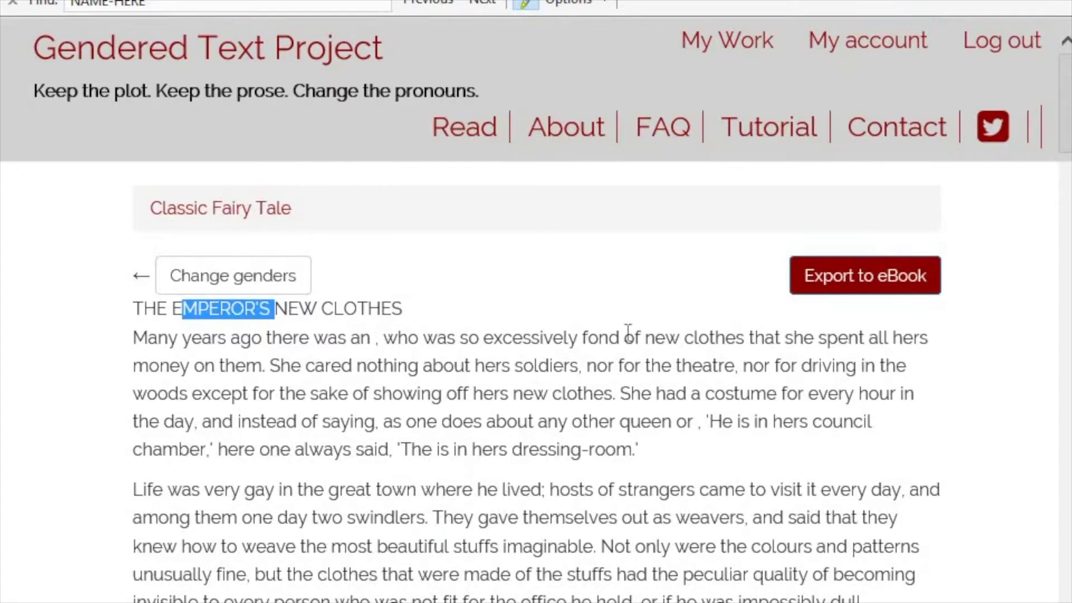
{"action": "left_click_drag", "start_coordinate": [806, 337], "coordinate": [947, 338]}
{"action": "left_click_drag", "start_coordinate": [206, 371], "coordinate": [893, 330]}
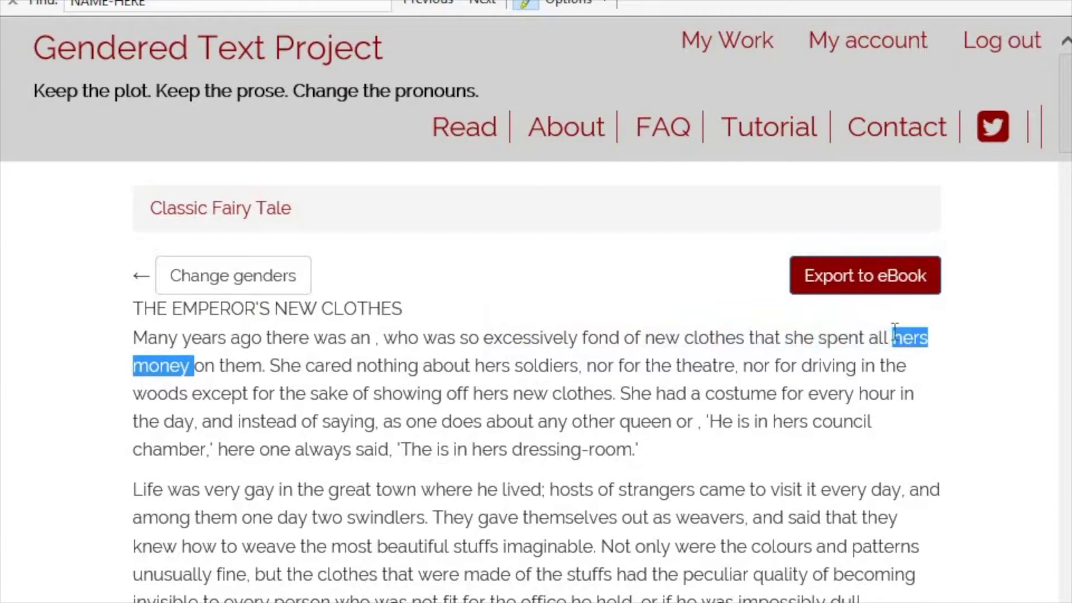
{"action": "left_click_drag", "start_coordinate": [423, 365], "coordinate": [557, 366]}
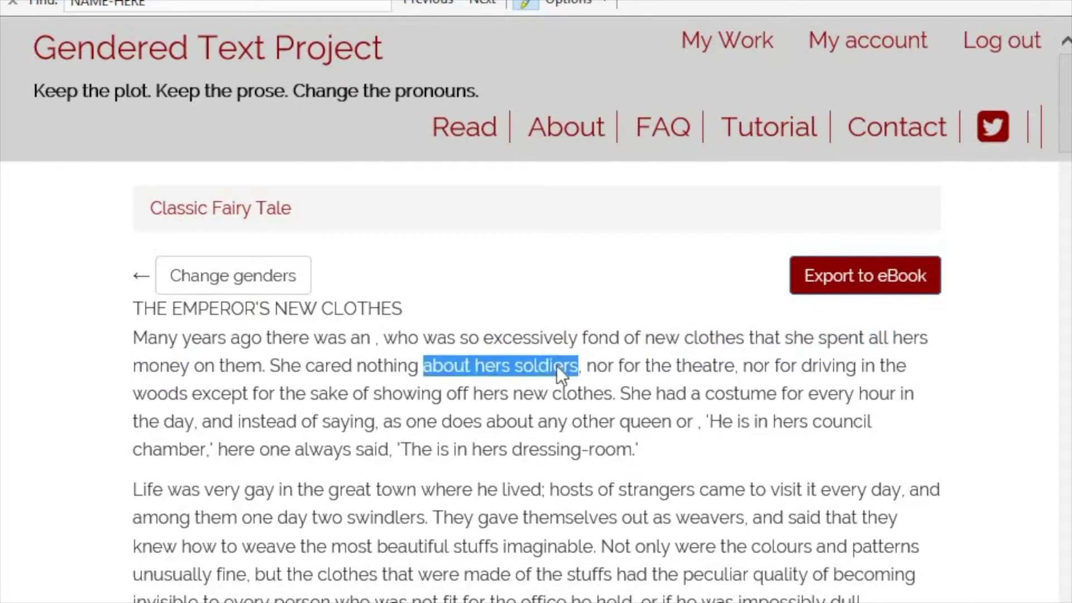
{"action": "left_click", "coordinate": [226, 287]}
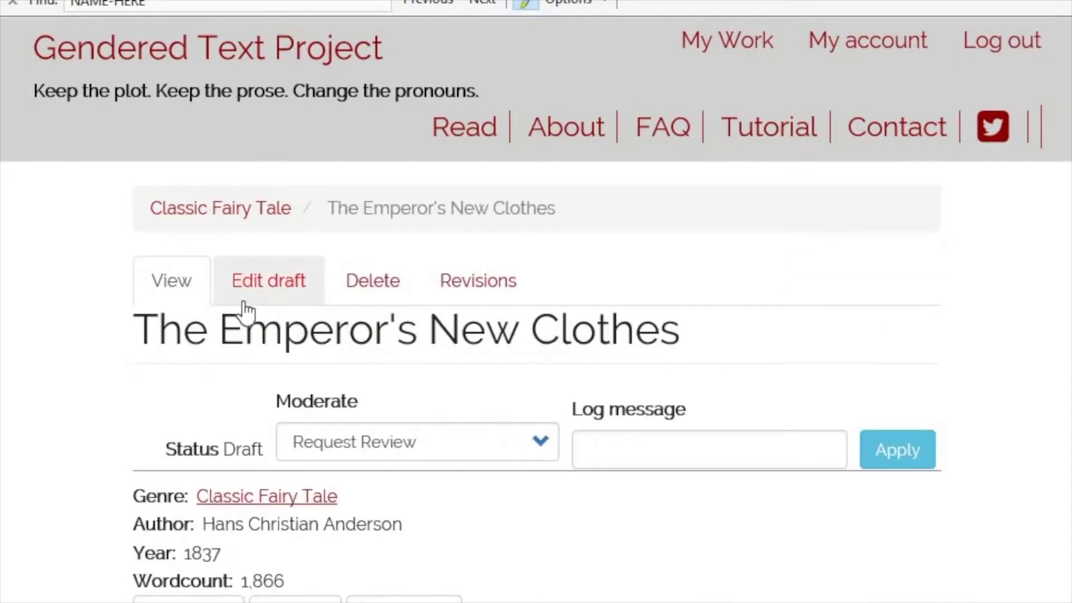
- In the draft Body, delete the (Emperor) tag and extra spaces so the first tag reads {{Emperor}}
{"action": "left_click", "coordinate": [268, 283]}
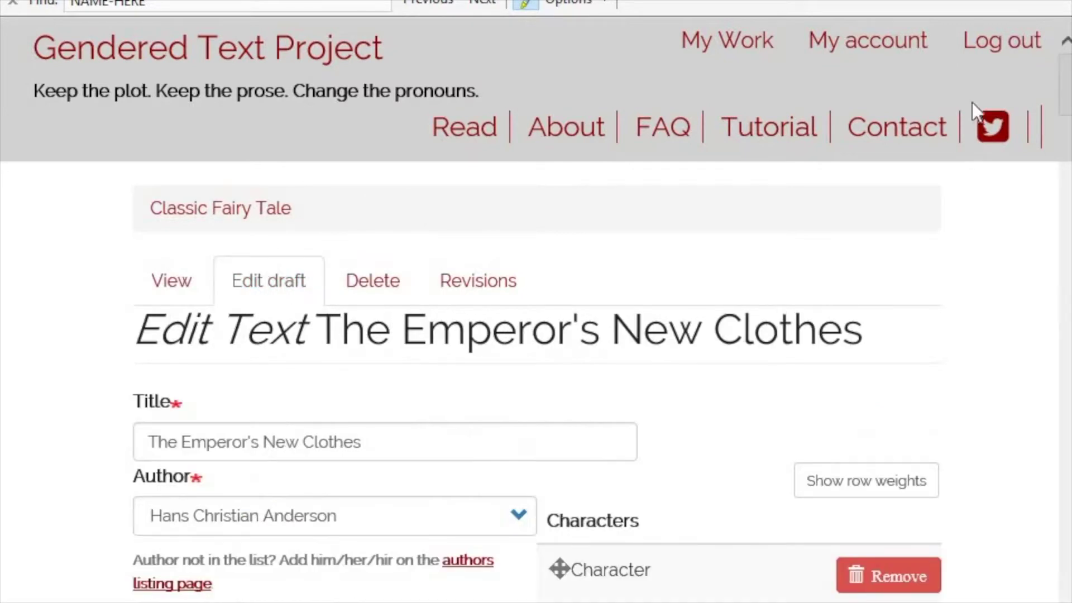
{"action": "scroll", "coordinate": [1051, 434], "scroll_direction": "down", "scroll_amount": 10}
{"action": "scroll", "coordinate": [1051, 425], "scroll_direction": "down", "scroll_amount": 20}
{"action": "left_click_drag", "start_coordinate": [1065, 515], "coordinate": [1067, 231]}
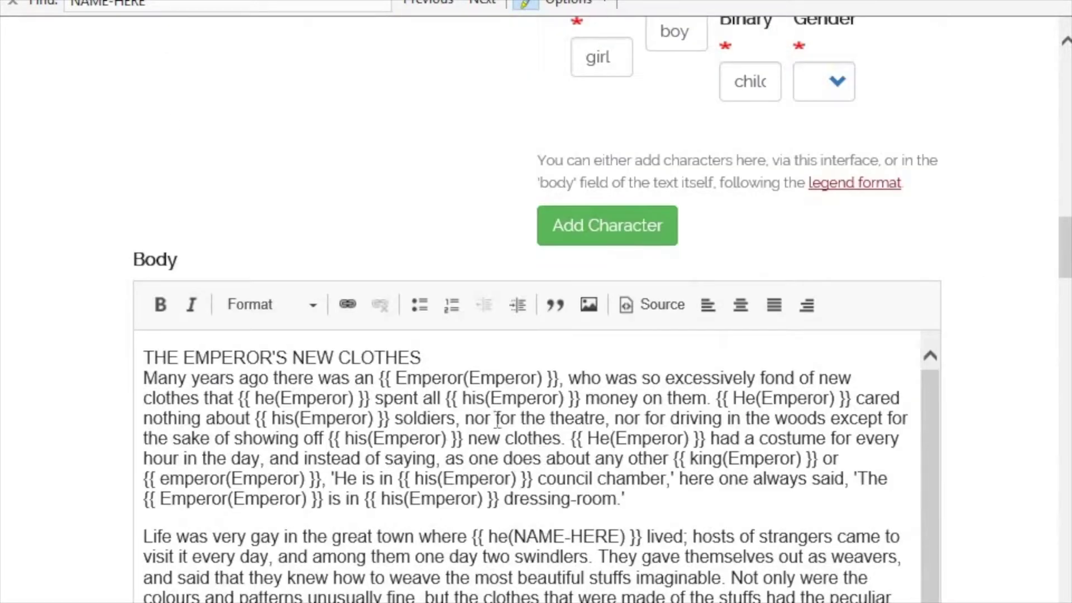
{"action": "left_click", "coordinate": [496, 423]}
{"action": "left_click_drag", "start_coordinate": [546, 377], "coordinate": [464, 377]}
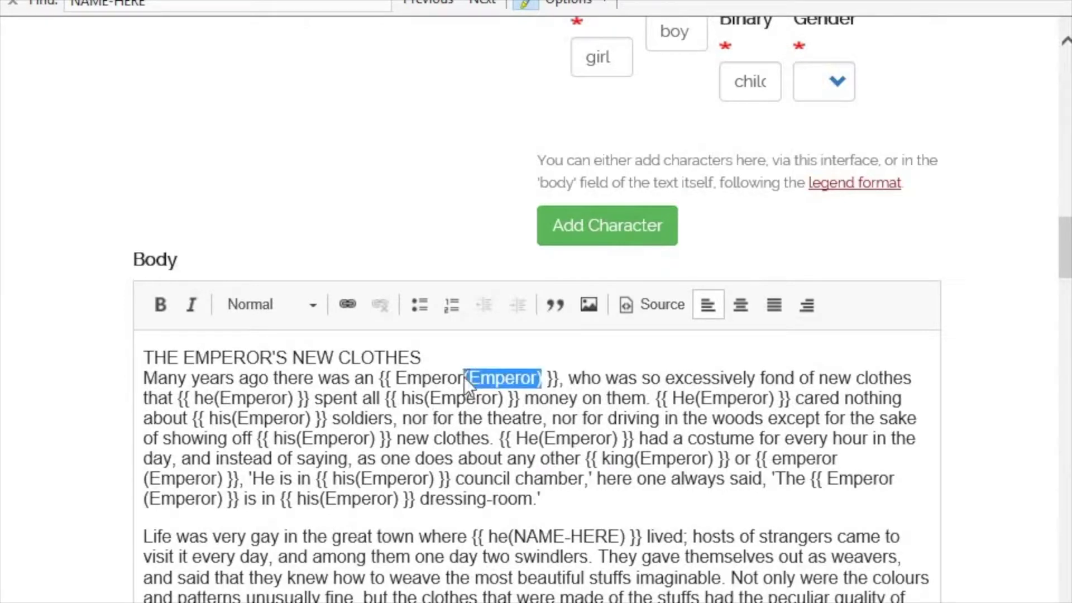
{"action": "key", "text": "Delete"}
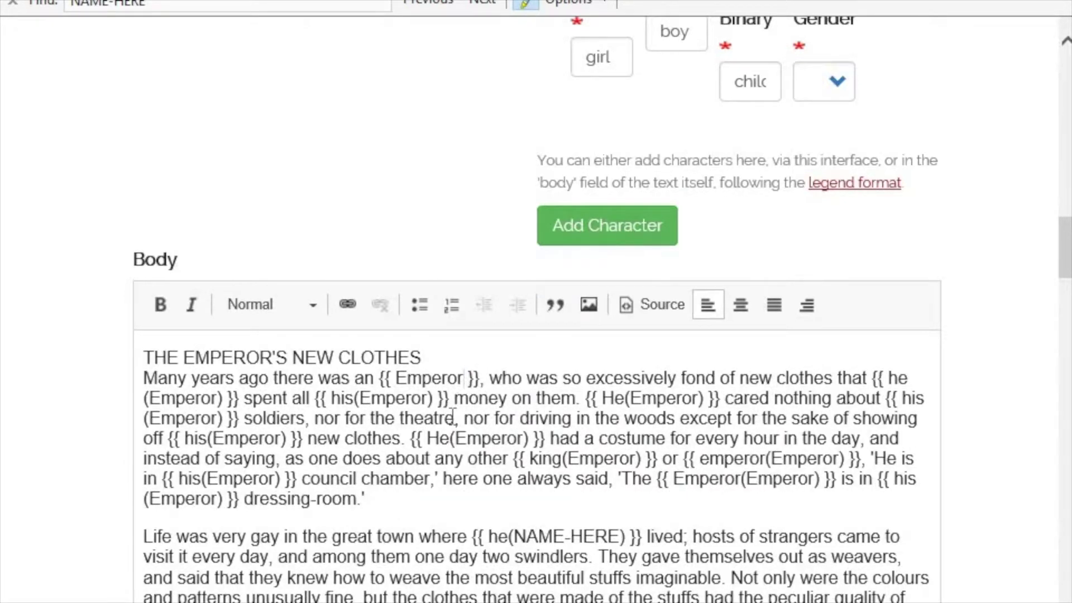
{"action": "key", "text": "Delete"}
{"action": "left_click", "coordinate": [397, 380]}
{"action": "key", "text": "BackSpace"}
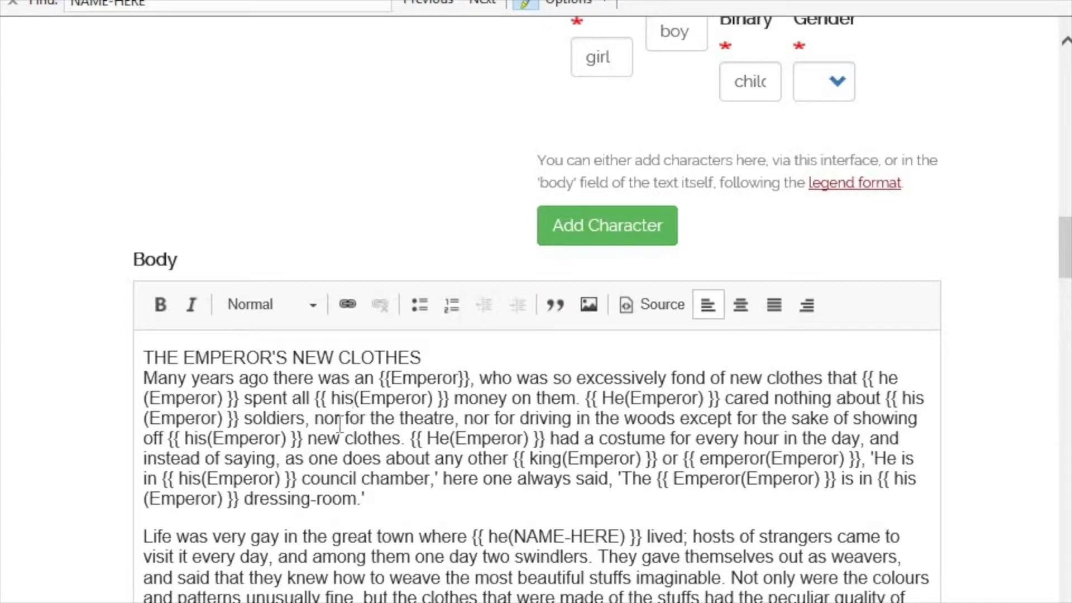
- Append d to the his tags so they read hisd(Emperor)
{"action": "type", "text": "d"}
{"action": "left_click", "coordinate": [329, 398]}
{"action": "left_click_drag", "start_coordinate": [328, 399], "coordinate": [394, 400]}
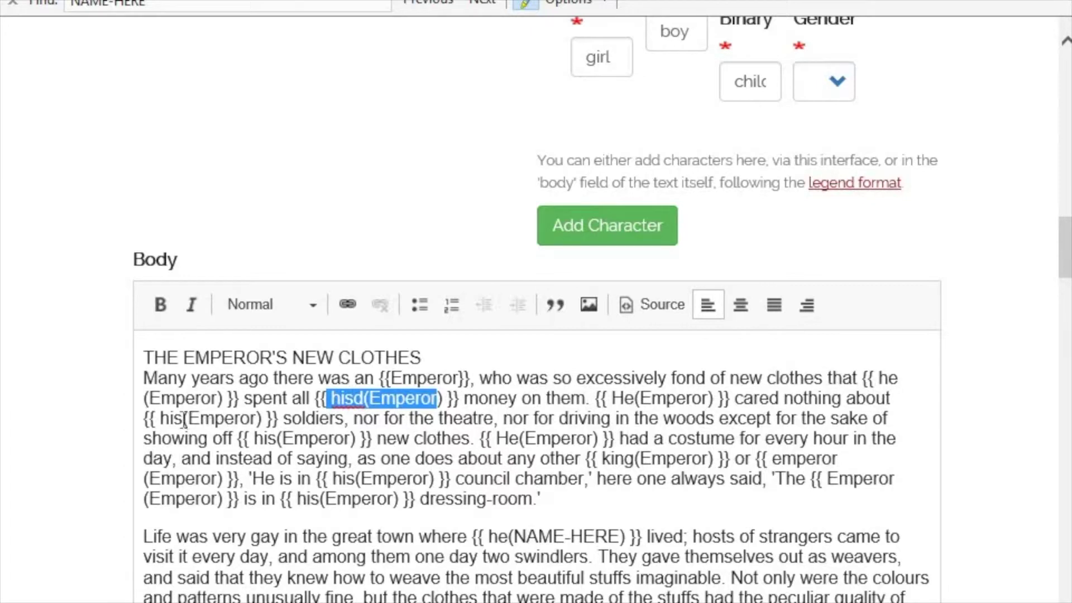
{"action": "left_click", "coordinate": [182, 445]}
{"action": "type", "text": "d"}
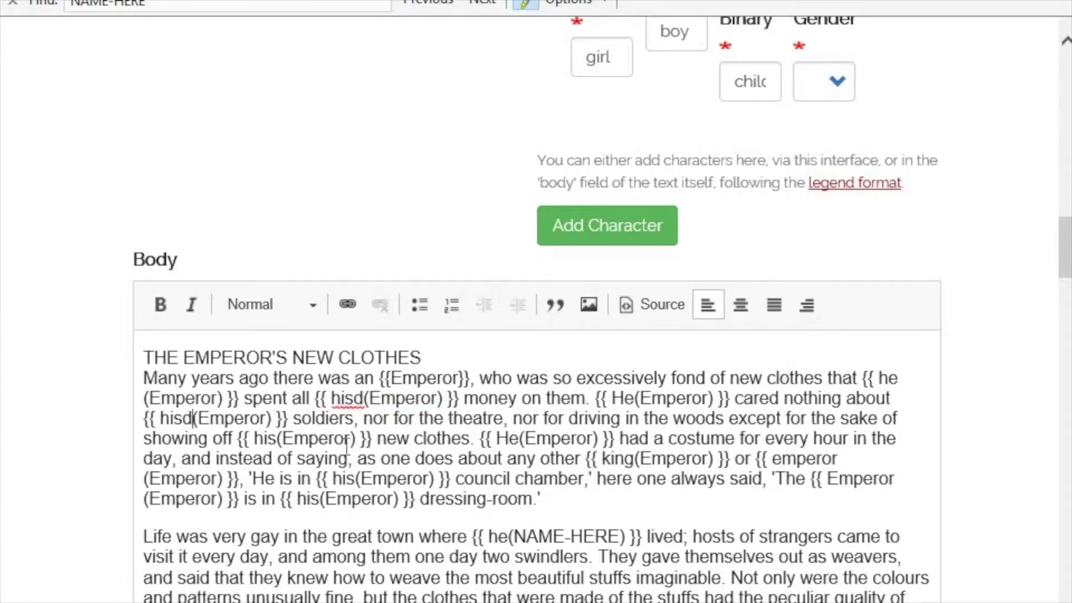
{"action": "left_click", "coordinate": [275, 439]}
{"action": "type", "text": "d"}
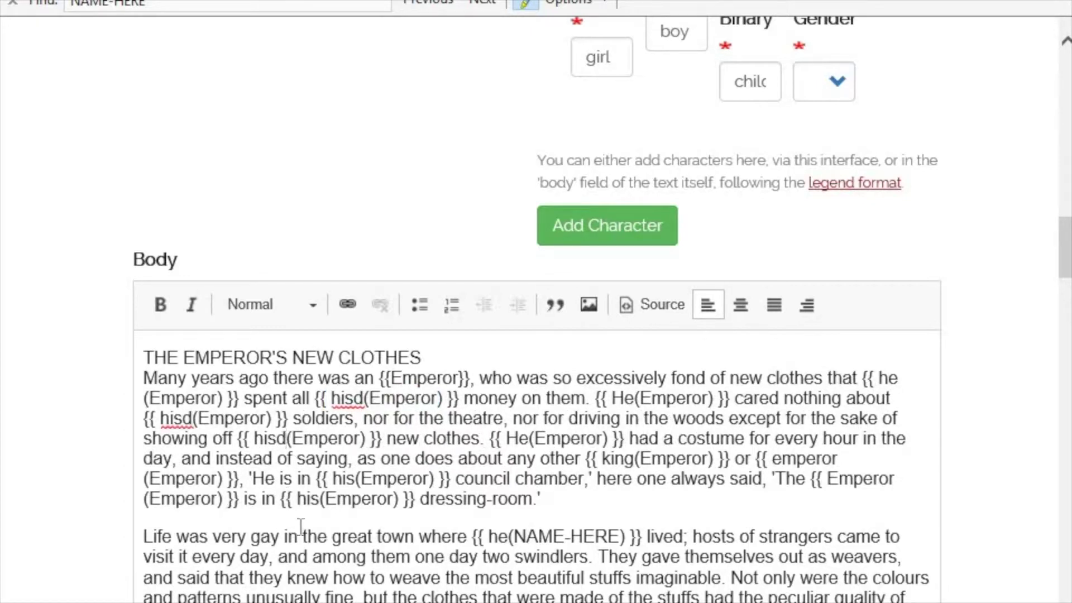
{"action": "left_click", "coordinate": [351, 479]}
{"action": "type", "text": "d"}
- Wrap the quoted He as {{ He(Emperor) }}
{"action": "left_click", "coordinate": [253, 479]}
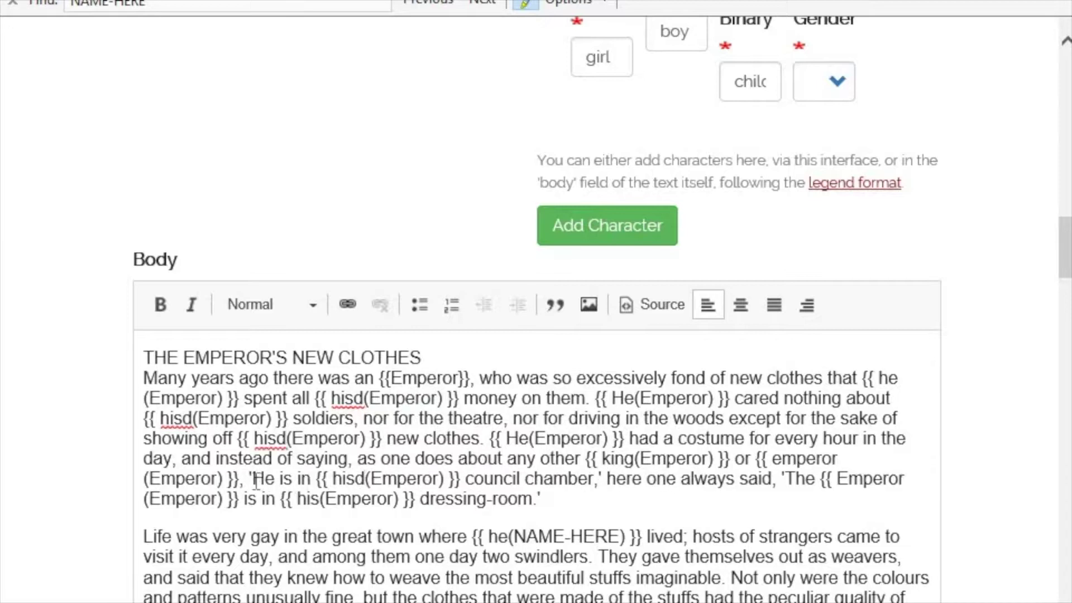
{"action": "type", "text": "{{"}
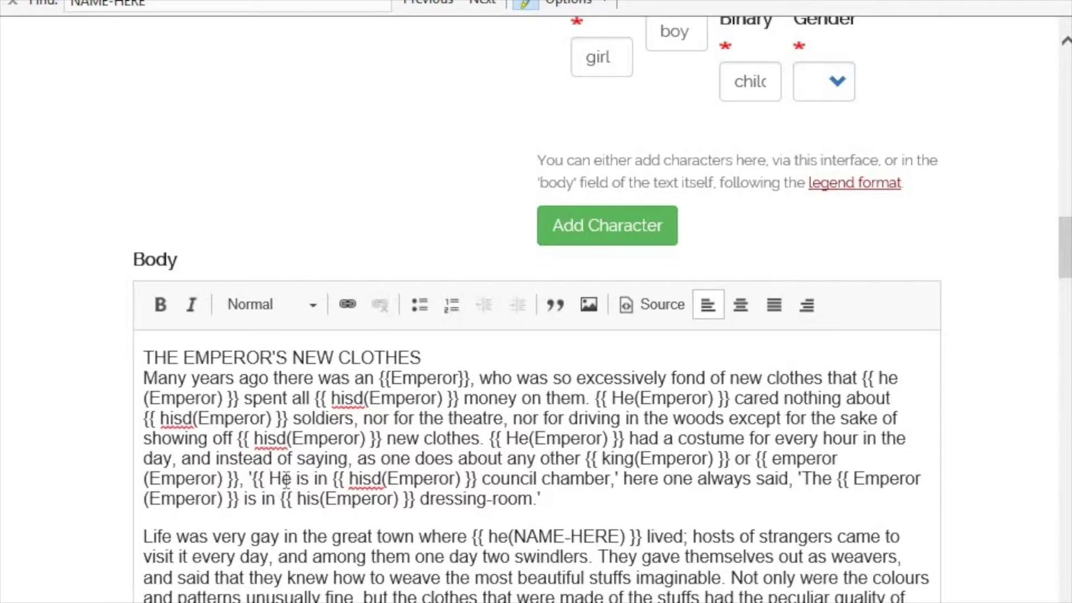
{"action": "key", "text": "Right"}
{"action": "key", "text": "Right"}
{"action": "type", "text": "("}
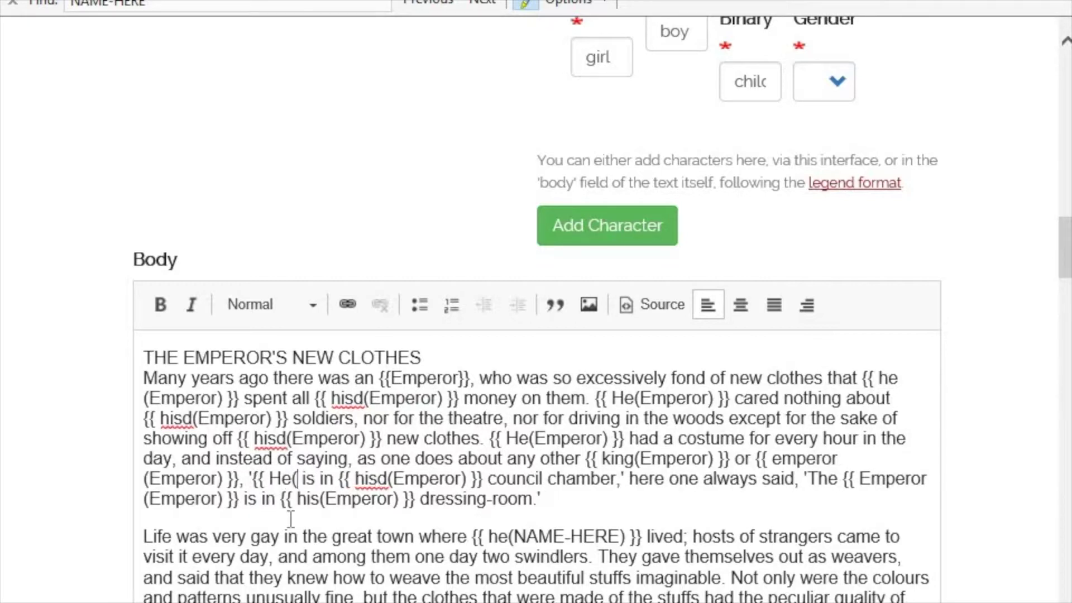
{"action": "type", "text": "Emperor"}
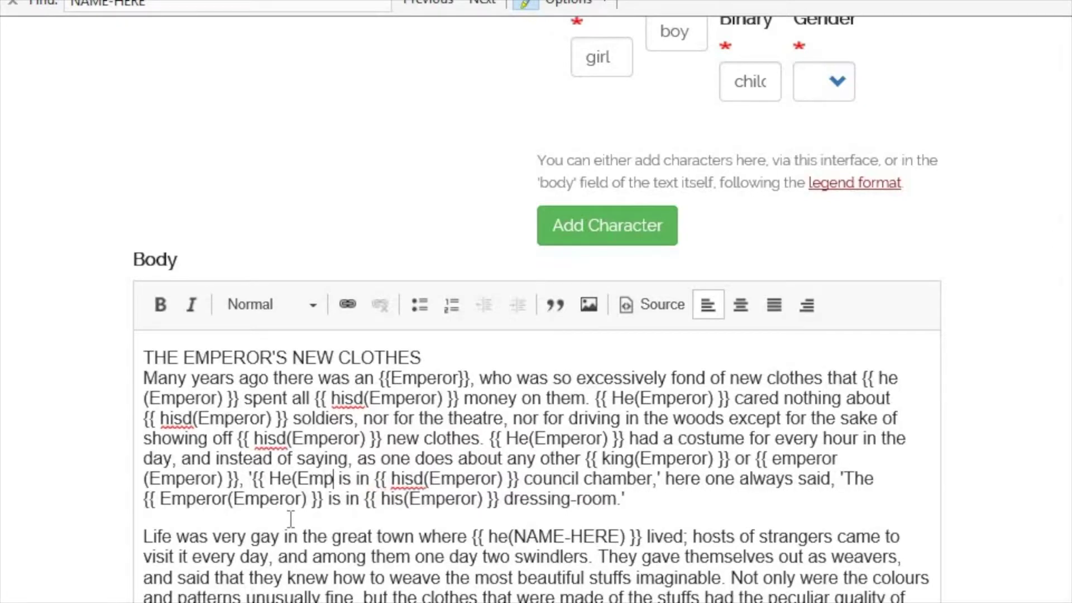
{"action": "type", "text": ")"}
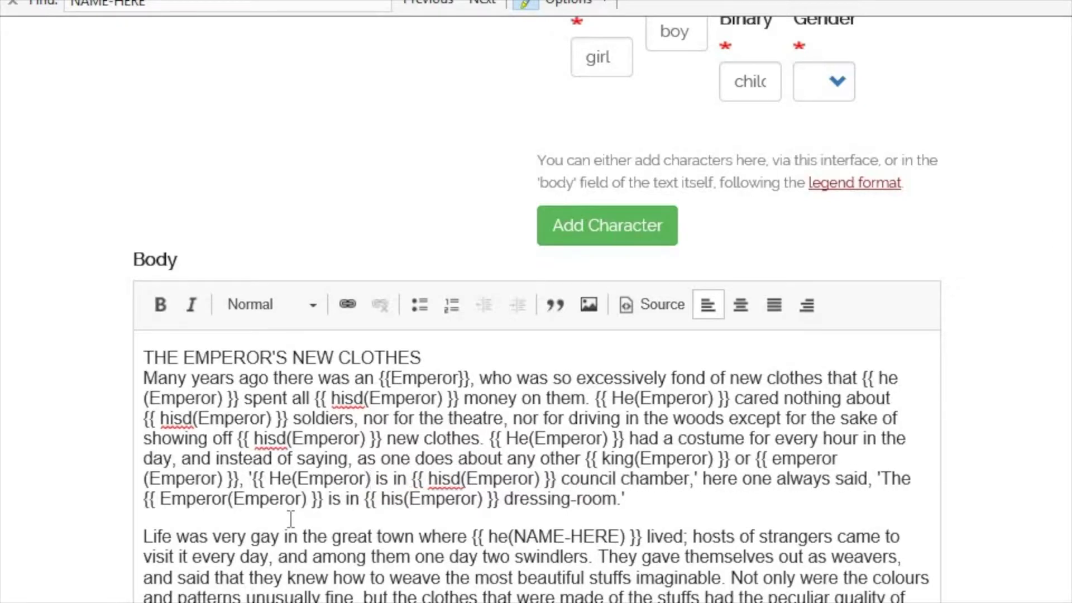
{"action": "type", "text": " }}"}
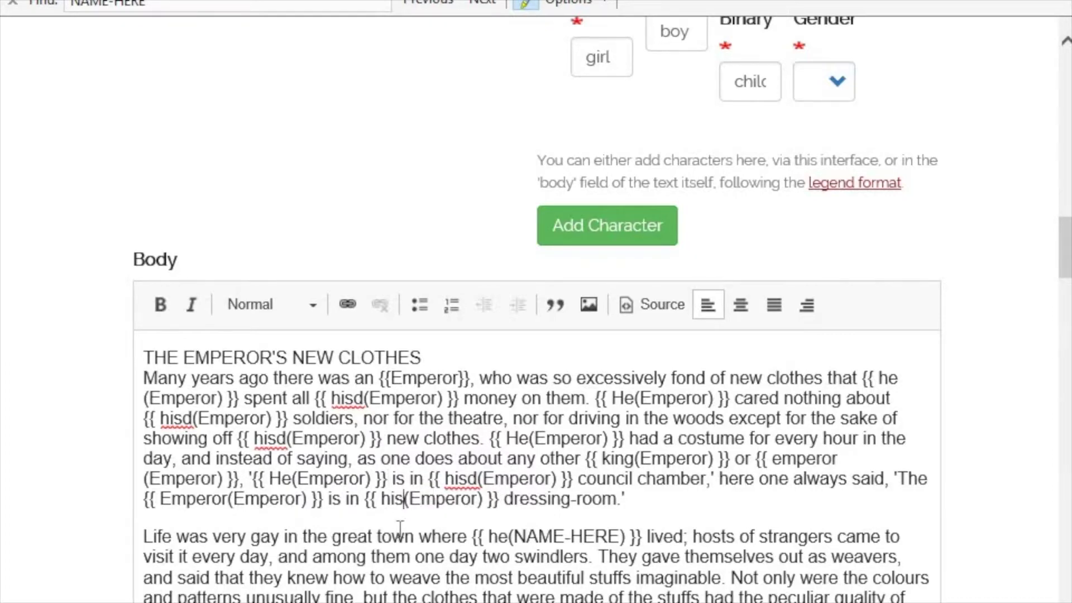
{"action": "scroll", "coordinate": [959, 527], "scroll_direction": "down", "scroll_amount": 10}
- Save the edited story as a new draft and check the all-male rendering's 'his money'
{"action": "scroll", "coordinate": [950, 544], "scroll_direction": "down", "scroll_amount": 20}
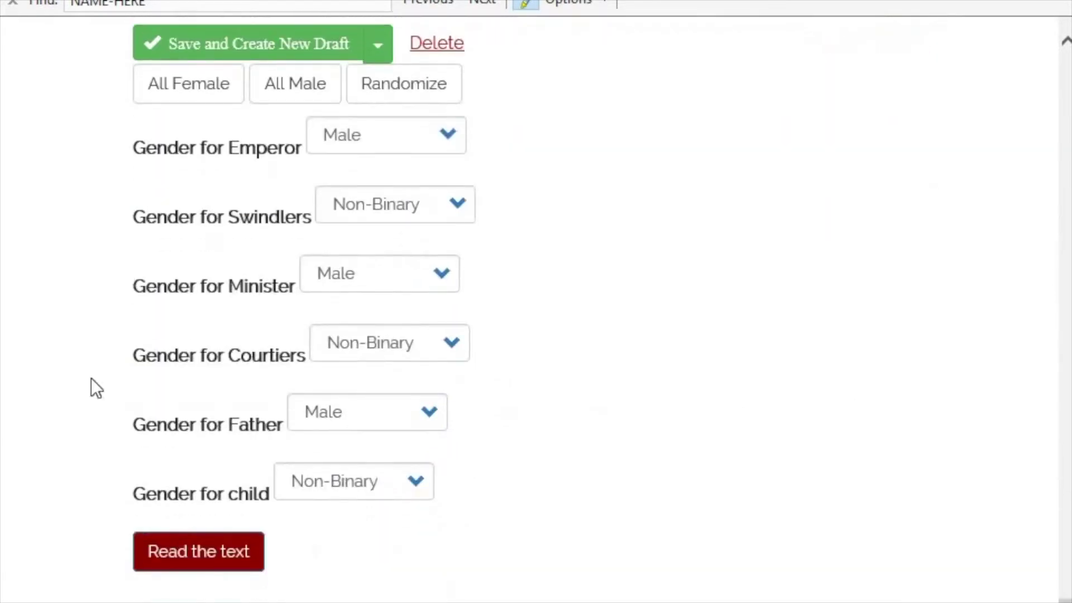
{"action": "left_click", "coordinate": [203, 49]}
{"action": "scroll", "coordinate": [455, 441], "scroll_direction": "down", "scroll_amount": 9}
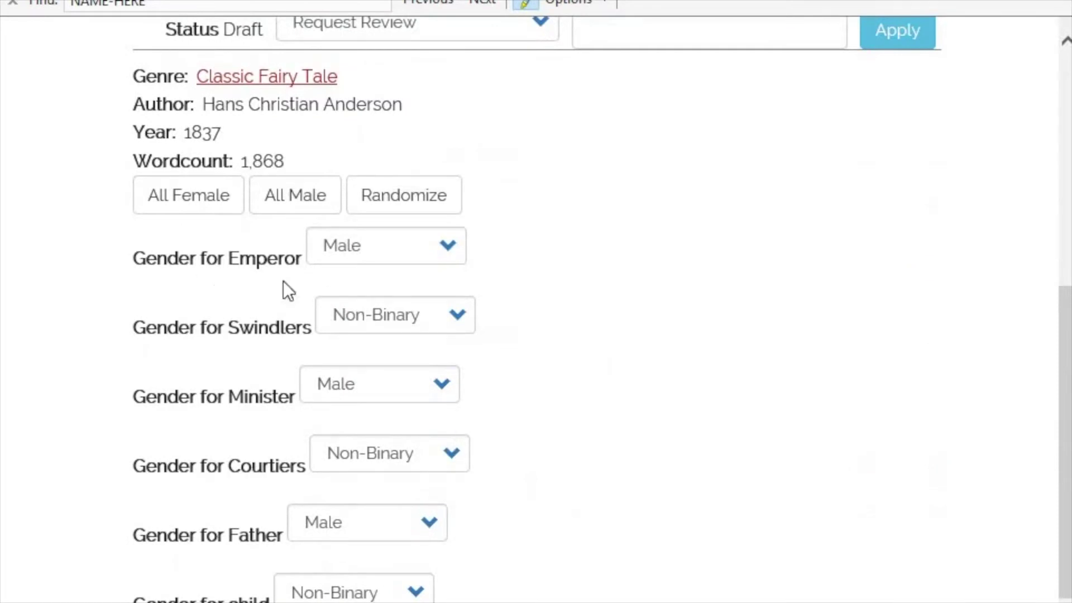
{"action": "left_click", "coordinate": [279, 211]}
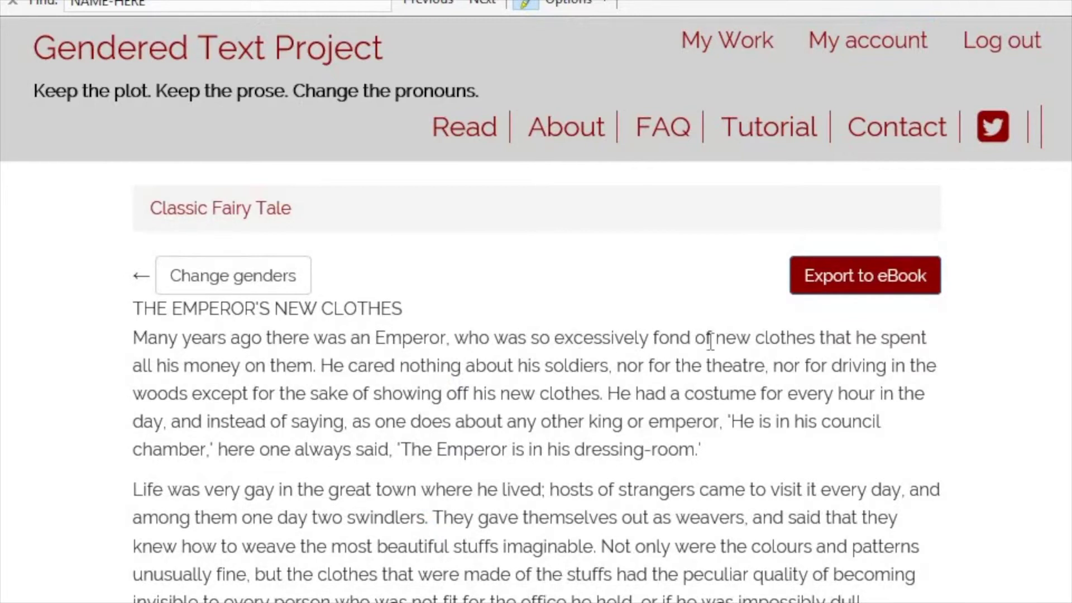
{"action": "left_click_drag", "start_coordinate": [153, 365], "coordinate": [249, 367]}
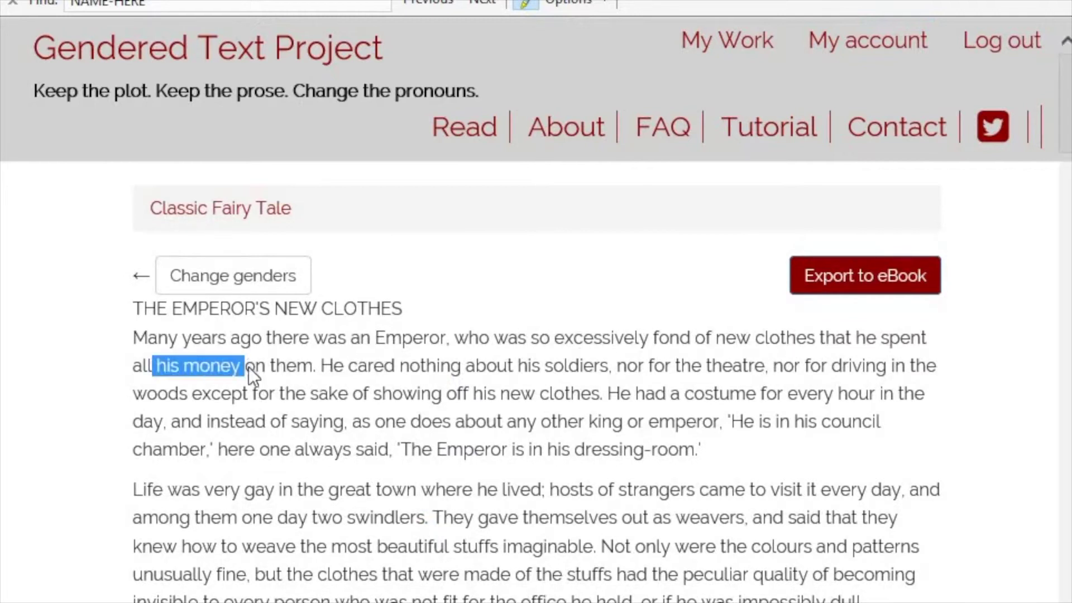
- Render the story all female and check the 'her money' pronouns
{"action": "left_click", "coordinate": [269, 282]}
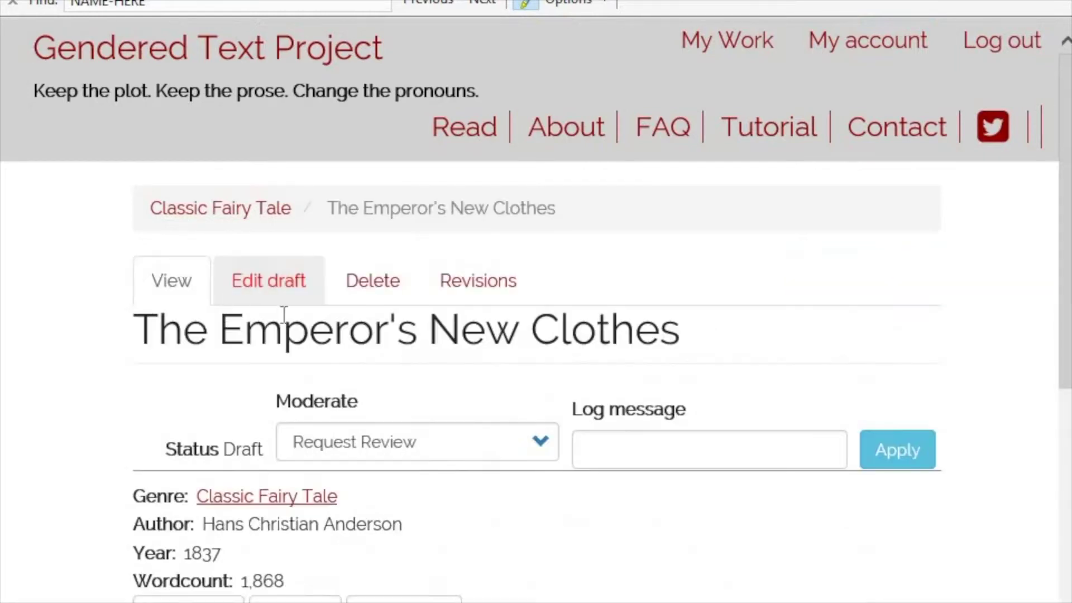
{"action": "scroll", "coordinate": [443, 484], "scroll_direction": "down", "scroll_amount": 3}
{"action": "left_click", "coordinate": [205, 419]}
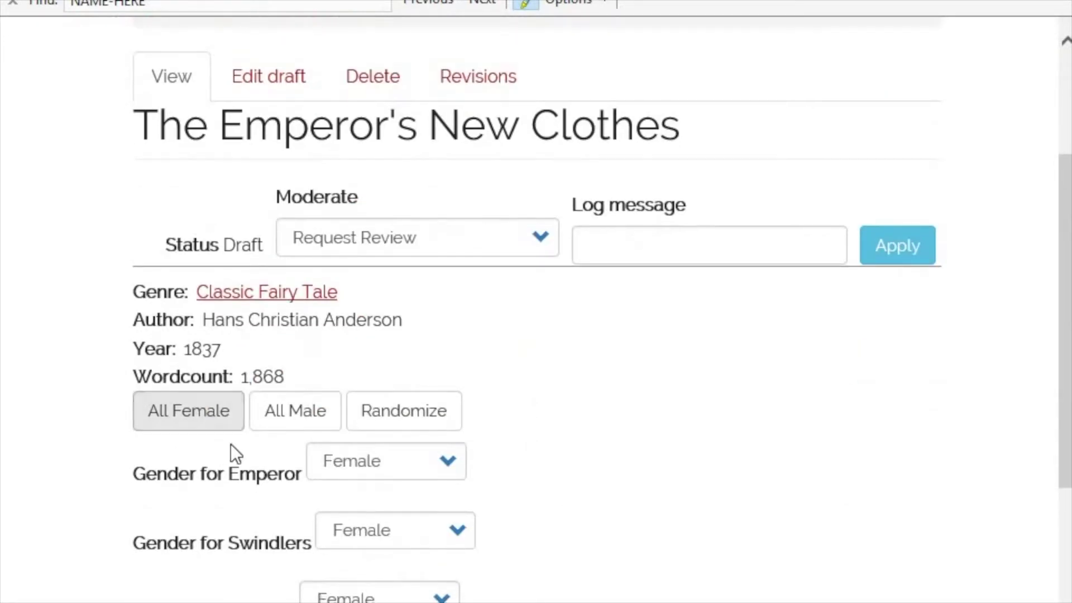
{"action": "scroll", "coordinate": [177, 557], "scroll_direction": "down", "scroll_amount": 5}
{"action": "left_click", "coordinate": [164, 535]}
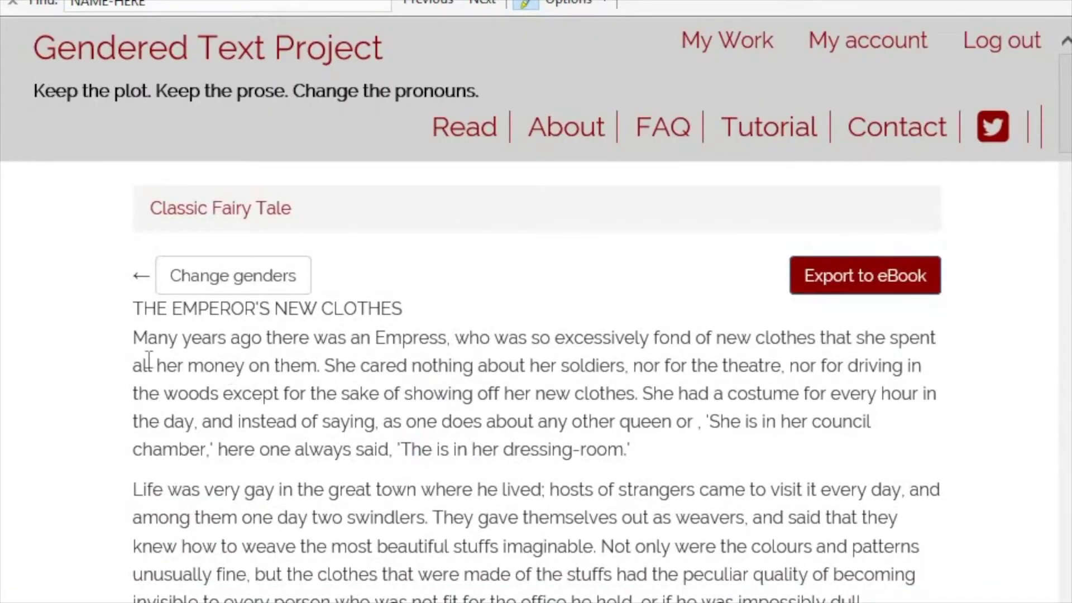
{"action": "left_click_drag", "start_coordinate": [133, 365], "coordinate": [309, 366]}
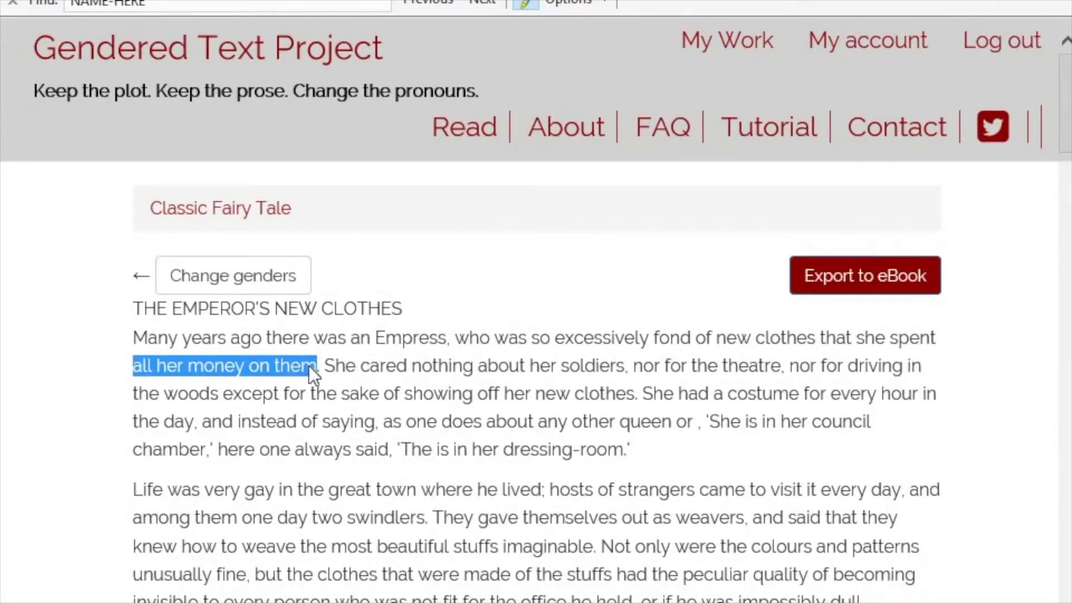
- Set the Emperor's gender to Non-Binary and read the rendered story
{"action": "left_click", "coordinate": [259, 281]}
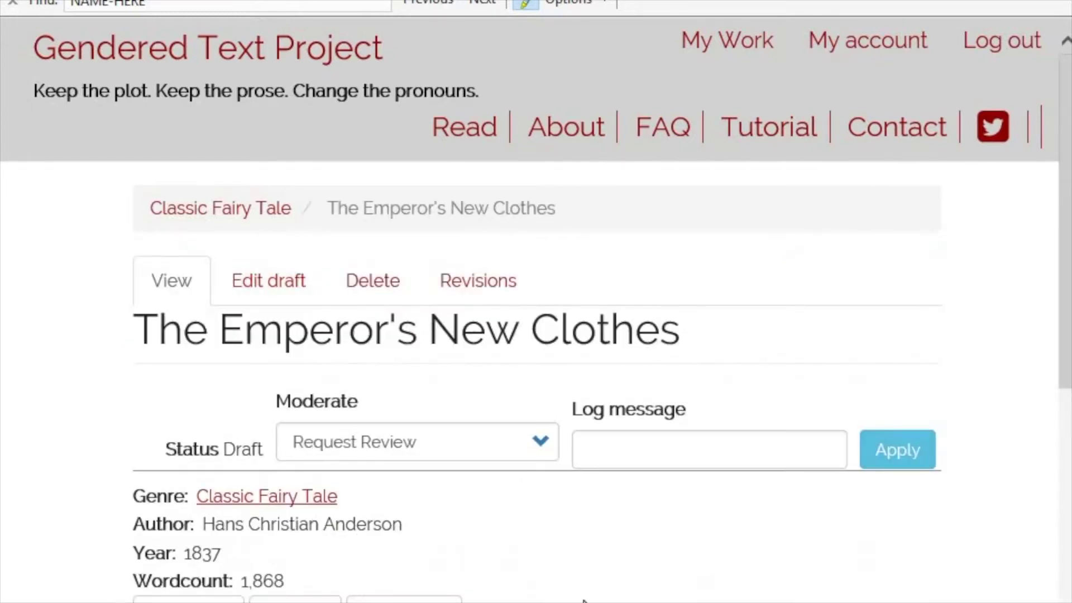
{"action": "scroll", "coordinate": [583, 601], "scroll_direction": "down", "scroll_amount": 2}
{"action": "left_click", "coordinate": [418, 570]}
{"action": "left_click", "coordinate": [409, 581]}
{"action": "scroll", "coordinate": [507, 593], "scroll_direction": "down", "scroll_amount": 9}
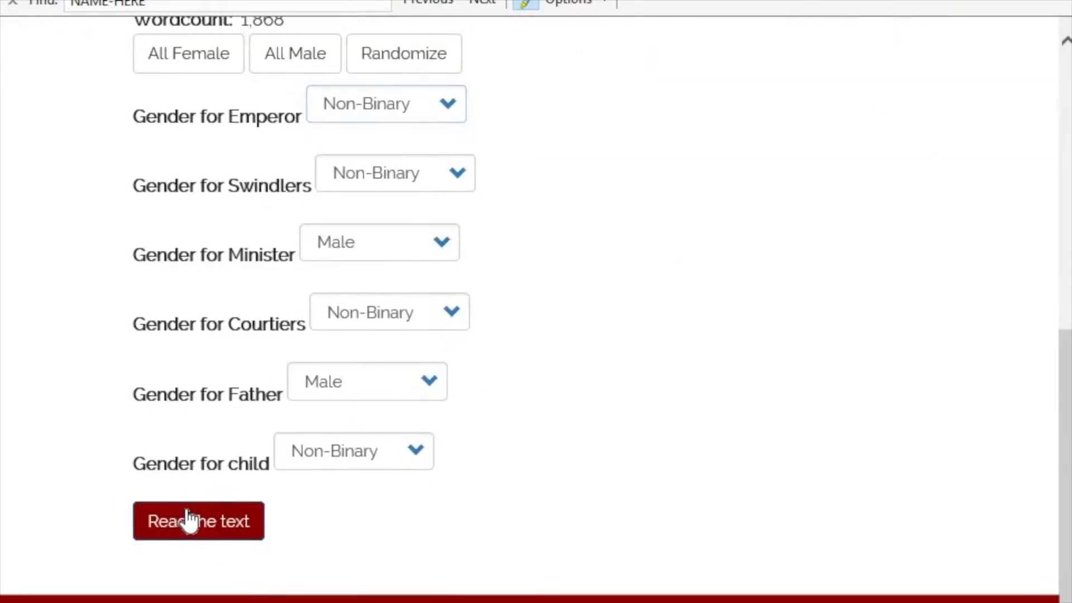
{"action": "left_click", "coordinate": [188, 519]}
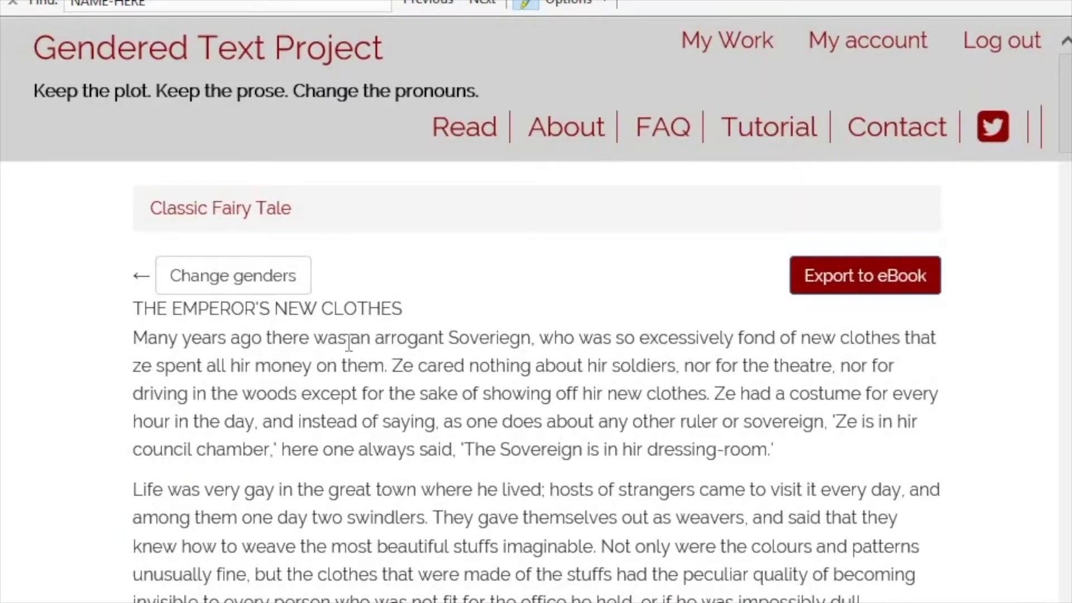
{"action": "left_click_drag", "start_coordinate": [347, 338], "coordinate": [534, 338]}
{"action": "left_click", "coordinate": [578, 441]}
- Reopen the draft Body for editing and search it for NAME-HERE placeholders
{"action": "left_click", "coordinate": [237, 295]}
{"action": "left_click", "coordinate": [249, 288]}
{"action": "scroll", "coordinate": [684, 552], "scroll_direction": "down", "scroll_amount": 15}
{"action": "scroll", "coordinate": [696, 547], "scroll_direction": "down", "scroll_amount": 6}
{"action": "left_click", "coordinate": [228, 218]}
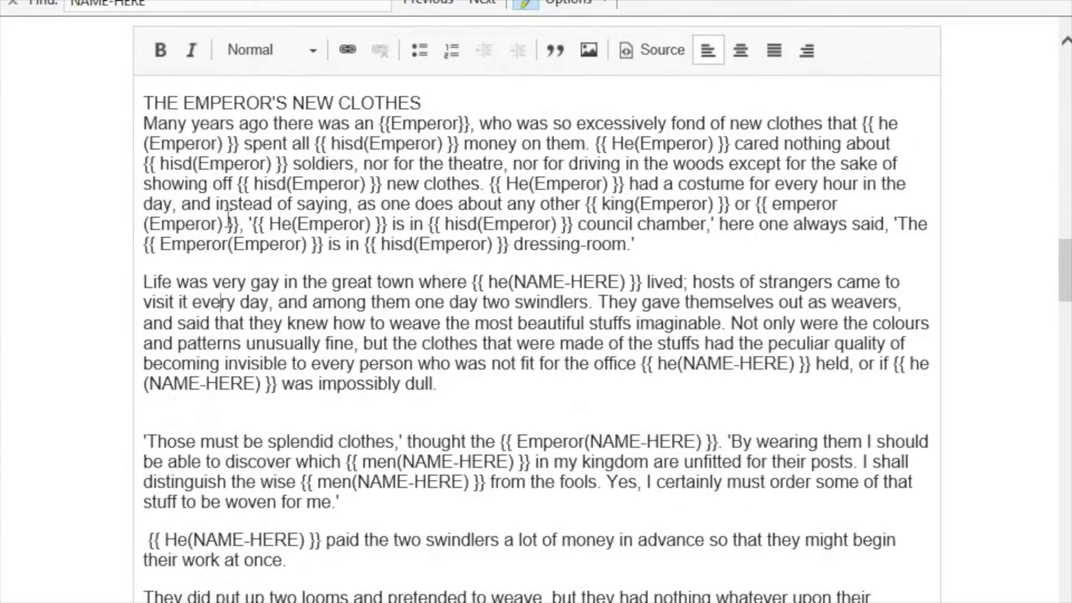
{"action": "key", "text": "ctrl+f"}
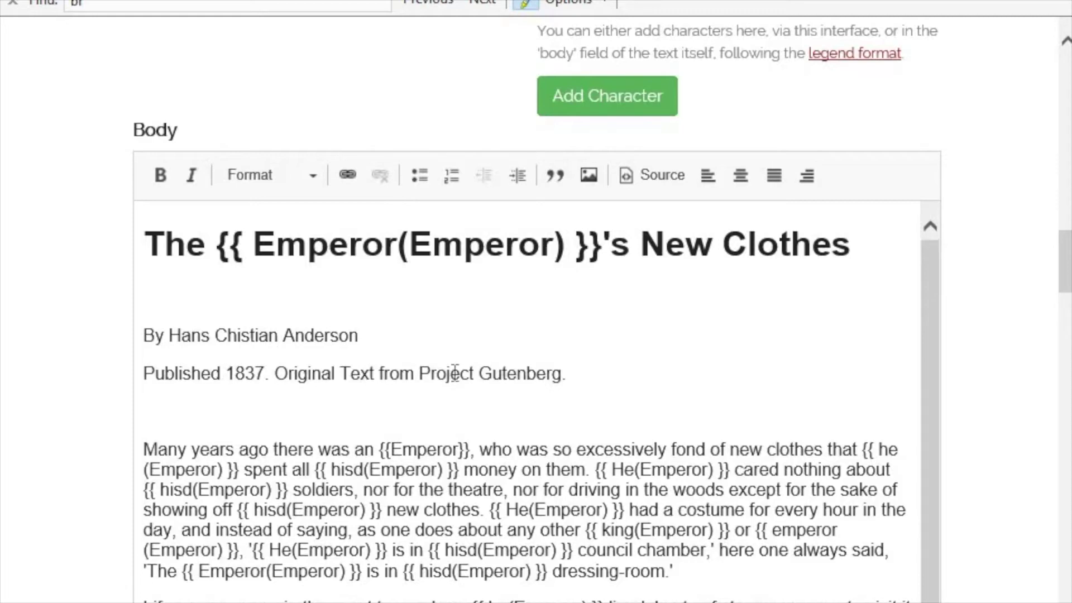
- Link the words 'Project Gutenberg' in the source line to the story's gutenberg.org URL
{"action": "key", "text": "ctrl+Tab"}
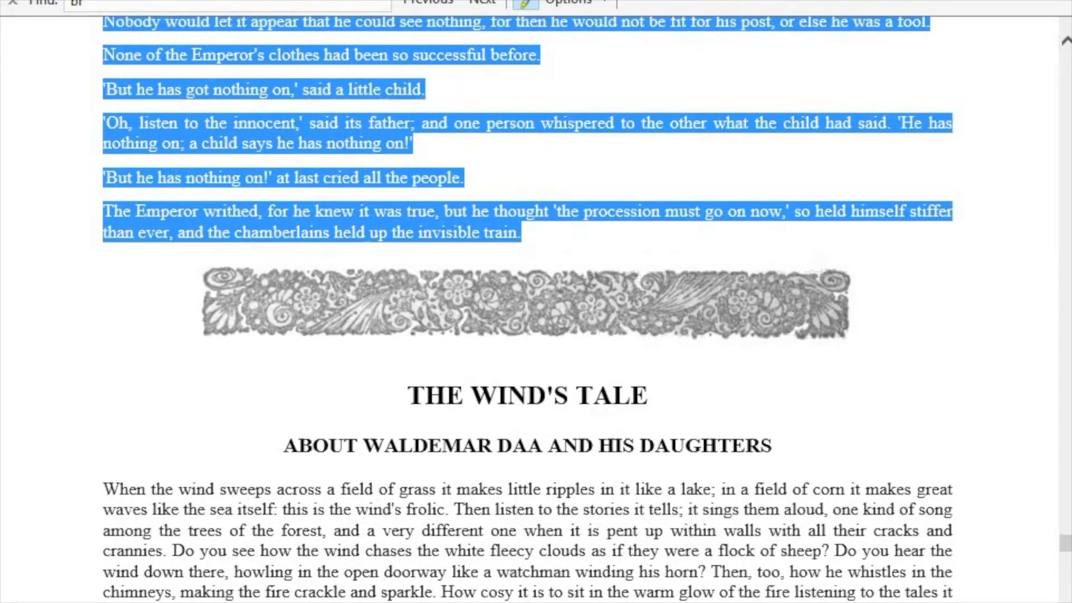
{"action": "key", "text": "ctrl+shift+Tab"}
{"action": "left_click_drag", "start_coordinate": [562, 375], "coordinate": [440, 374]}
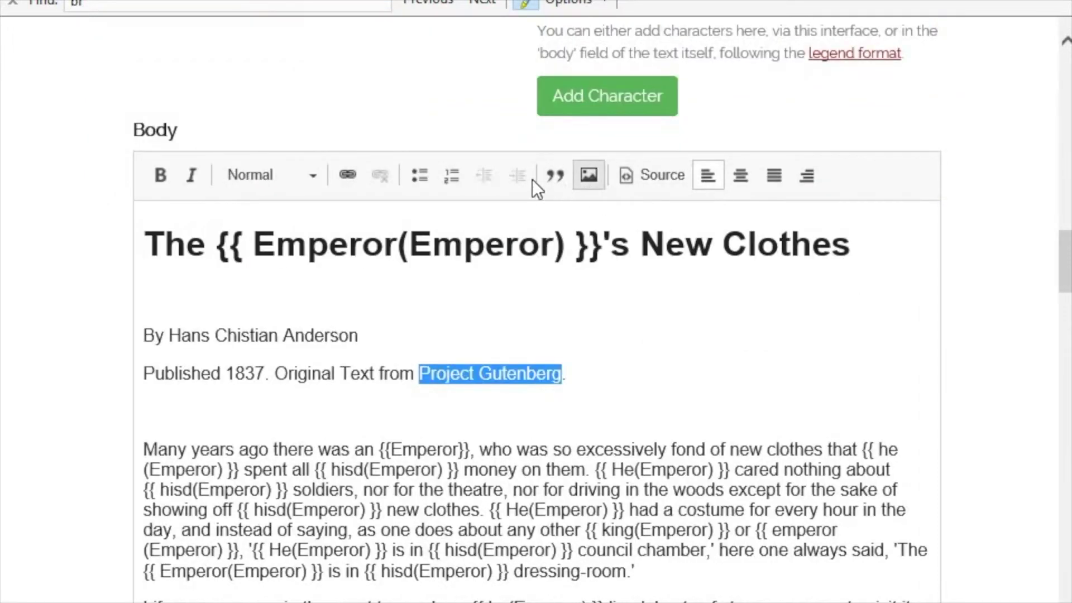
{"action": "left_click", "coordinate": [346, 175]}
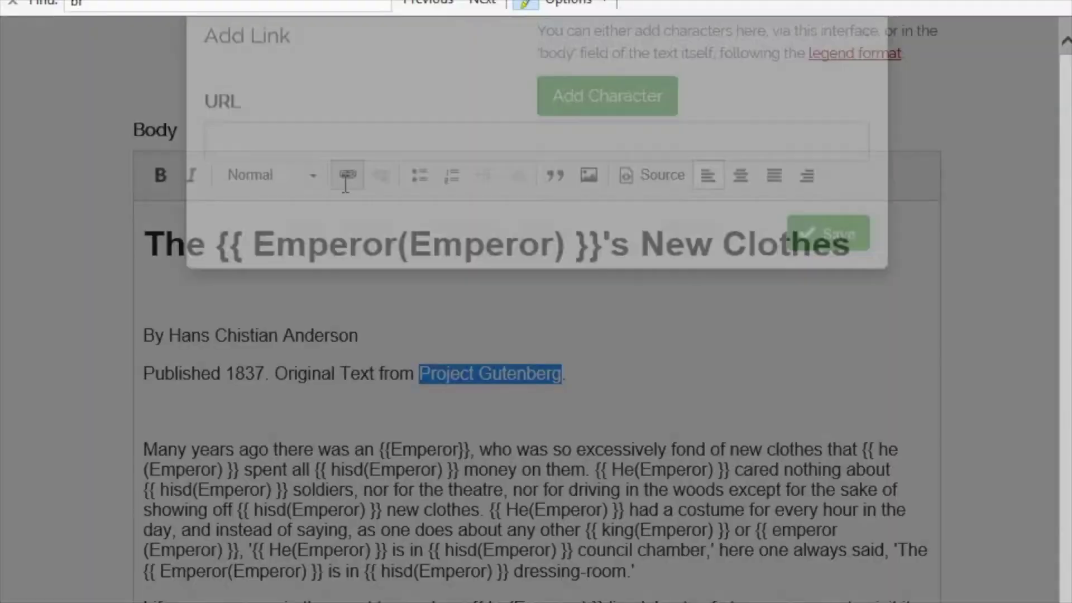
{"action": "type", "text": "http://www.gutenberg.org/files/17860/17860-h/17860-h.htm#THE_EMPERORS_NEW_CLOTHES"}
{"action": "left_click", "coordinate": [802, 285]}
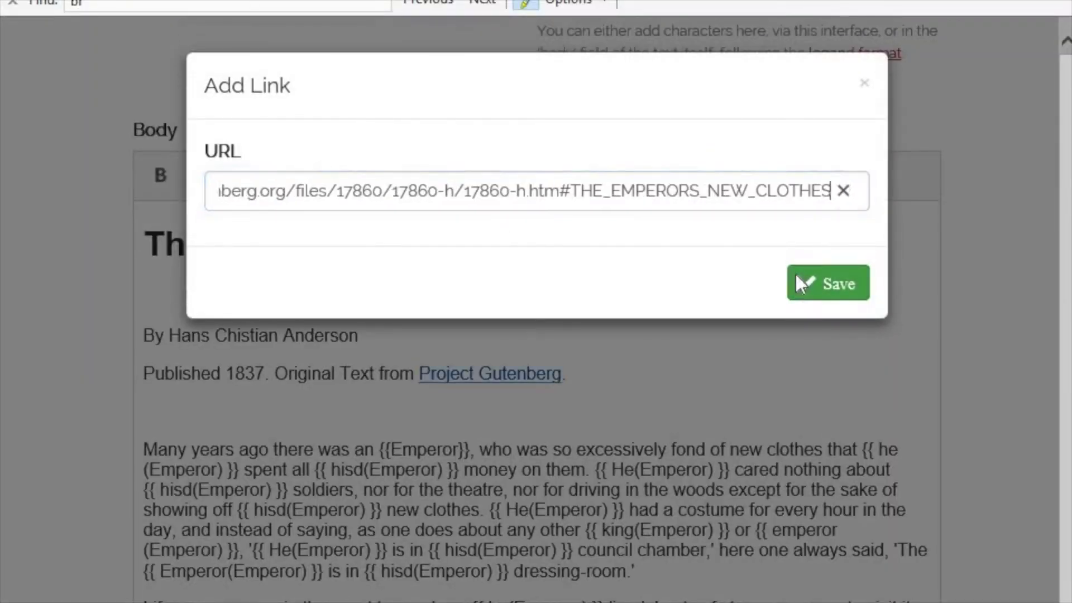
{"action": "scroll", "coordinate": [712, 346], "scroll_direction": "down", "scroll_amount": 15}
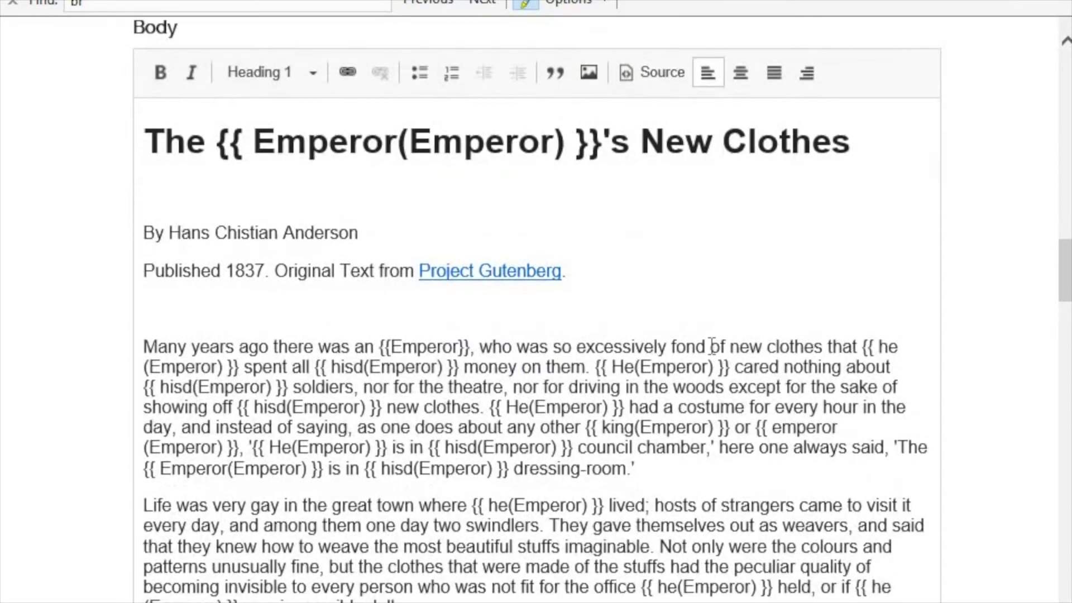
{"action": "scroll", "coordinate": [711, 346], "scroll_direction": "down", "scroll_amount": 20}
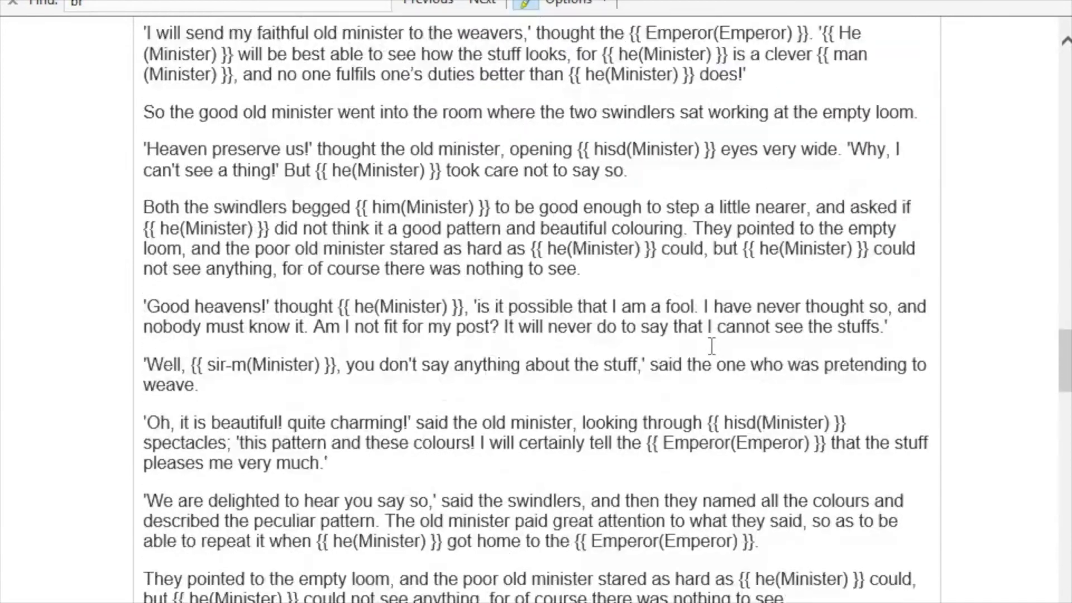
{"action": "scroll", "coordinate": [711, 351], "scroll_direction": "down", "scroll_amount": 5}
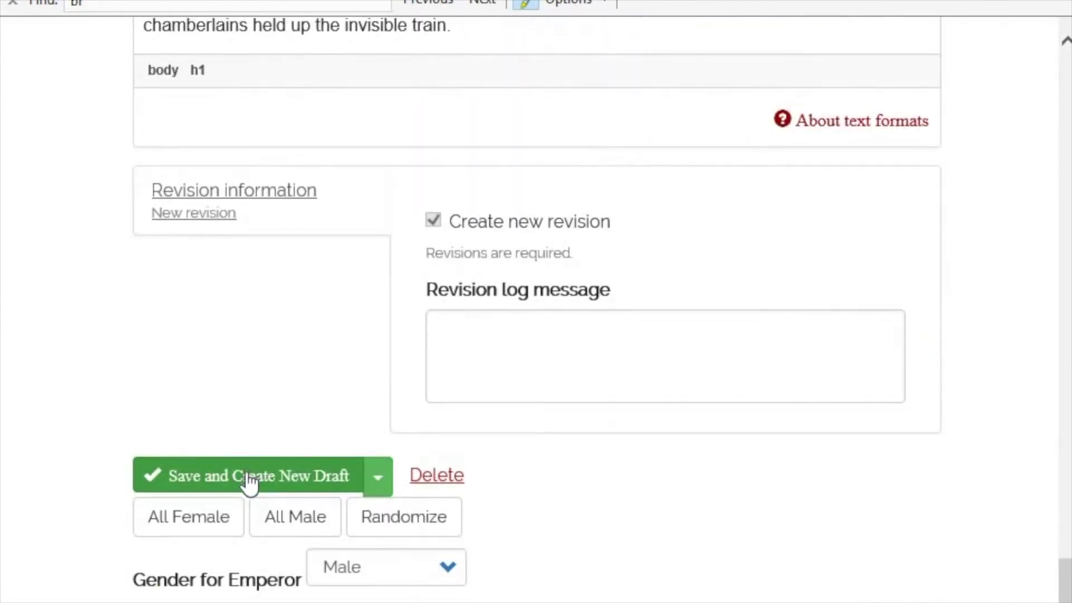
- Save the draft, set all characters to Female, and read the rendered story
{"action": "left_click", "coordinate": [248, 475]}
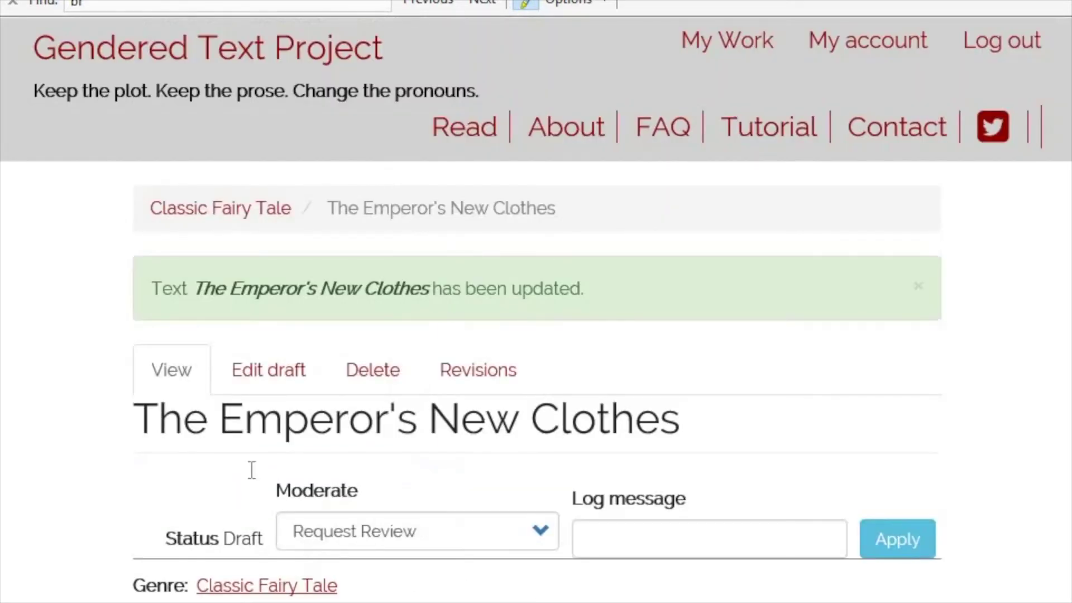
{"action": "scroll", "coordinate": [232, 430], "scroll_direction": "down", "scroll_amount": 5}
{"action": "left_click", "coordinate": [206, 410]}
{"action": "scroll", "coordinate": [446, 469], "scroll_direction": "down", "scroll_amount": 5}
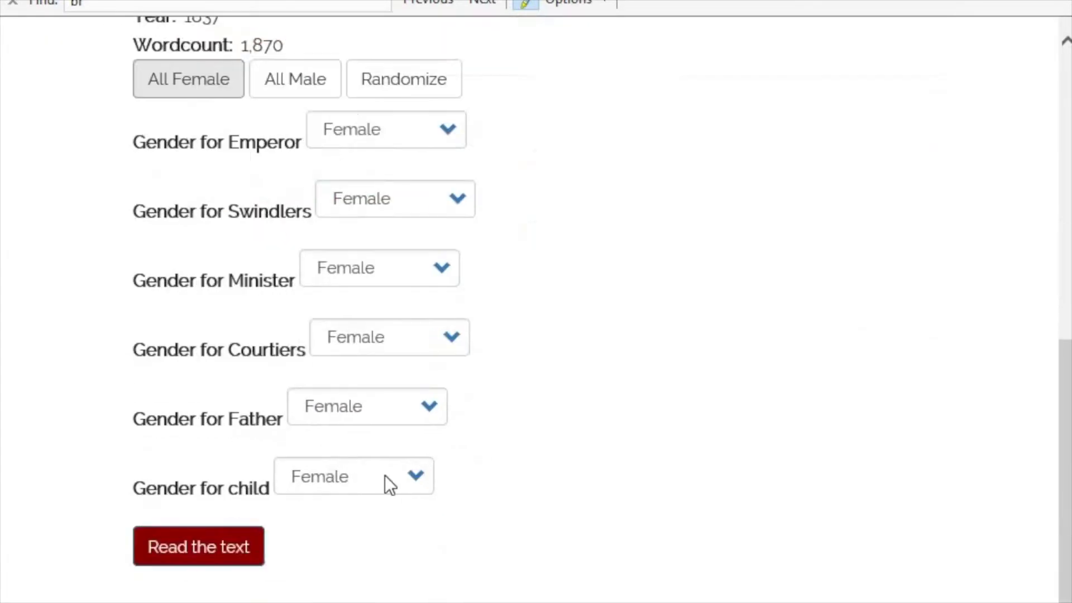
{"action": "left_click", "coordinate": [234, 525]}
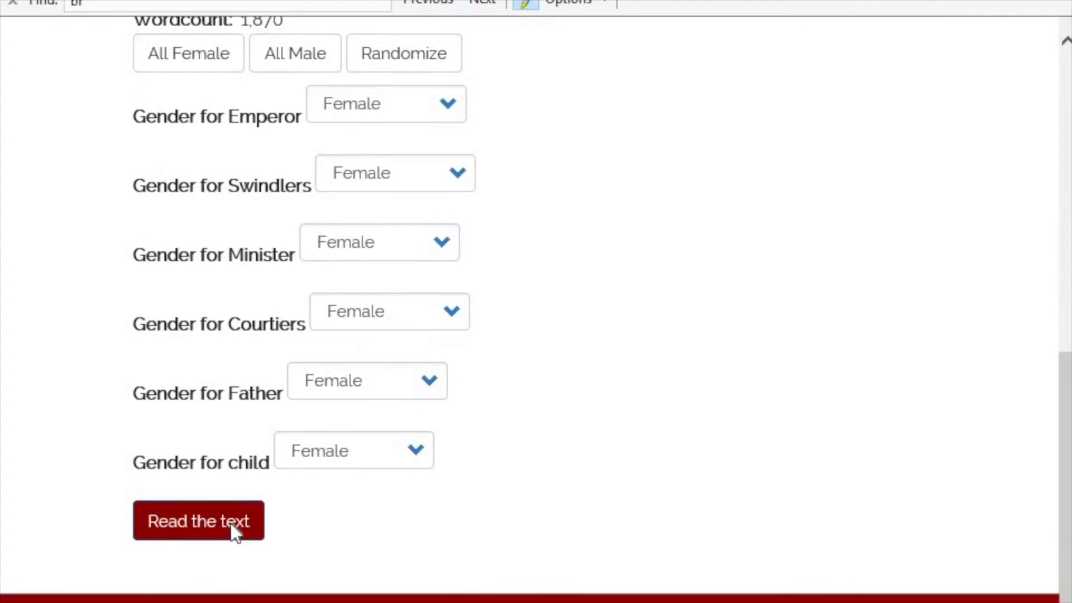
{"action": "scroll", "coordinate": [539, 527], "scroll_direction": "down", "scroll_amount": 1}
{"action": "scroll", "coordinate": [540, 527], "scroll_direction": "down", "scroll_amount": 8}
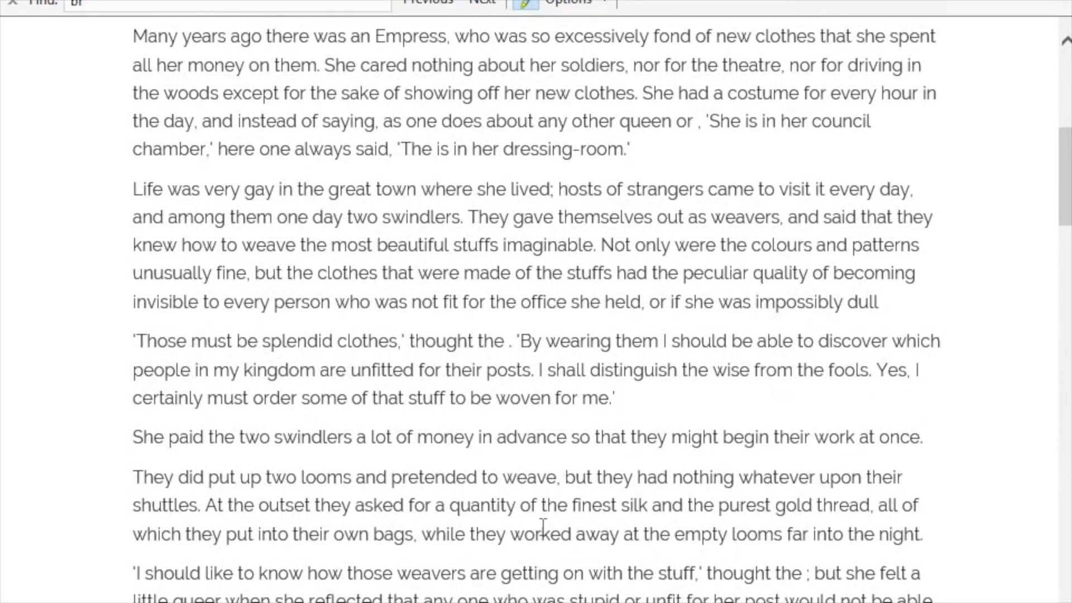
{"action": "scroll", "coordinate": [542, 525], "scroll_direction": "down", "scroll_amount": 5}
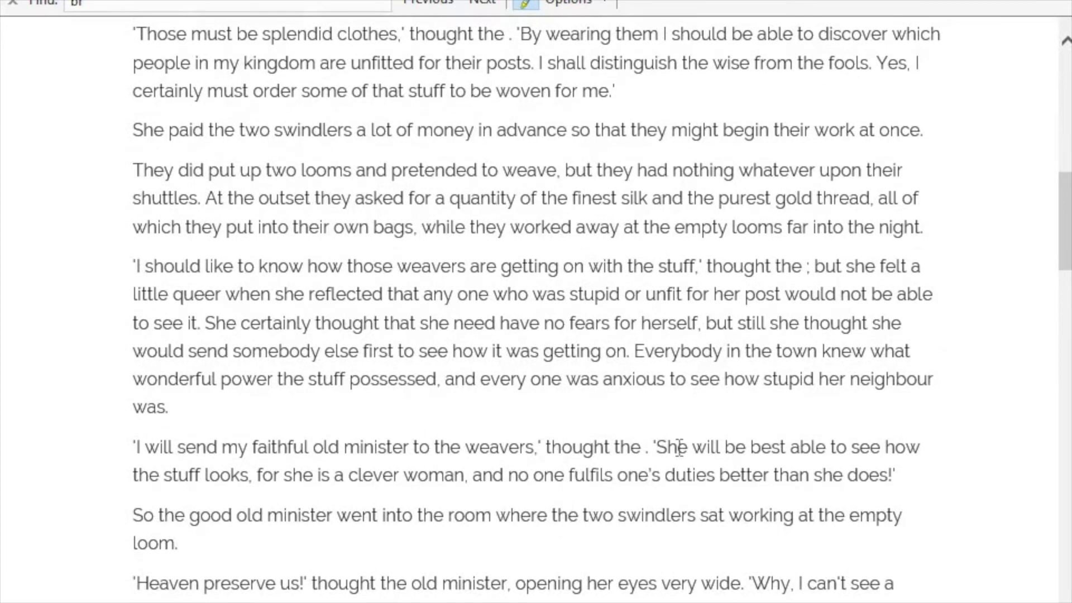
{"action": "left_click_drag", "start_coordinate": [650, 447], "coordinate": [686, 447]}
{"action": "scroll", "coordinate": [571, 480], "scroll_direction": "up", "scroll_amount": 13}
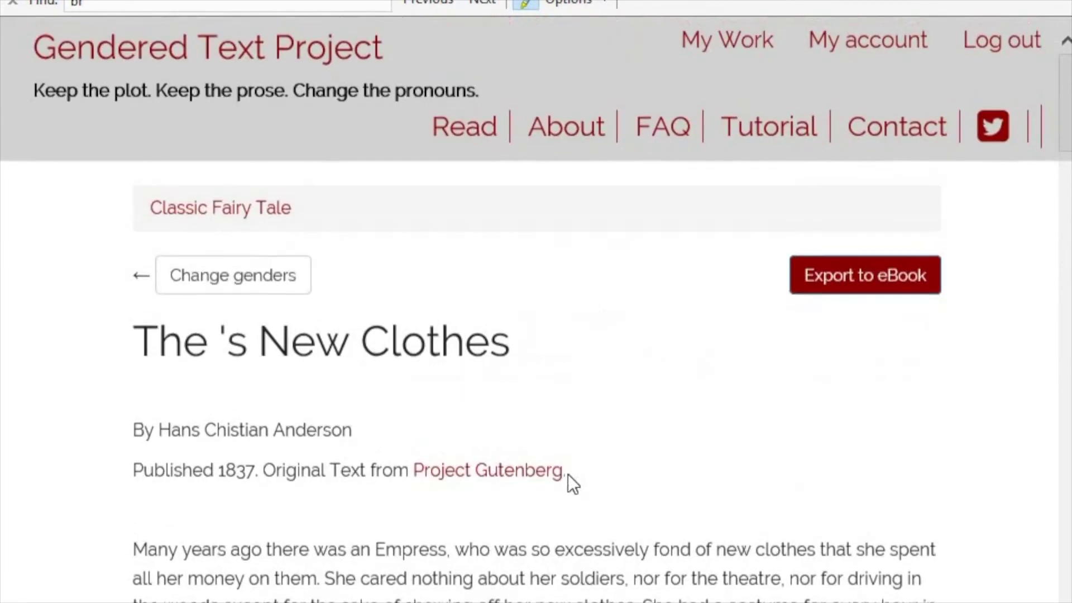
- Apply the Request Review moderation action to The Emperor's New Clothes
{"action": "left_click", "coordinate": [277, 279]}
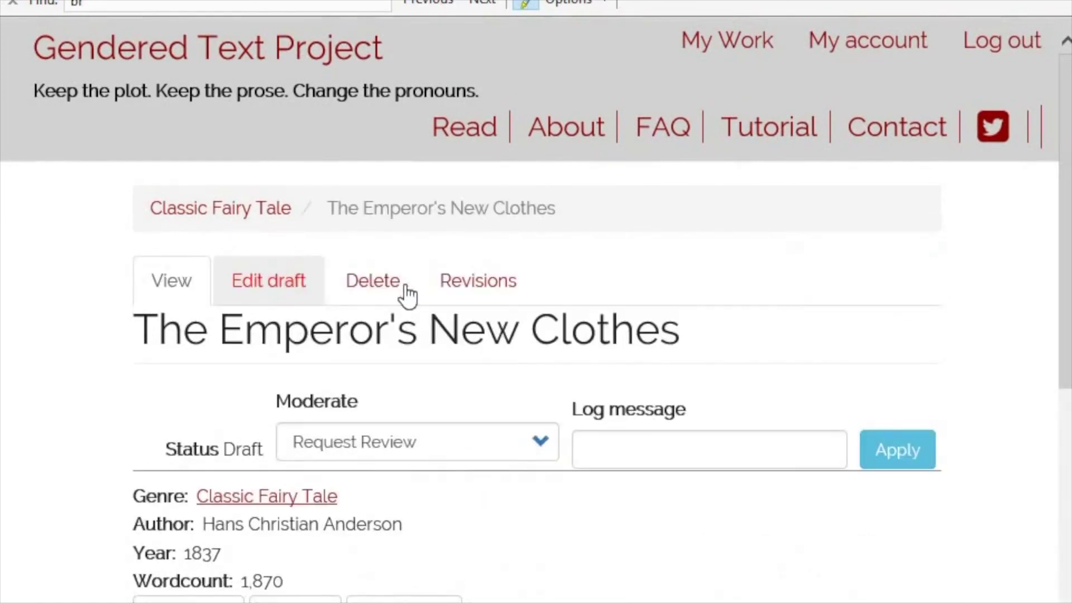
{"action": "scroll", "coordinate": [436, 386], "scroll_direction": "down", "scroll_amount": 2}
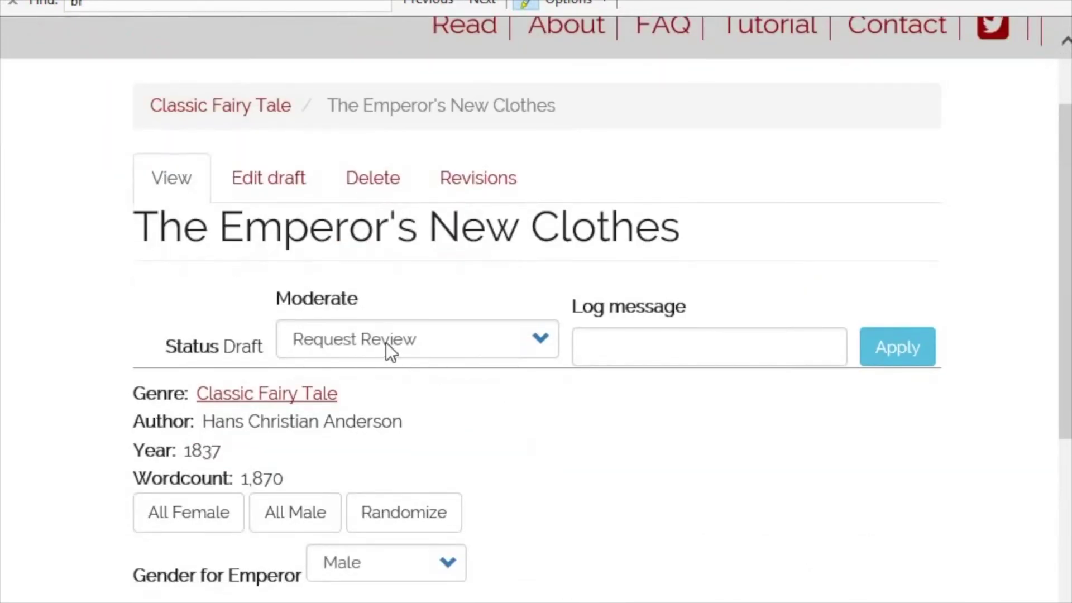
{"action": "left_click", "coordinate": [534, 339]}
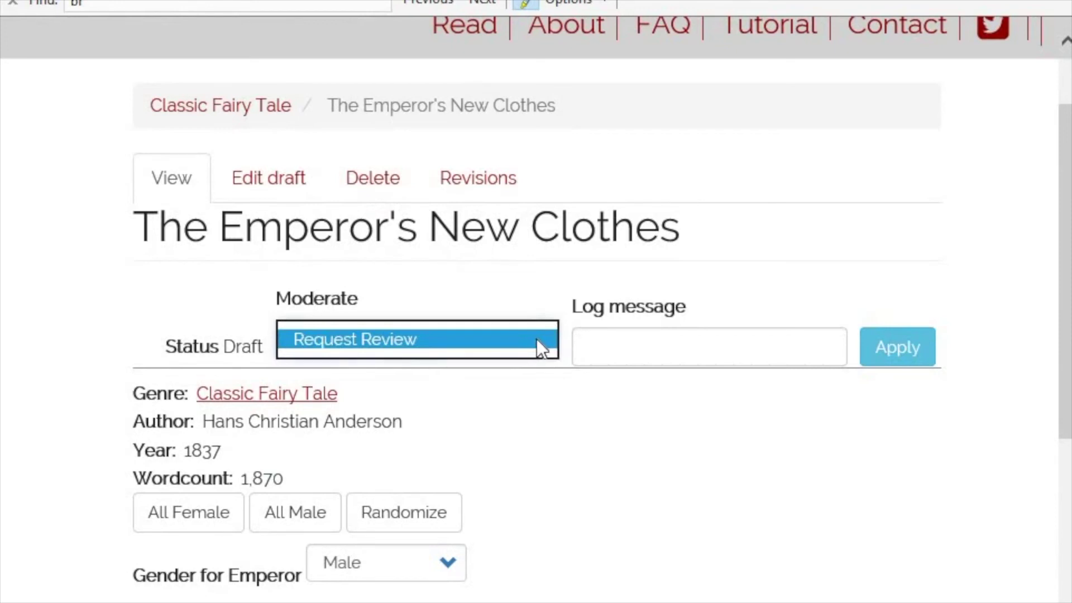
{"action": "left_click", "coordinate": [537, 339]}
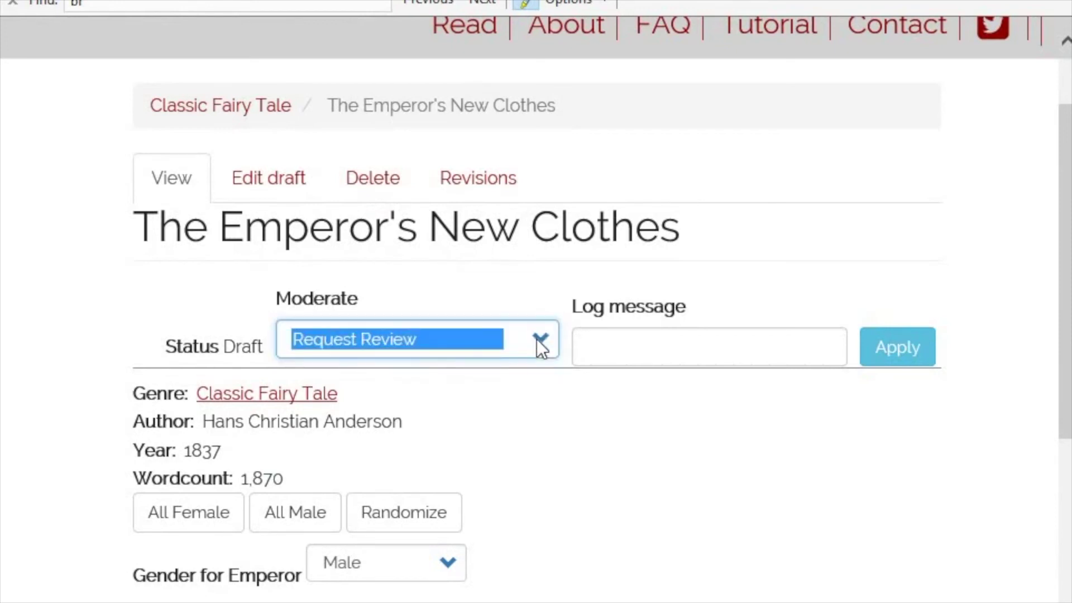
{"action": "left_click", "coordinate": [574, 429]}
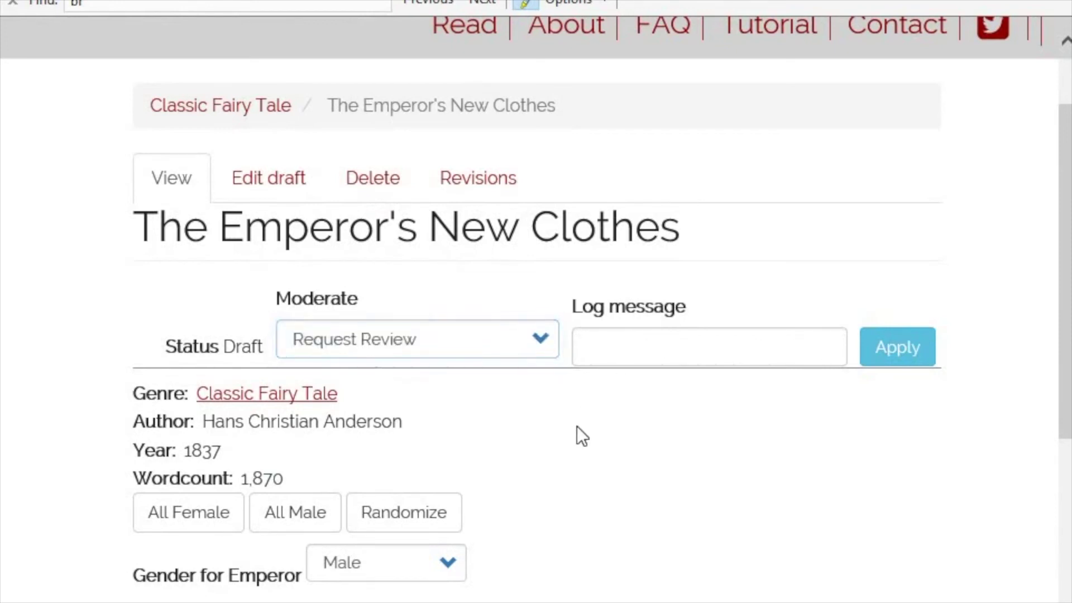
{"action": "left_click", "coordinate": [906, 355]}
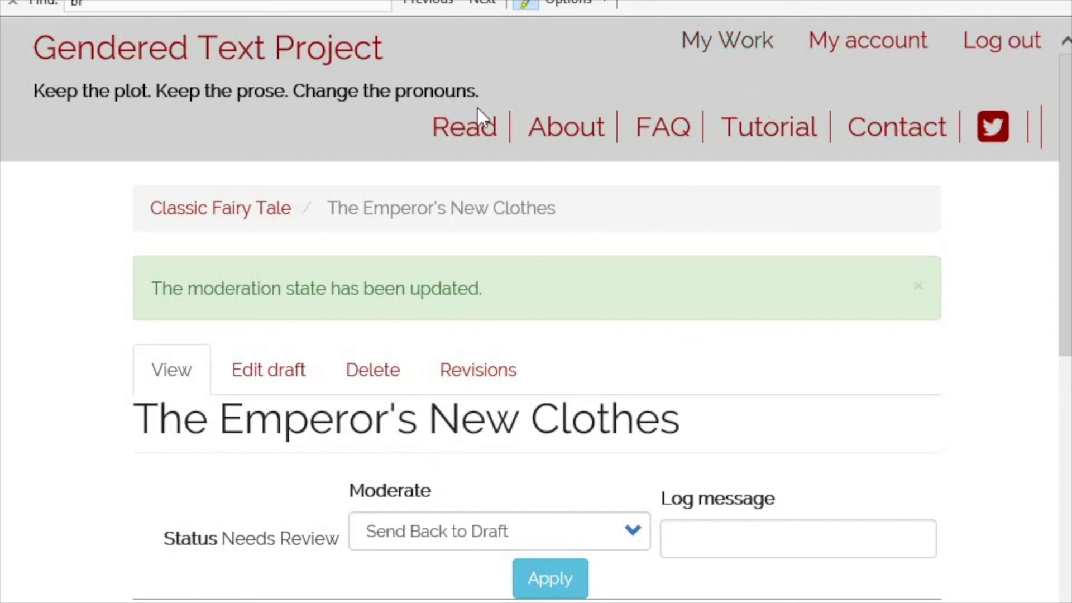
- Go to the Available Texts list, then open the Feedback contact form
{"action": "left_click", "coordinate": [458, 134]}
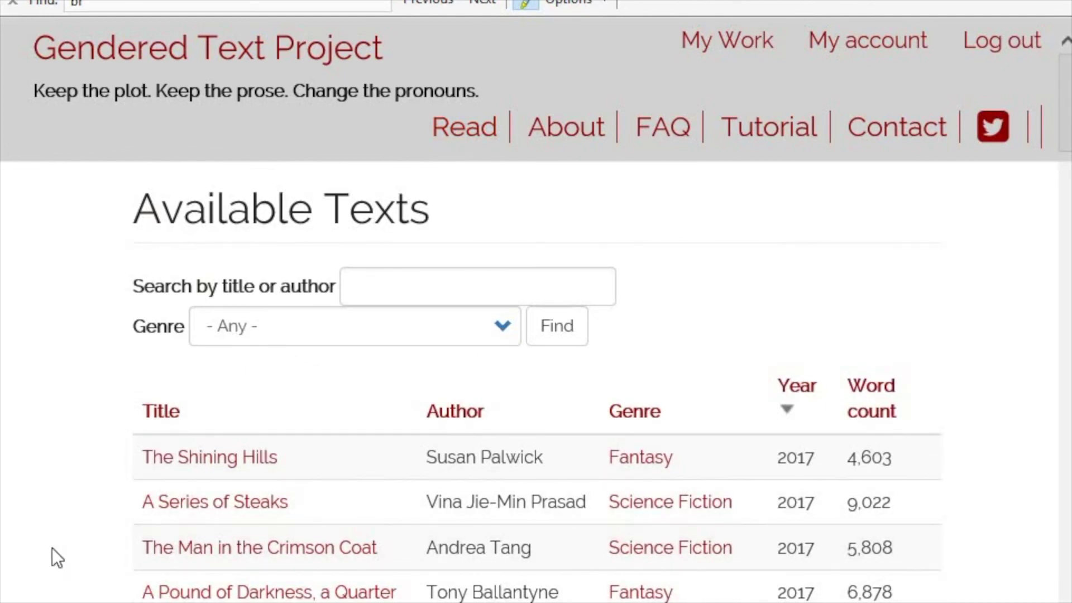
{"action": "left_click", "coordinate": [928, 146]}
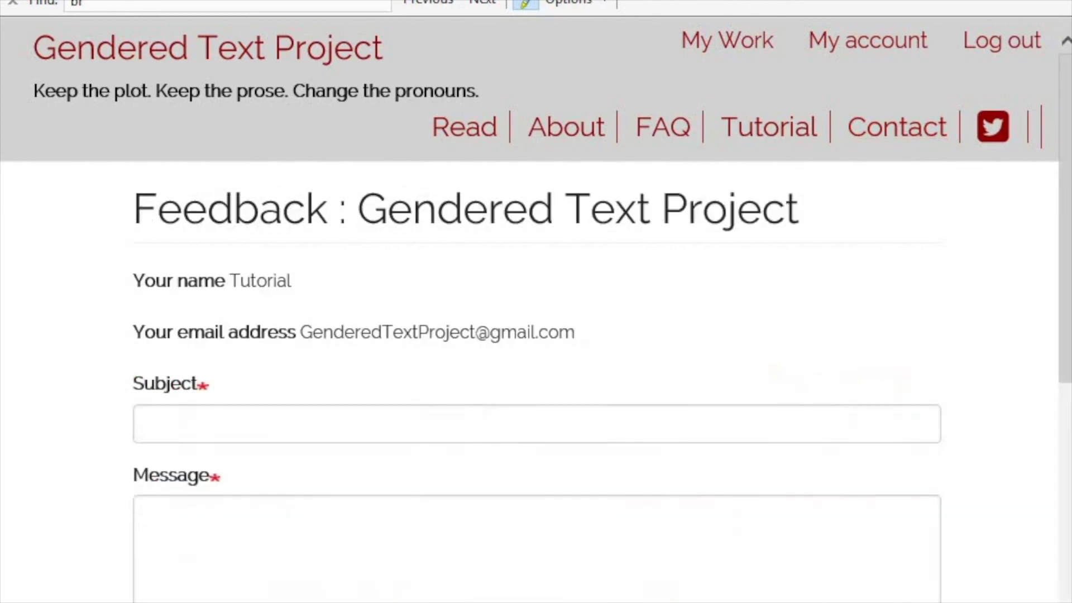